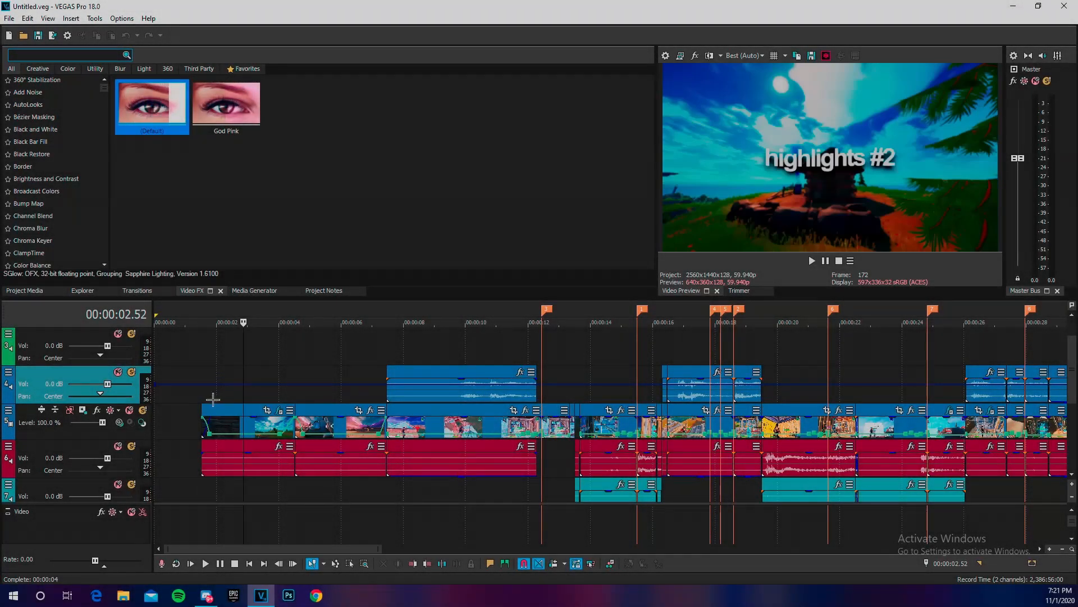
# Step: Play the opening of the first intro clip from its start at 00:00:01.31
pyautogui.click(212, 399)
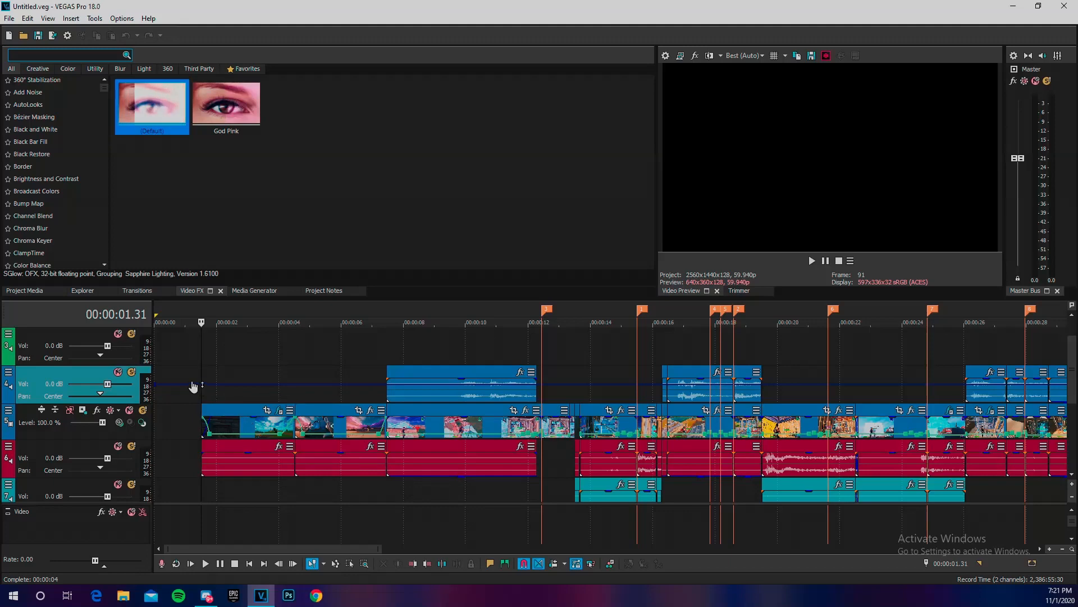
pyautogui.press('space')
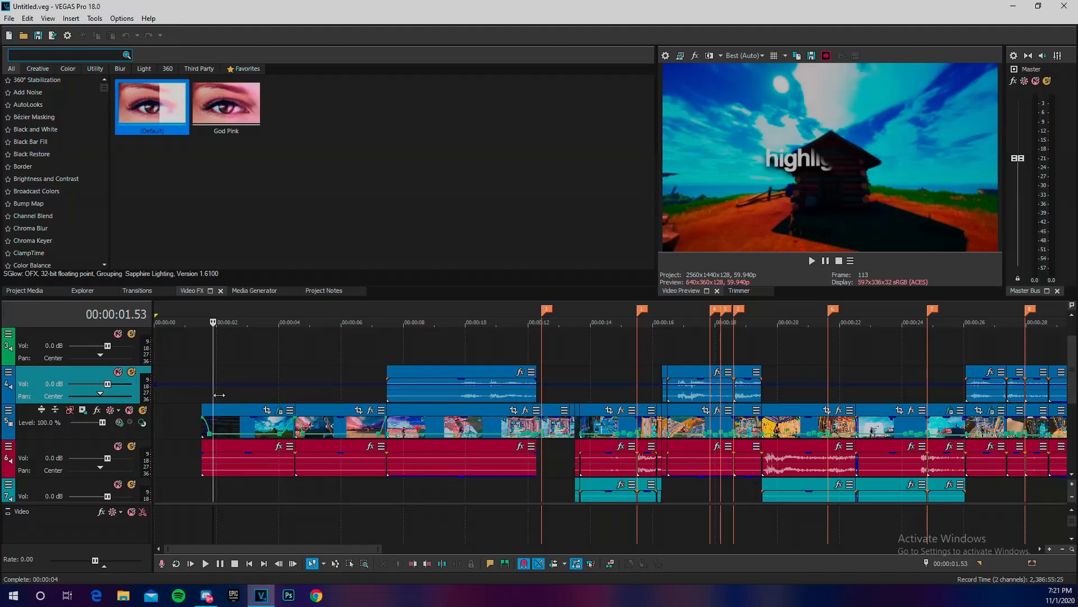
pyautogui.press('space')
pyautogui.scroll(3, 213, 403)
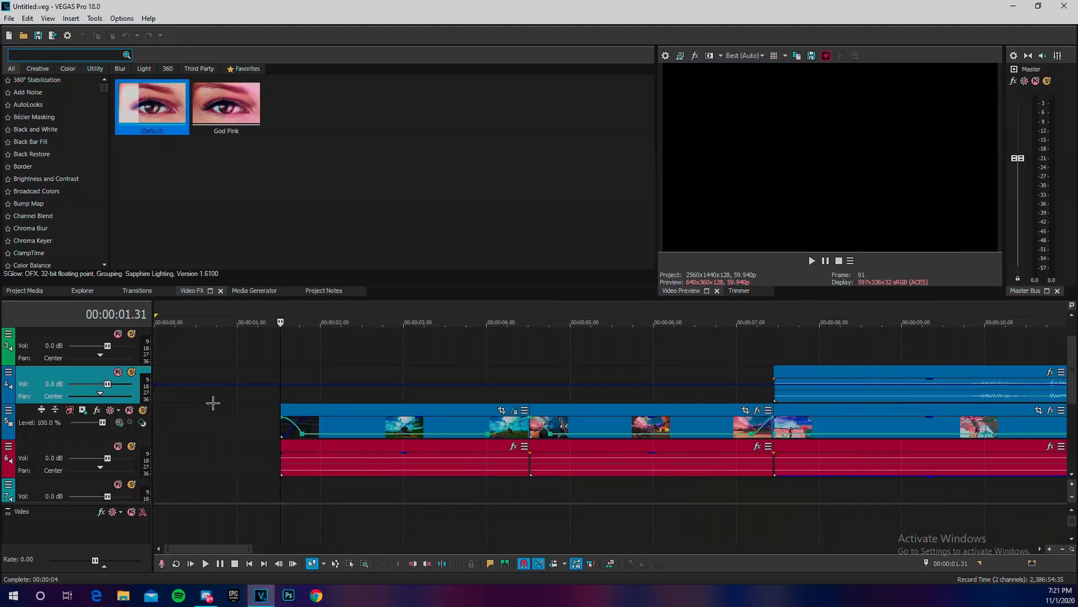
pyautogui.scroll(-10, 428, 419)
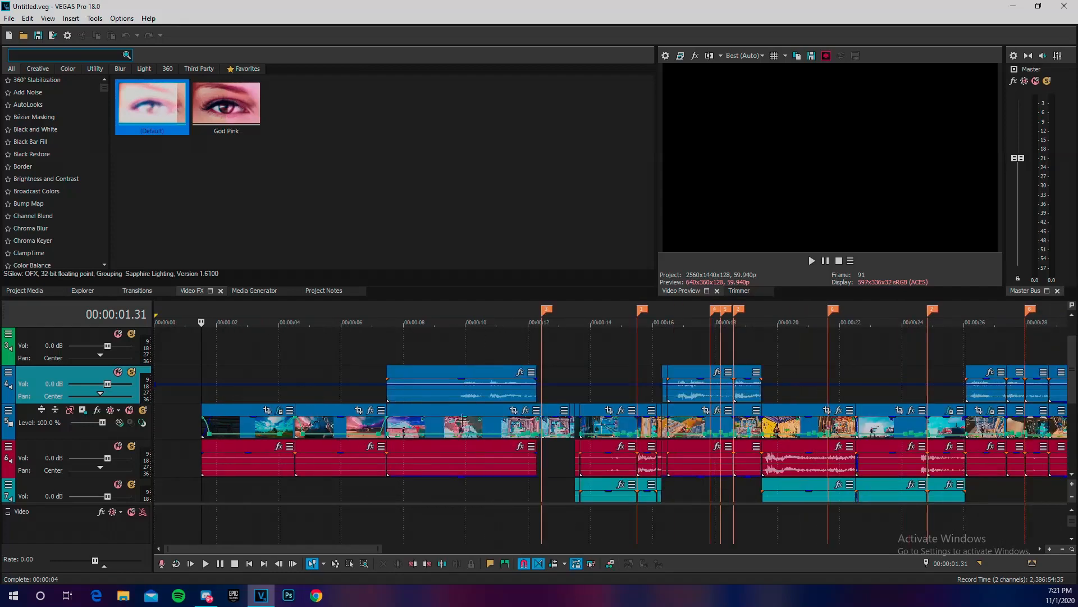
pyautogui.scroll(5, 438, 420)
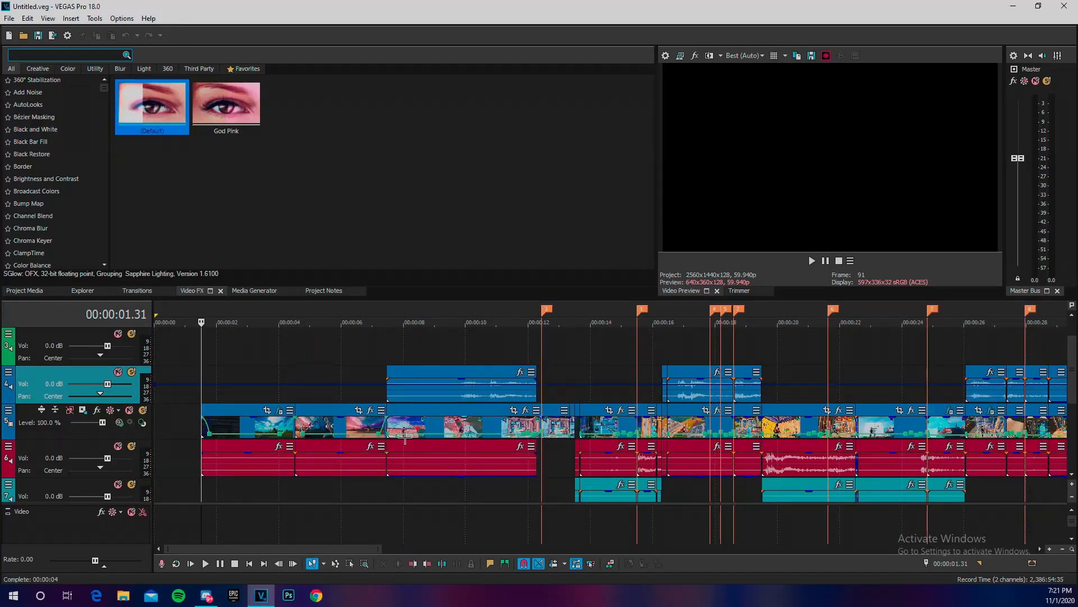
# Step: Examine where the first gameplay section begins and how the following clips are arranged along the timeline
pyautogui.click(392, 376)
pyautogui.scroll(4, 400, 377)
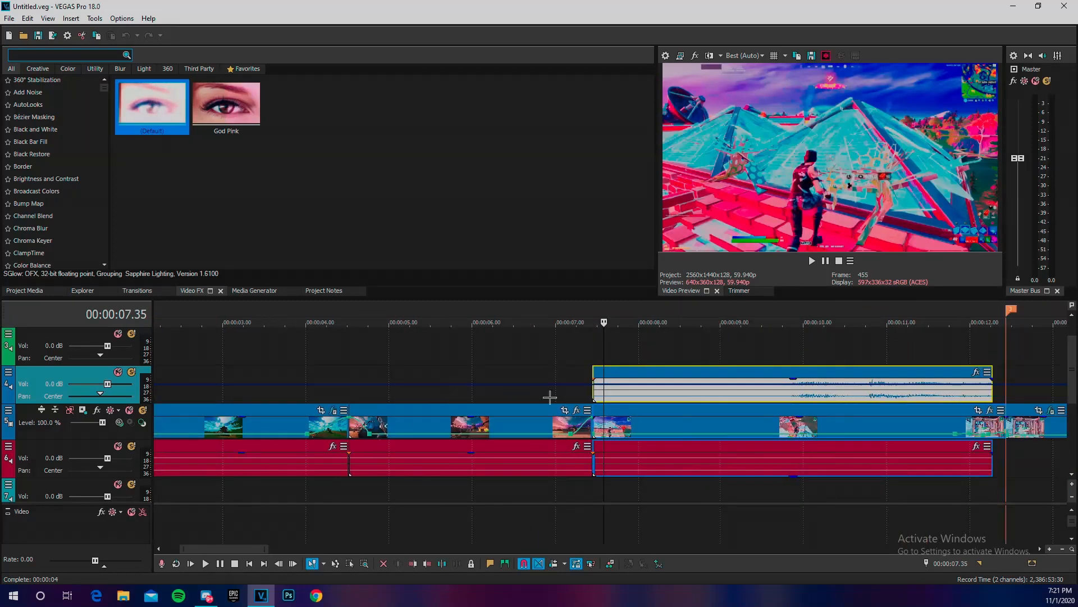
pyautogui.click(587, 399)
pyautogui.scroll(-4, 606, 399)
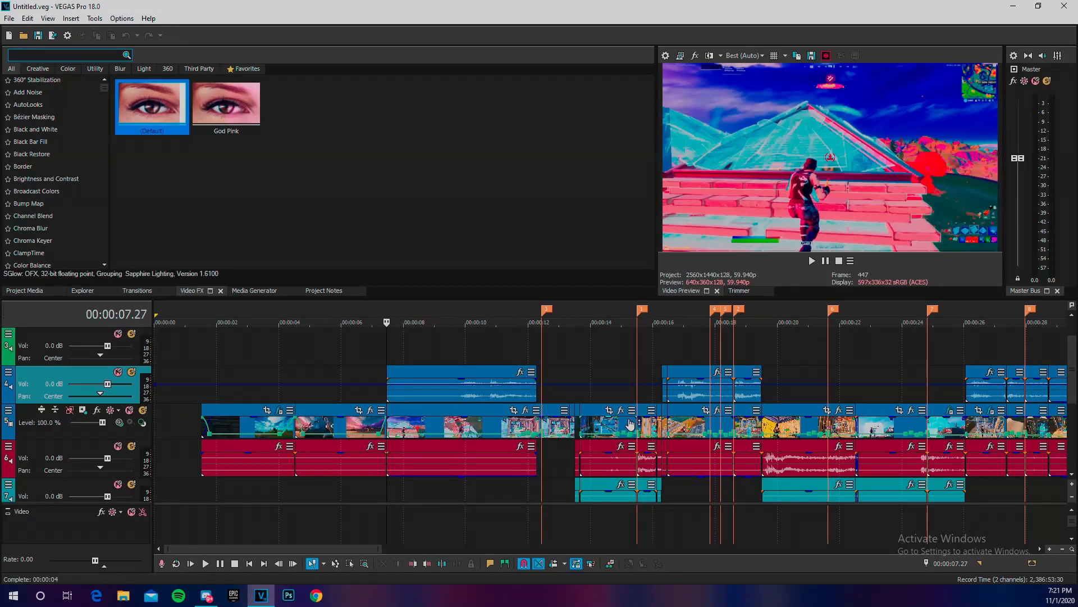
pyautogui.scroll(-2, 625, 406)
pyautogui.scroll(-1, 626, 406)
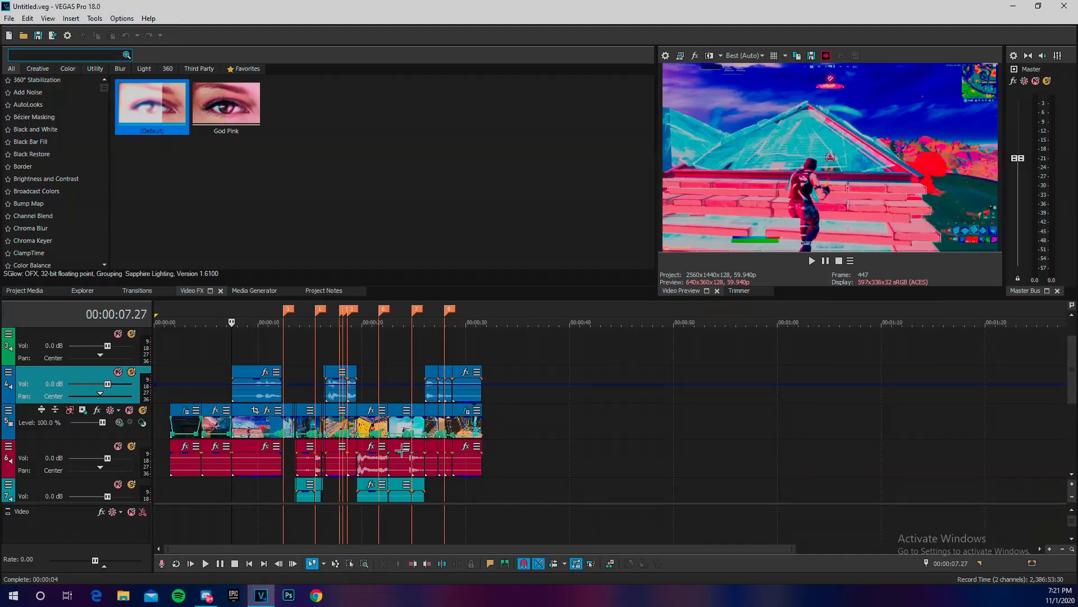
pyautogui.click(398, 399)
pyautogui.scroll(4, 387, 406)
pyautogui.scroll(-4, 377, 411)
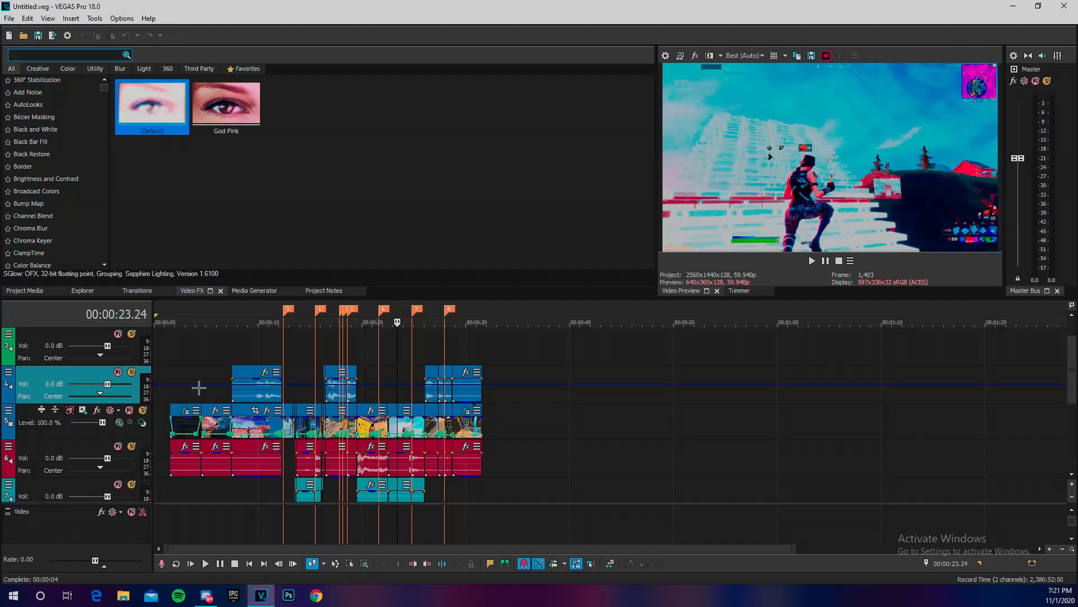
# Step: Preview the two cinematic intro clips at the beginning of the project
pyautogui.click(191, 388)
pyautogui.scroll(5, 248, 389)
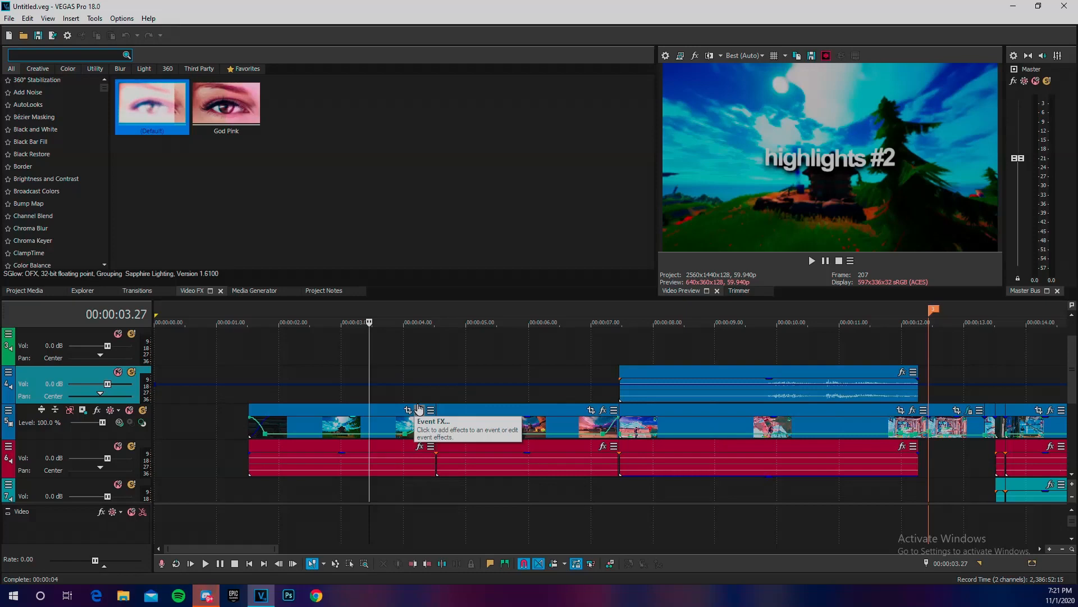
pyautogui.scroll(-5, 649, 452)
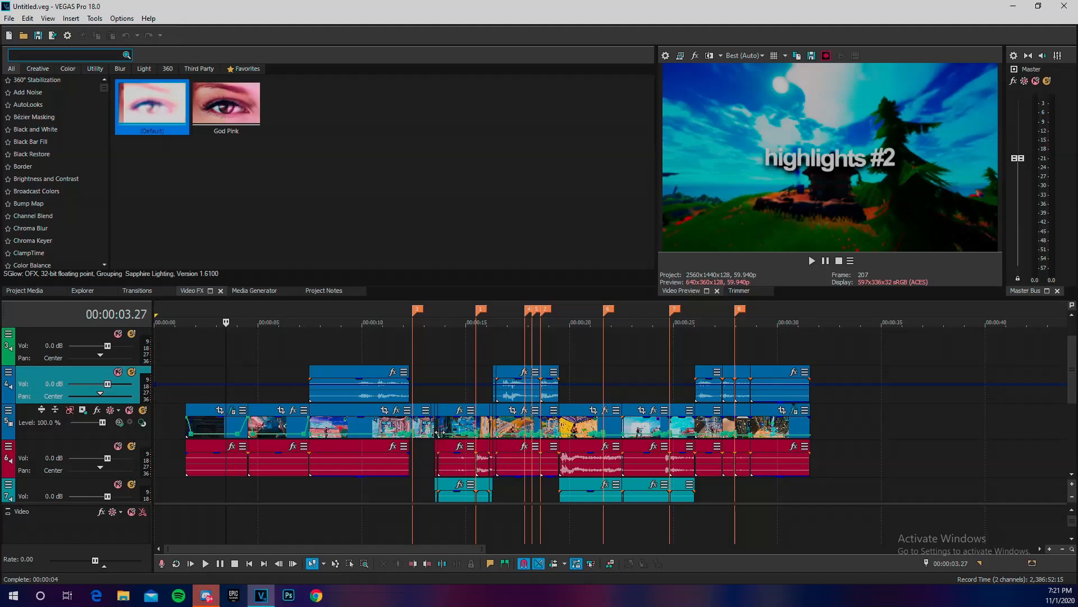
pyautogui.click(242, 385)
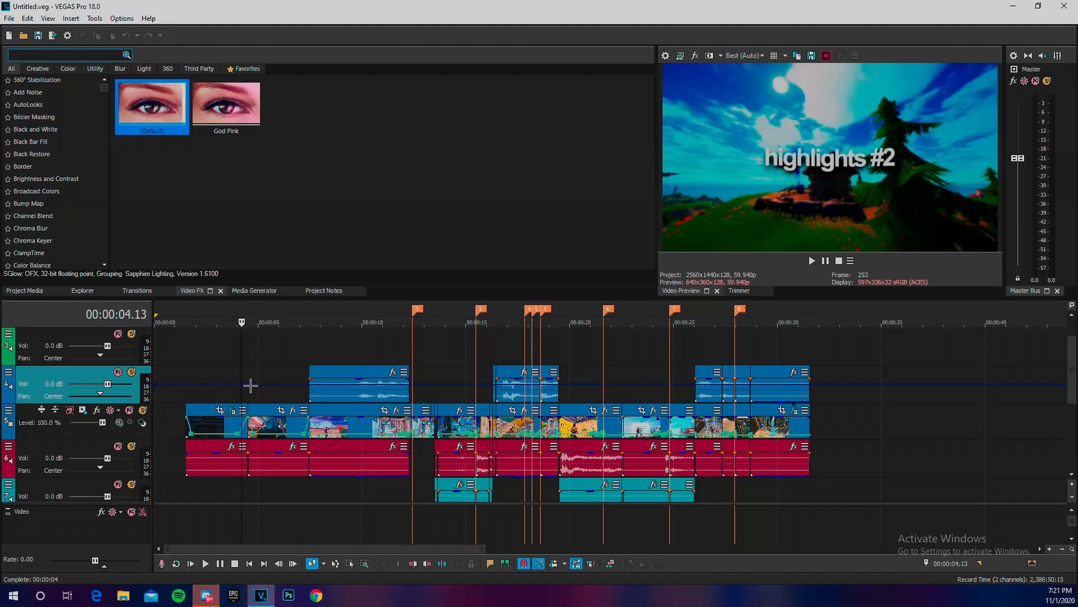
pyautogui.click(213, 383)
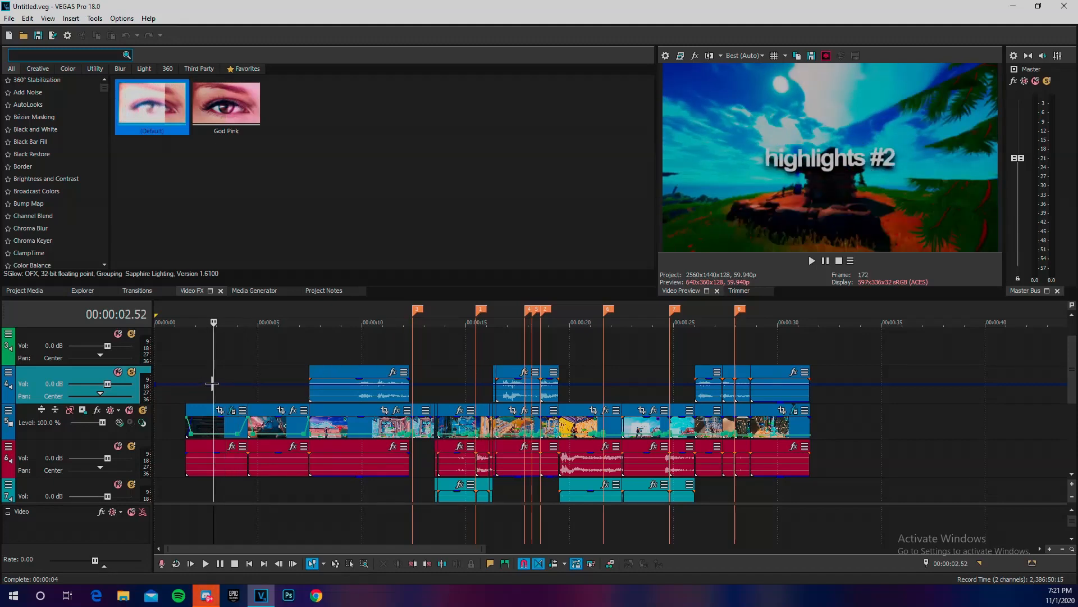
pyautogui.scroll(4, 219, 385)
pyautogui.click(519, 432)
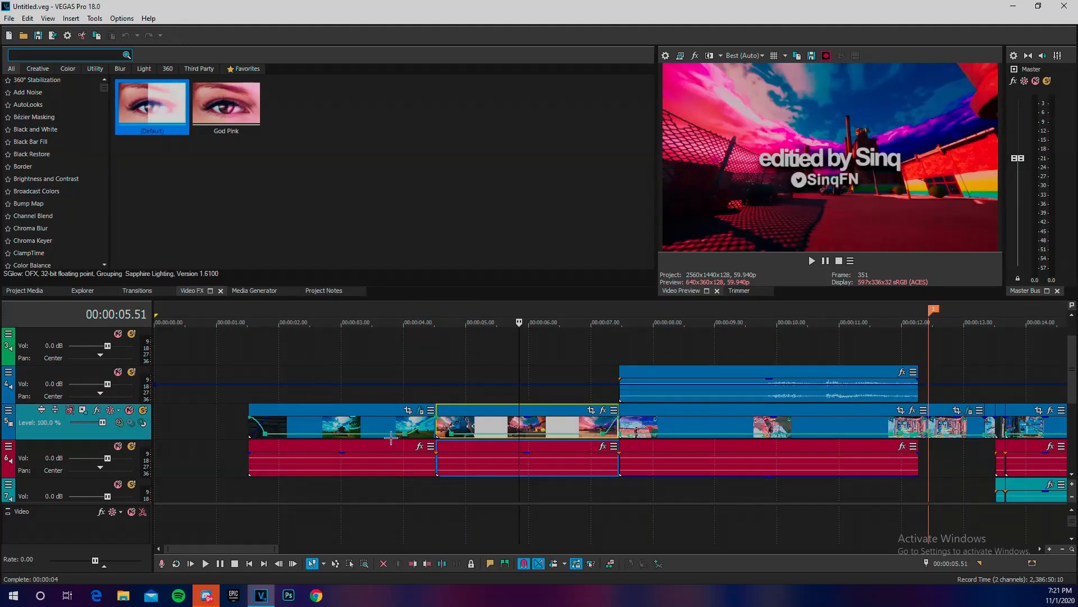
pyautogui.click(380, 429)
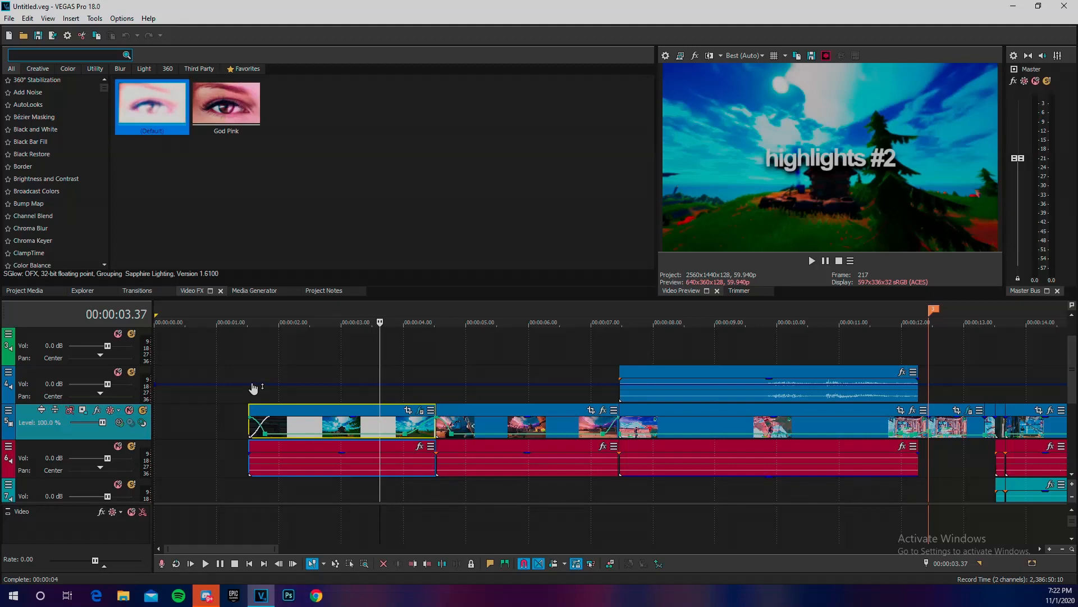
# Step: Play the first intro clip from its start and examine its opening velocity ramp
pyautogui.click(253, 389)
pyautogui.scroll(4, 373, 409)
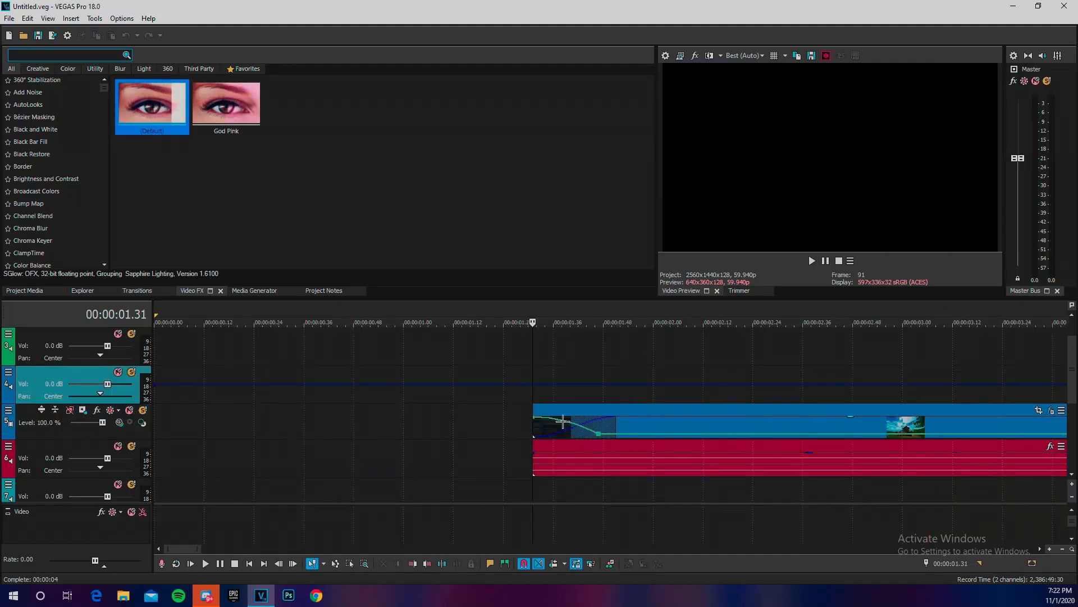
pyautogui.press('space')
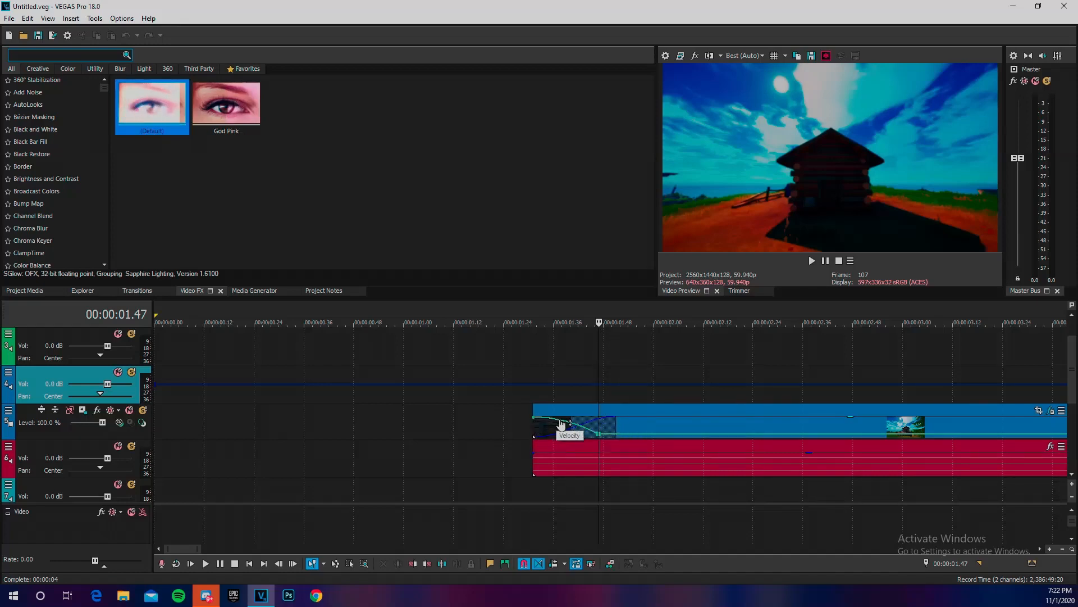
pyautogui.rightClick(562, 421)
pyautogui.click(615, 447)
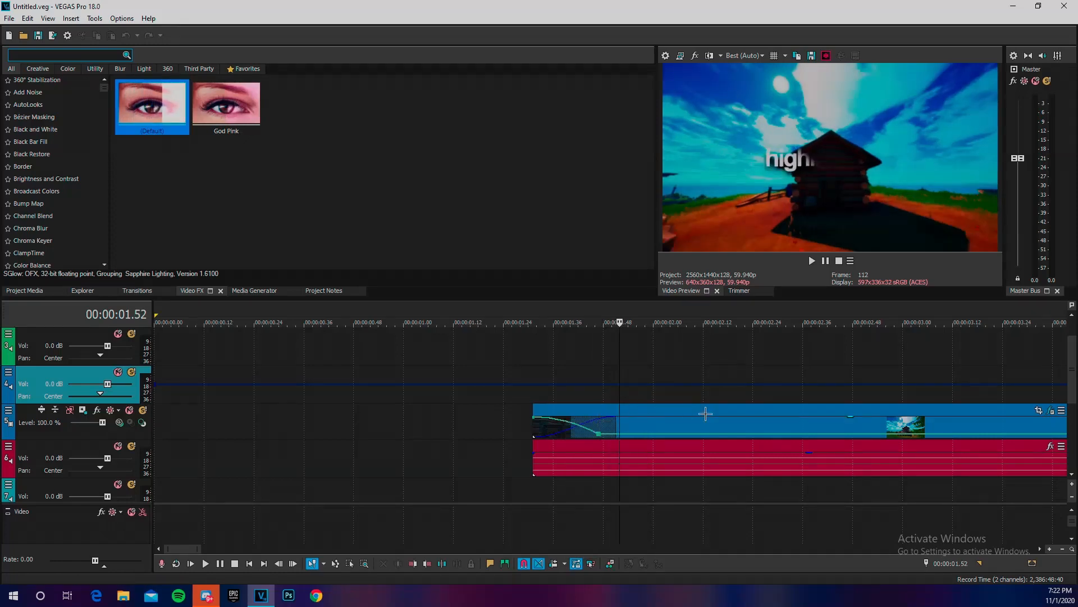
# Step: Step frame by frame back from the cut between the two intro clips to examine the velocity ramp before it
pyautogui.scroll(-5, 541, 390)
pyautogui.click(442, 386)
pyautogui.scroll(3, 442, 386)
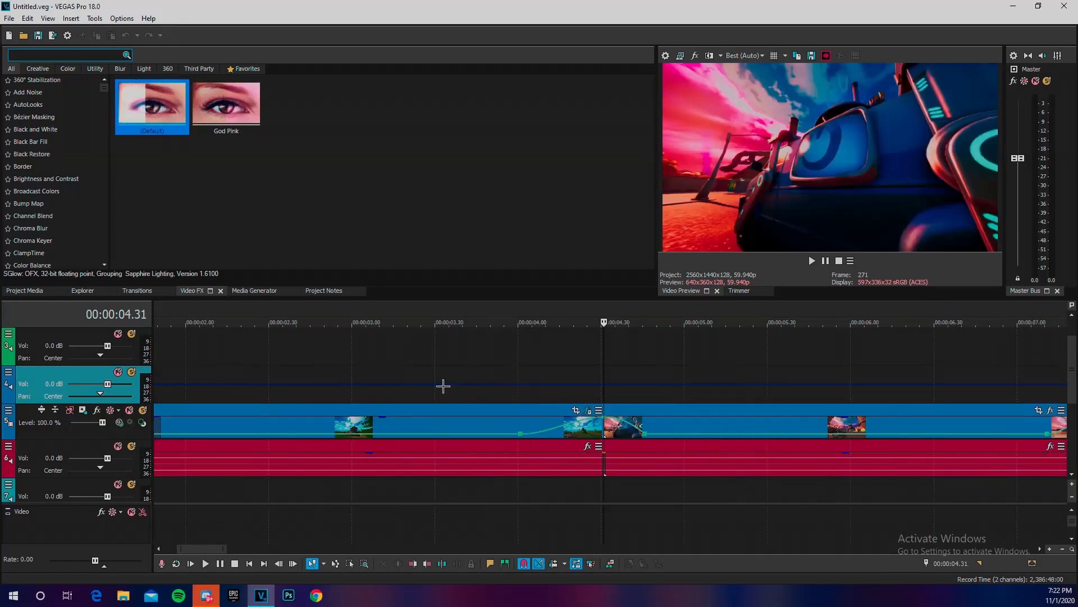
pyautogui.press('Left')
pyautogui.press('Left')
pyautogui.press('Left')
pyautogui.press('Left')
pyautogui.press('Left')
pyautogui.press('Left')
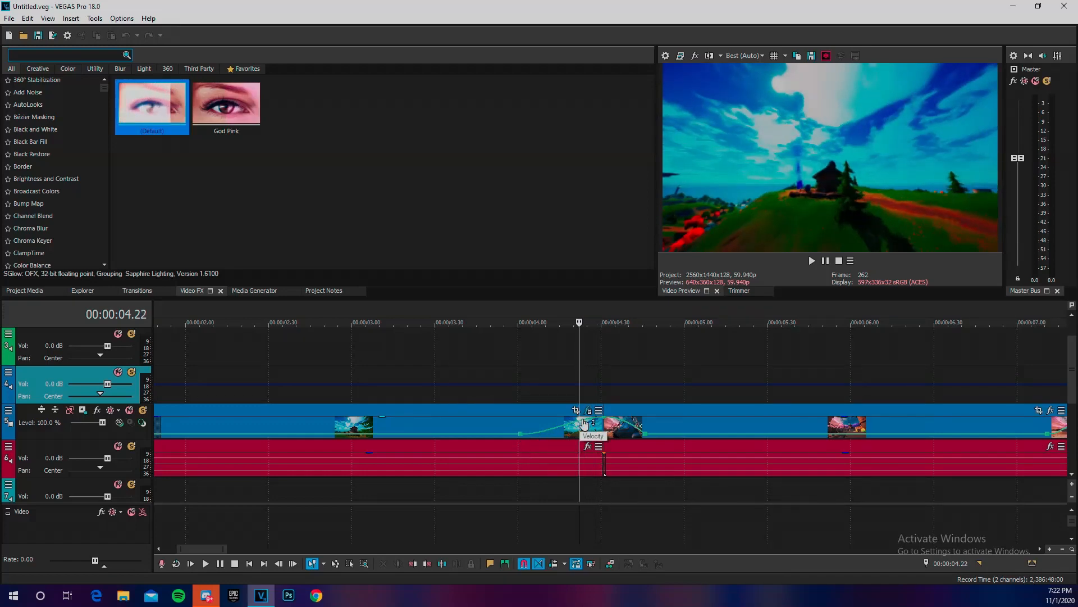
pyautogui.click(608, 401)
pyautogui.scroll(-3, 612, 402)
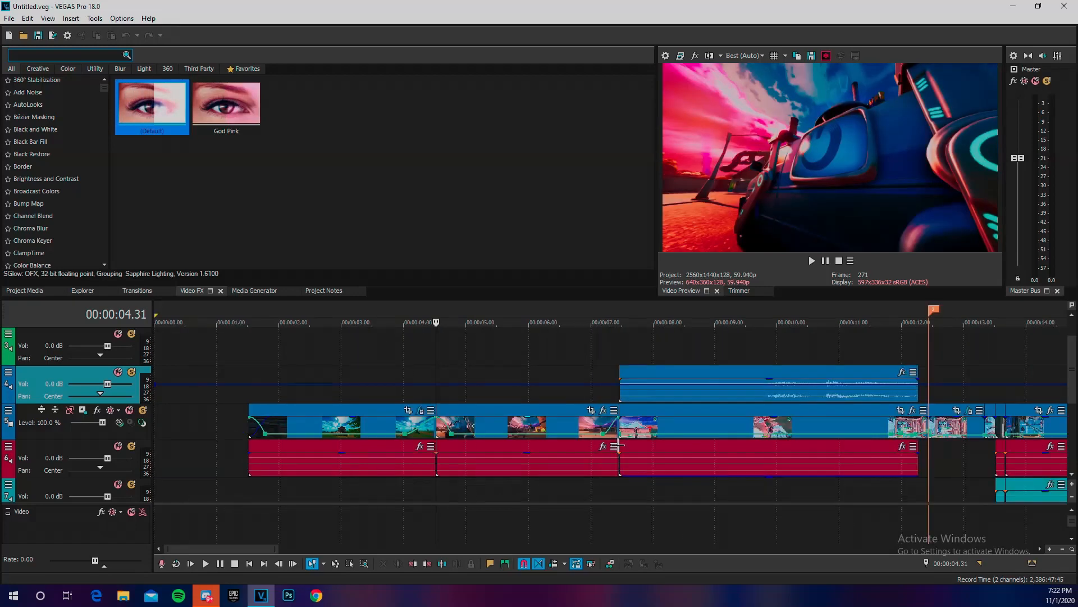
# Step: Preview the second intro clip and bring the title tracks into view, with the playhead on the "highlights #2" title at 00:00:02.06
pyautogui.click(532, 414)
pyautogui.click(513, 430)
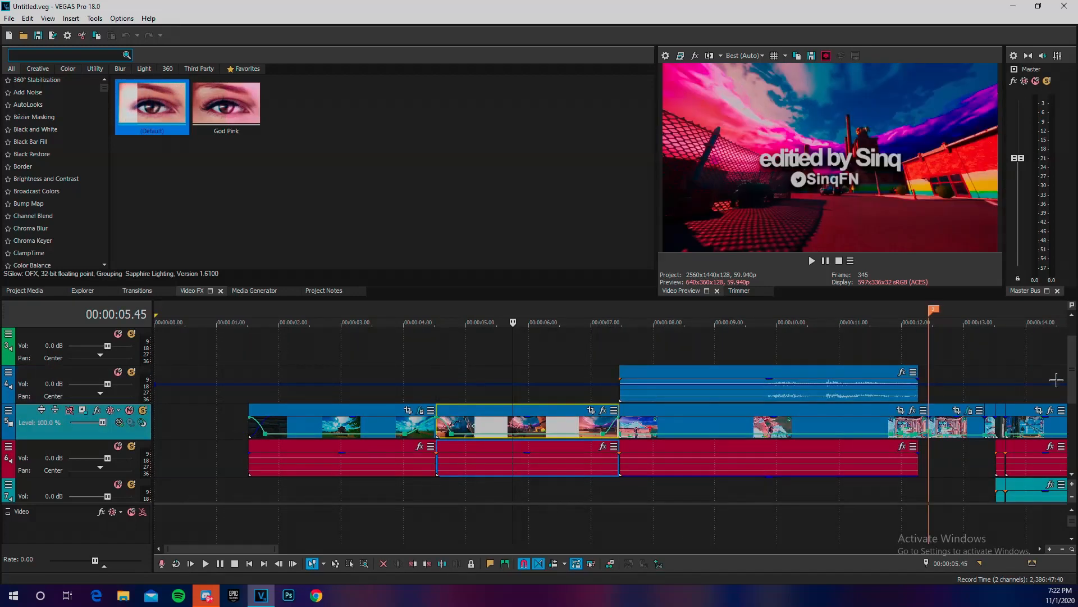
pyautogui.moveTo(1072, 372); pyautogui.dragTo(1072, 354)
pyautogui.scroll(-2, 832, 389)
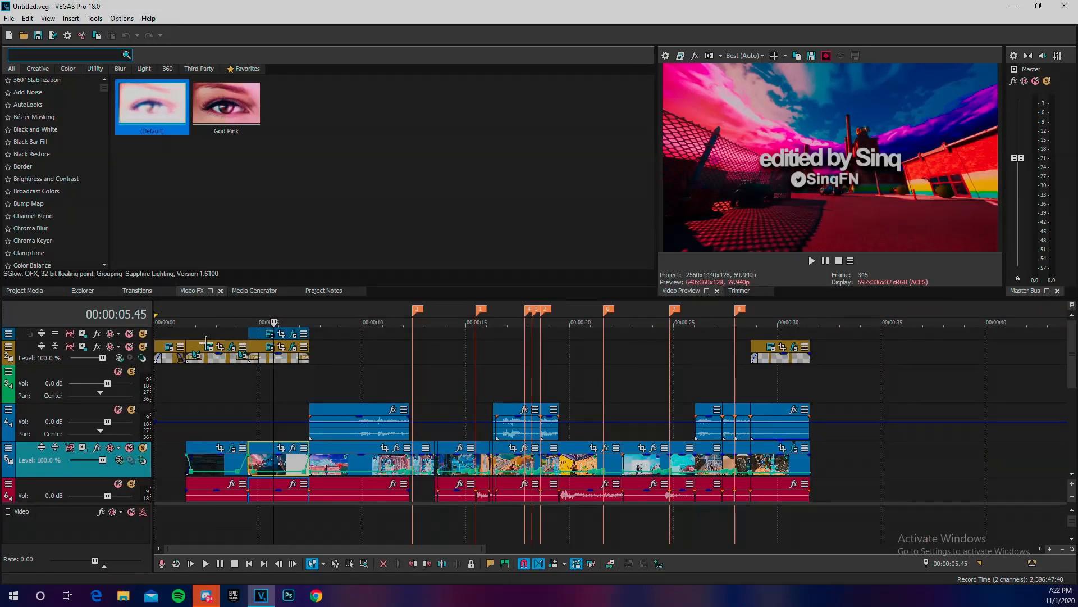
pyautogui.click(198, 334)
pyautogui.scroll(3, 202, 336)
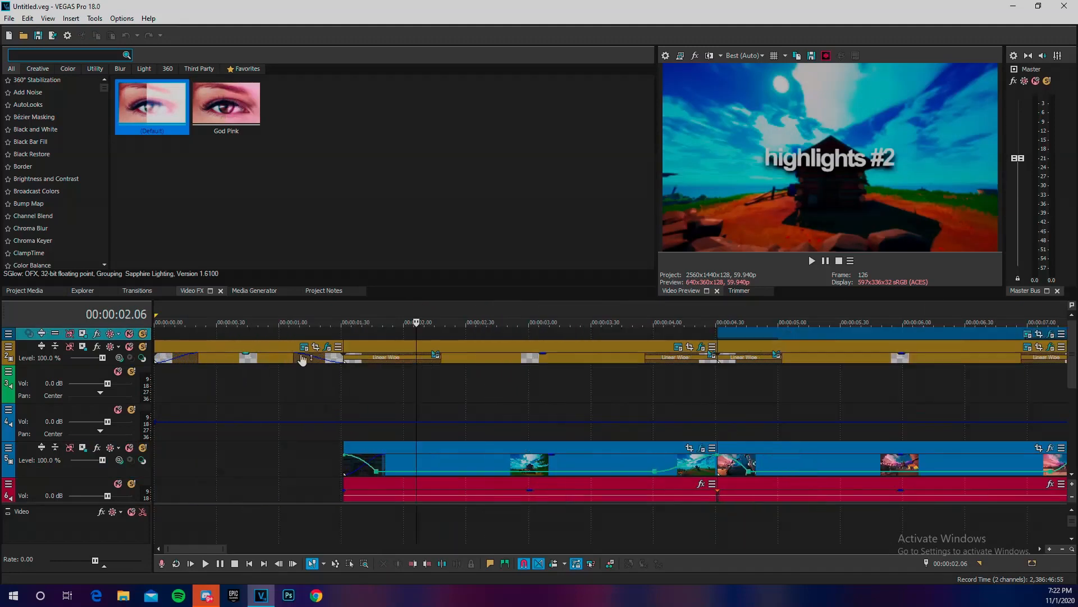
# Step: Examine the text generator settings of the "highlights #2" title
pyautogui.click(678, 346)
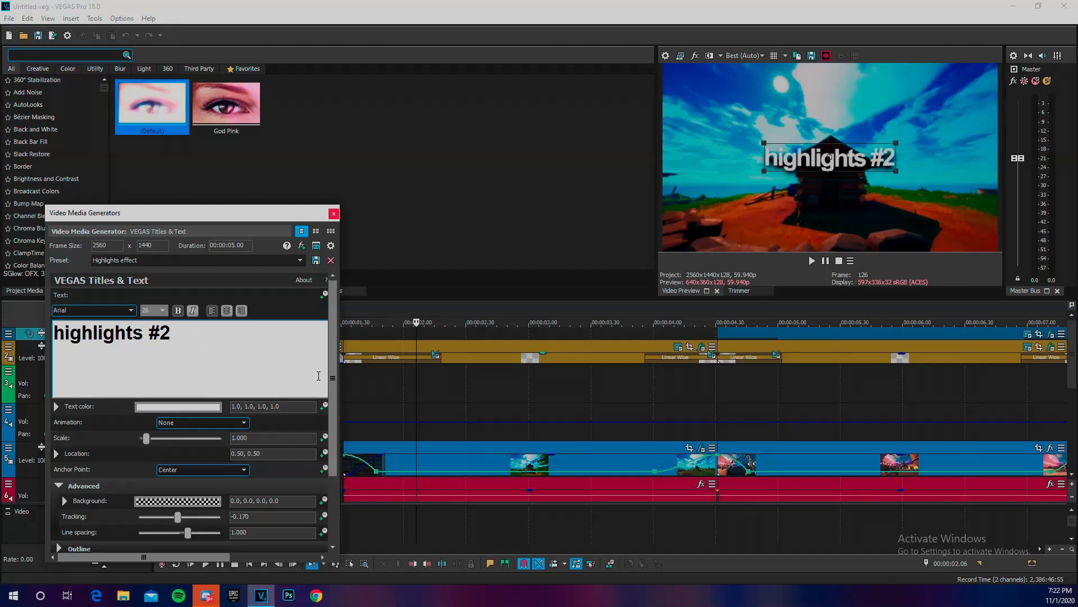
pyautogui.scroll(-1, 246, 463)
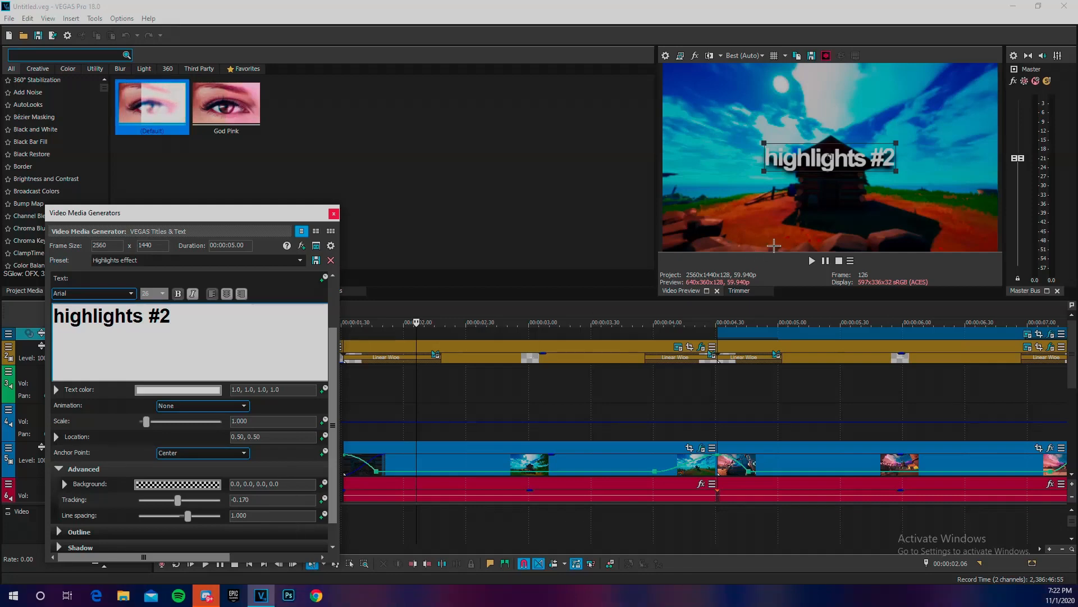
pyautogui.click(334, 214)
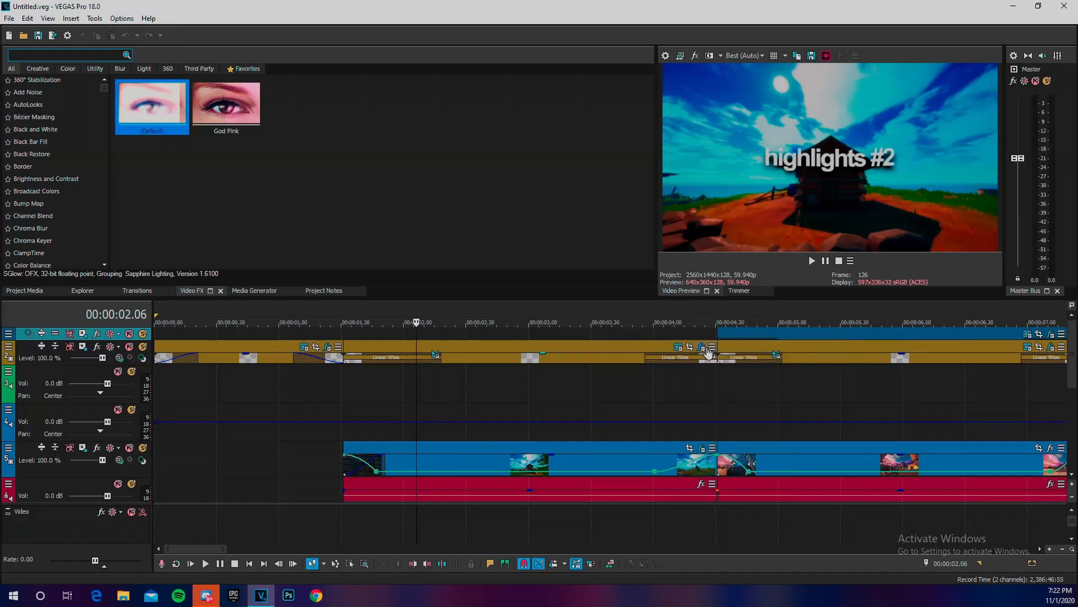
# Step: Examine the S_WarpWaves settings, including its crop options, and the S_DropShadow settings applied to the "highlights #2" title
pyautogui.click(701, 346)
pyautogui.click(81, 48)
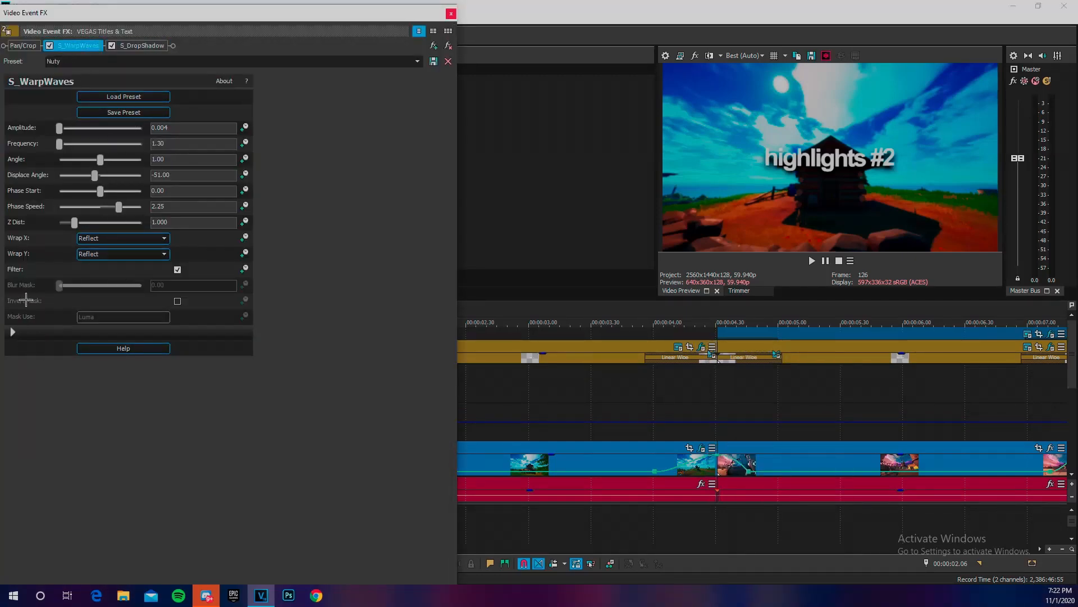
pyautogui.click(13, 332)
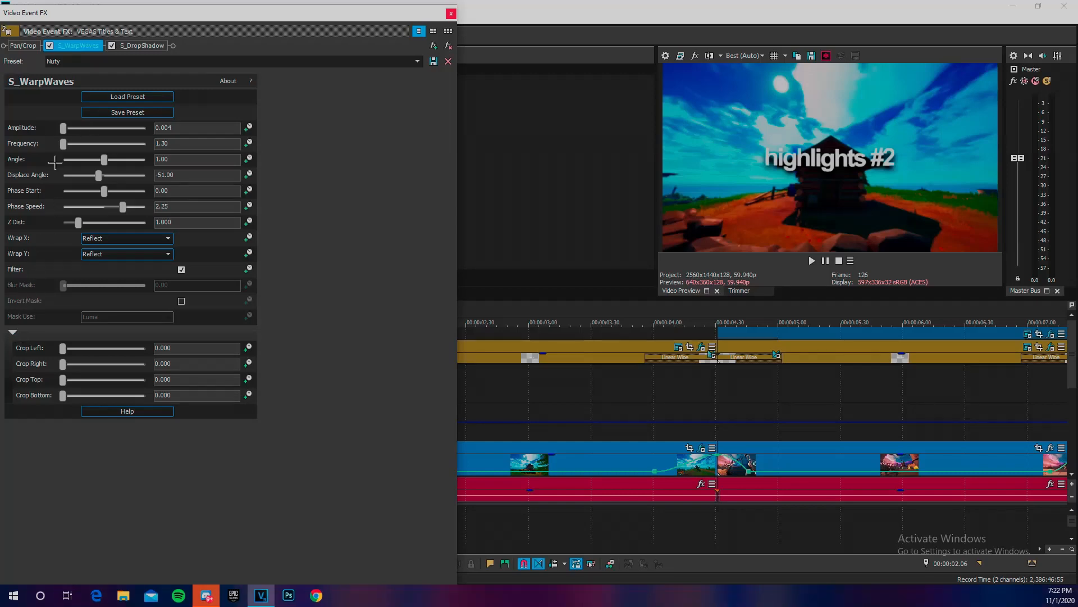
pyautogui.click(147, 46)
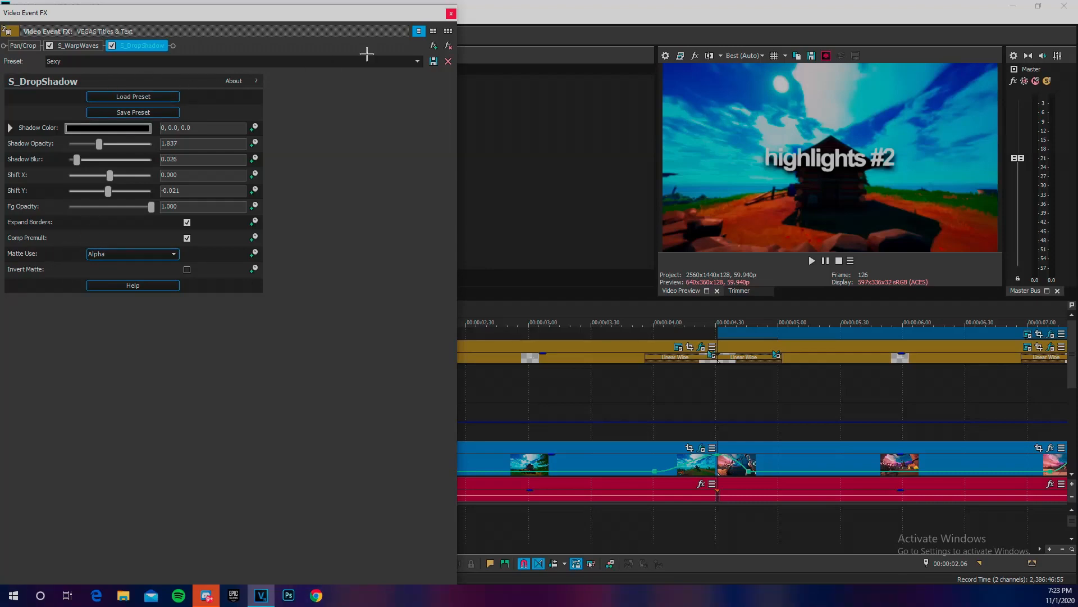
pyautogui.click(451, 14)
# Step: Preview both intro titles and examine the text generator settings of the editor credit title
pyautogui.scroll(-5, 466, 387)
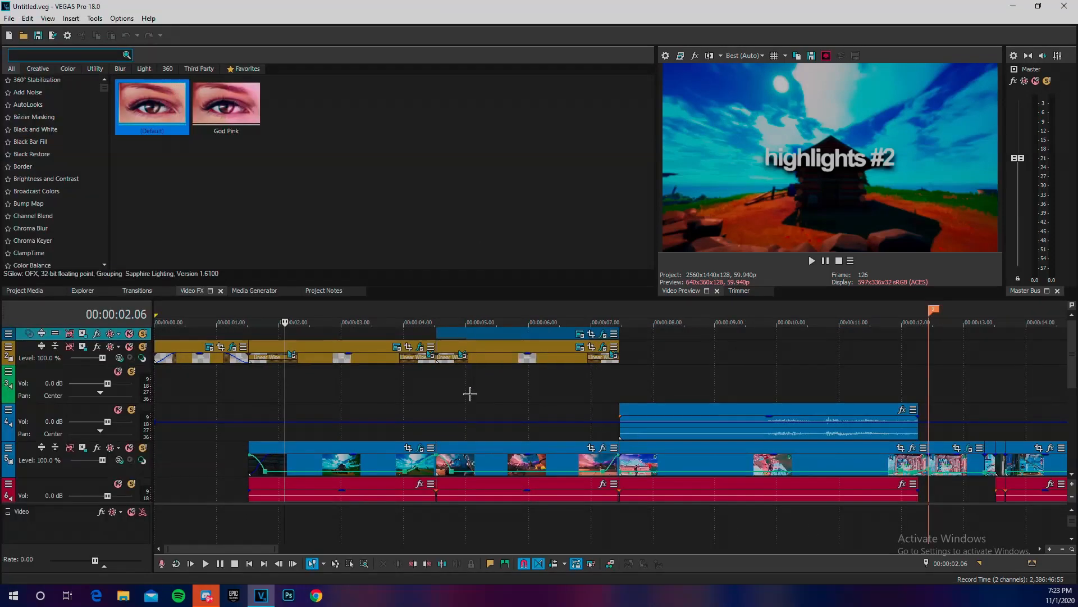
pyautogui.click(375, 356)
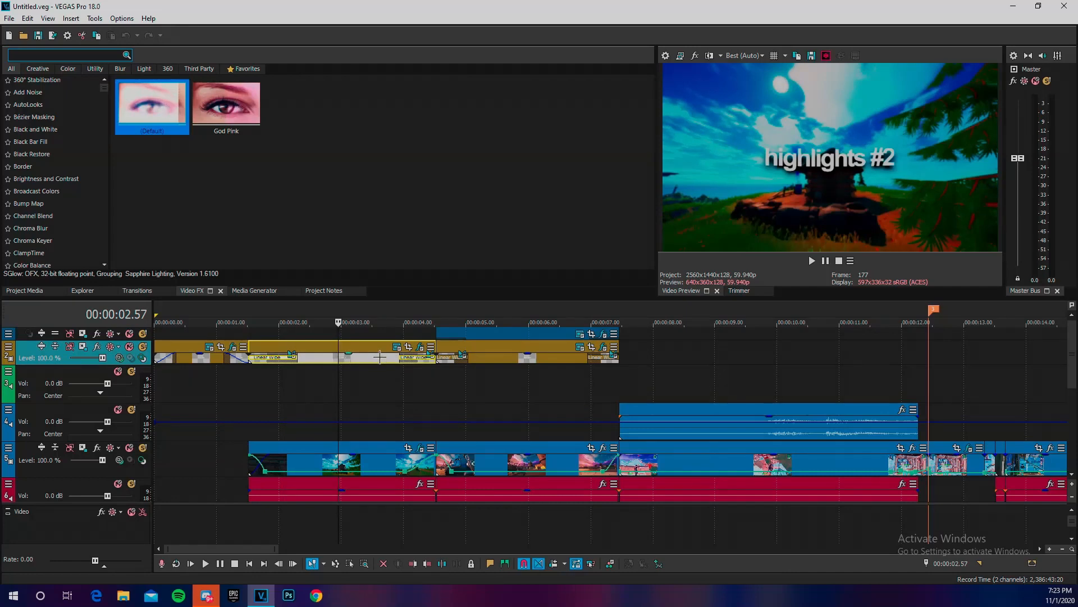
pyautogui.click(522, 353)
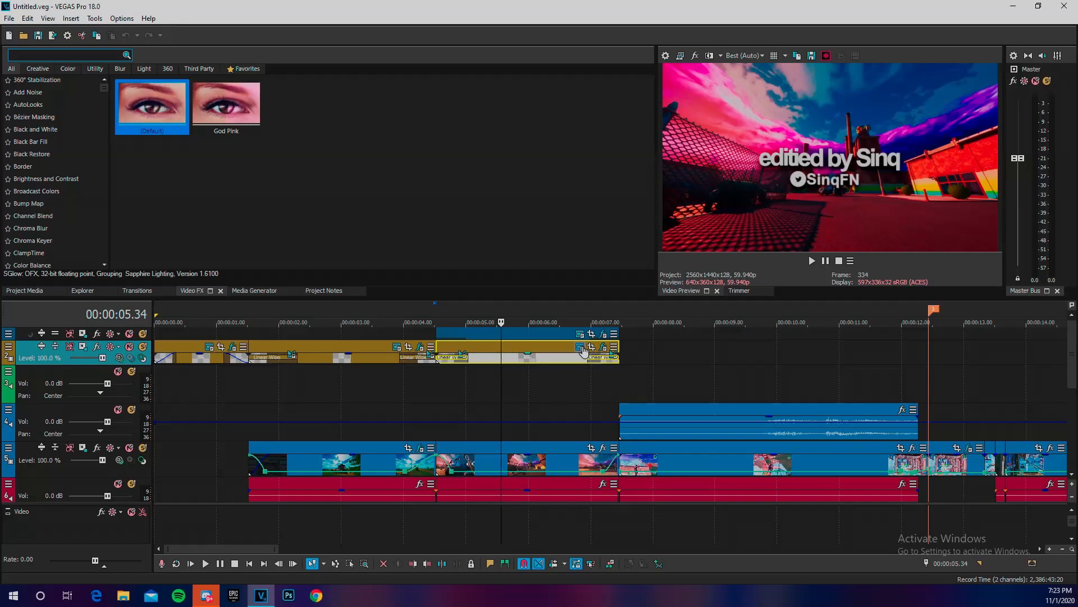
pyautogui.click(580, 348)
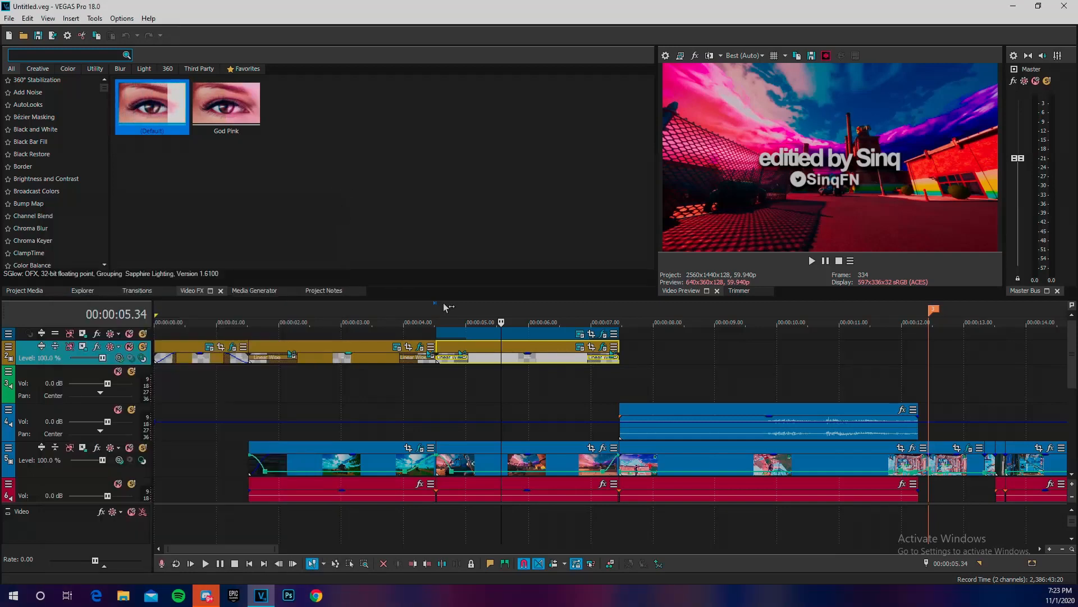
pyautogui.click(334, 214)
# Step: Examine the S_DropShadow settings of the "highlights #2" title and the saved presets in its text generator
pyautogui.click(421, 347)
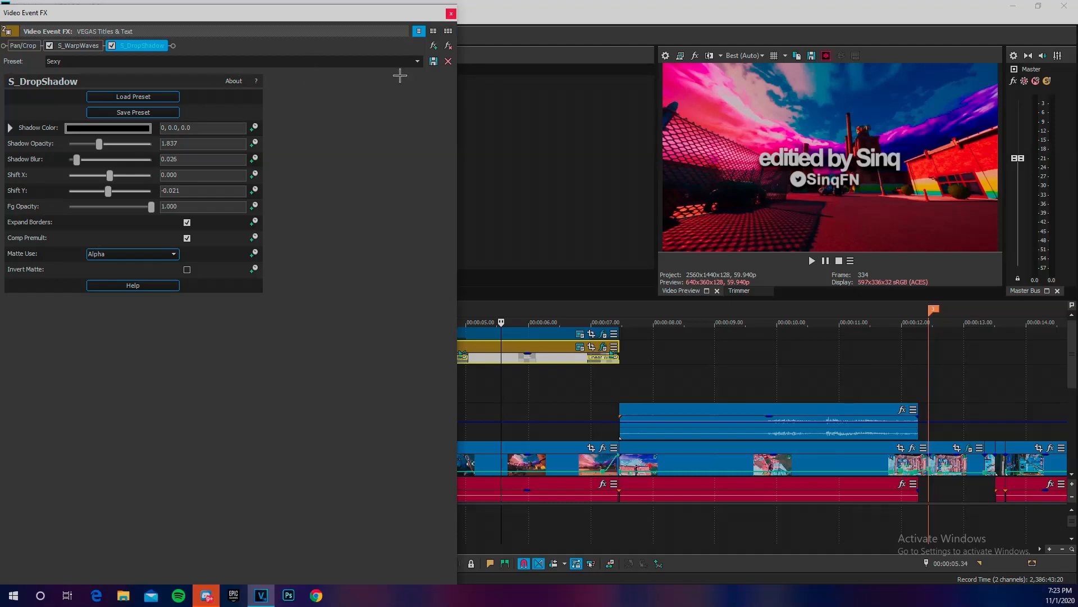
pyautogui.click(451, 13)
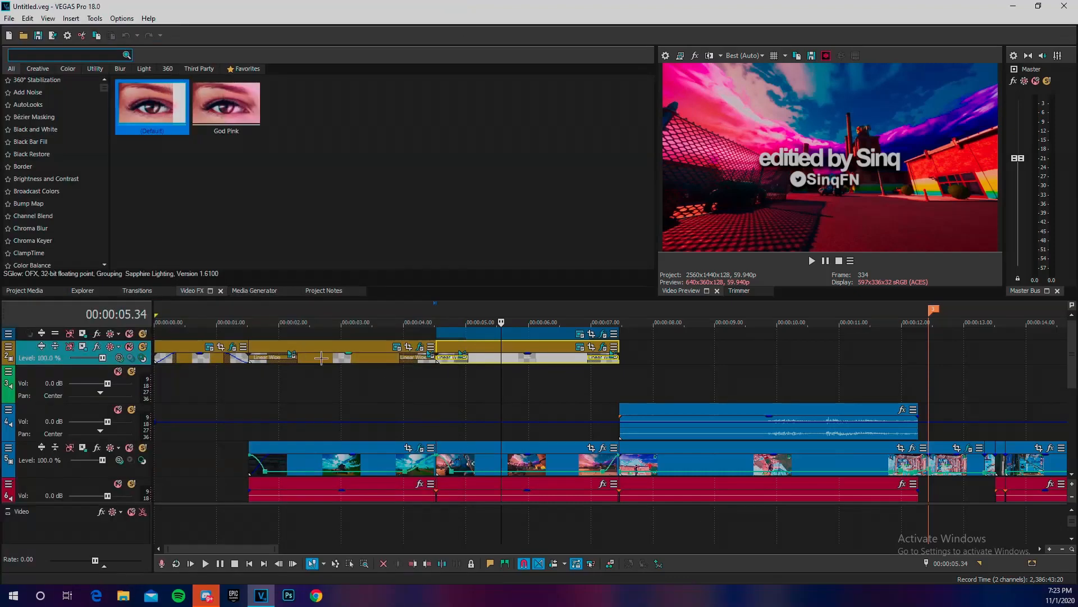
pyautogui.click(397, 347)
pyautogui.click(300, 260)
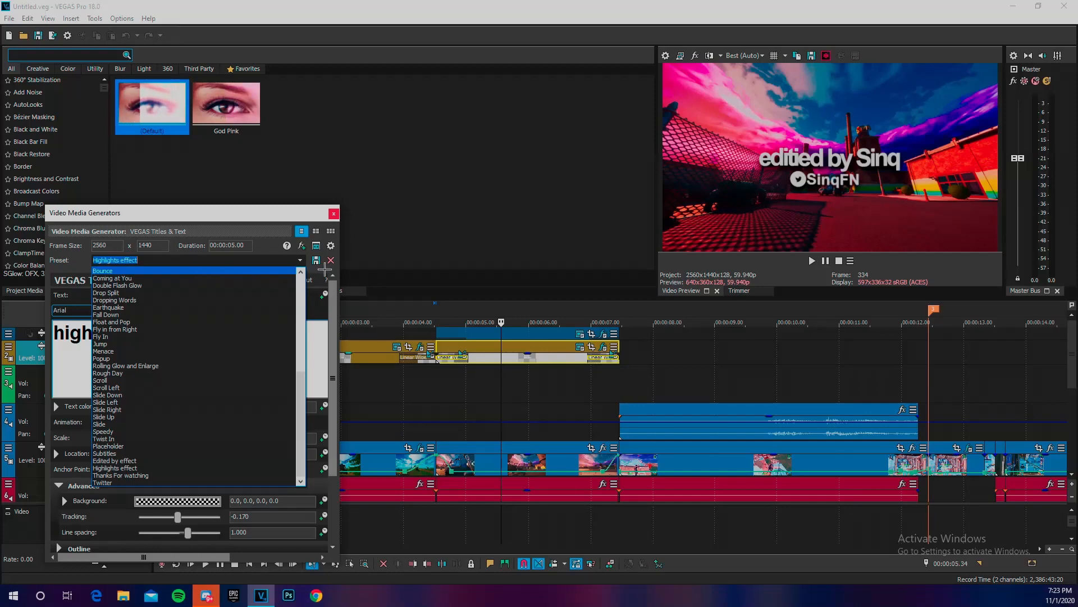
pyautogui.click(342, 231)
pyautogui.click(334, 214)
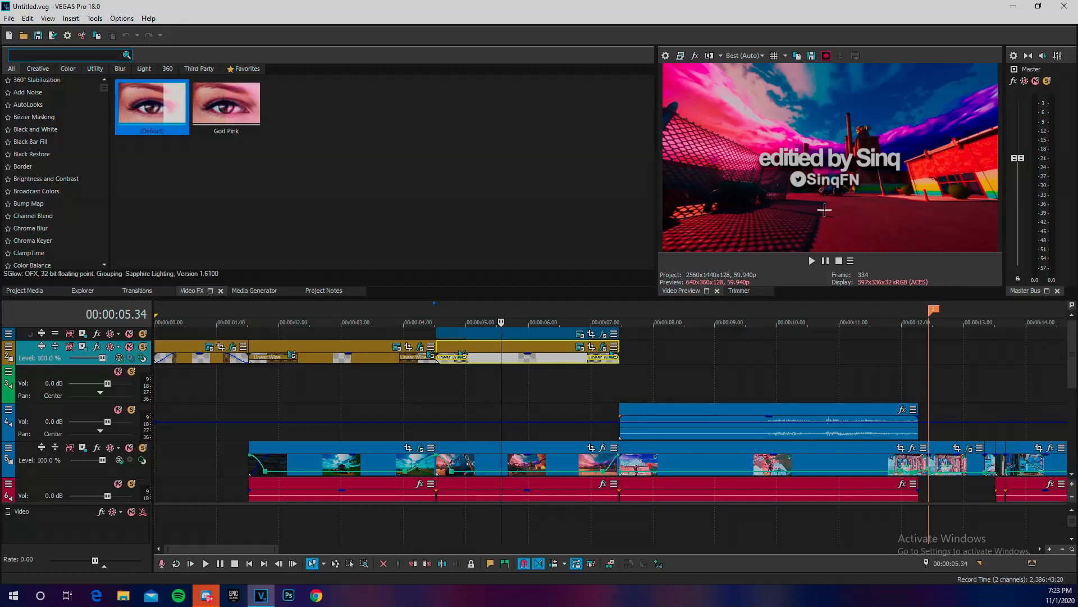
# Step: Open the text settings of the Twitter handle title and choose the Social Media Circled font for its text
pyautogui.click(580, 334)
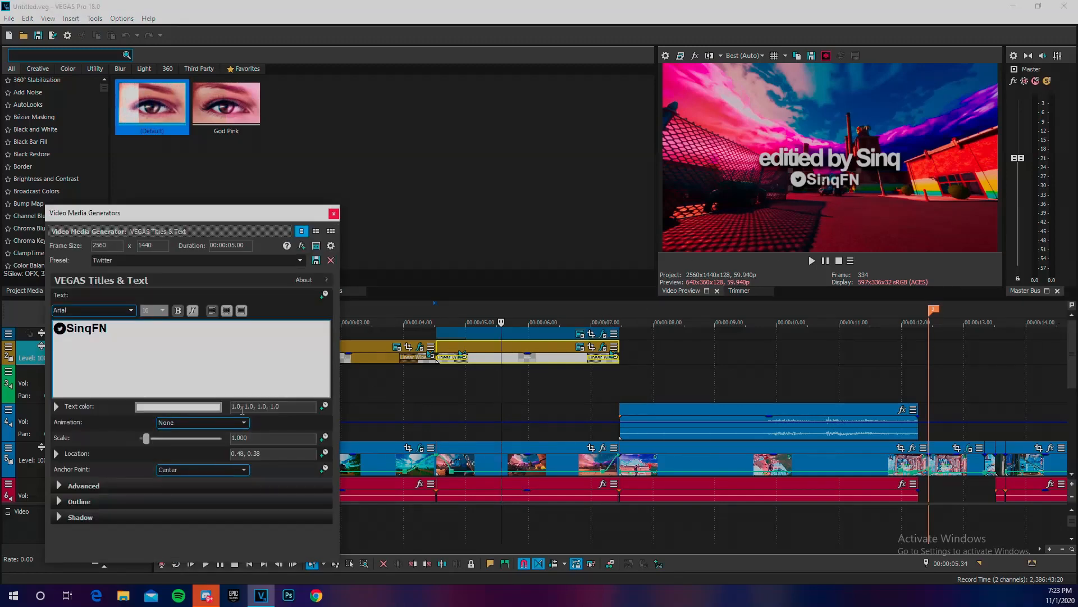
pyautogui.click(104, 310)
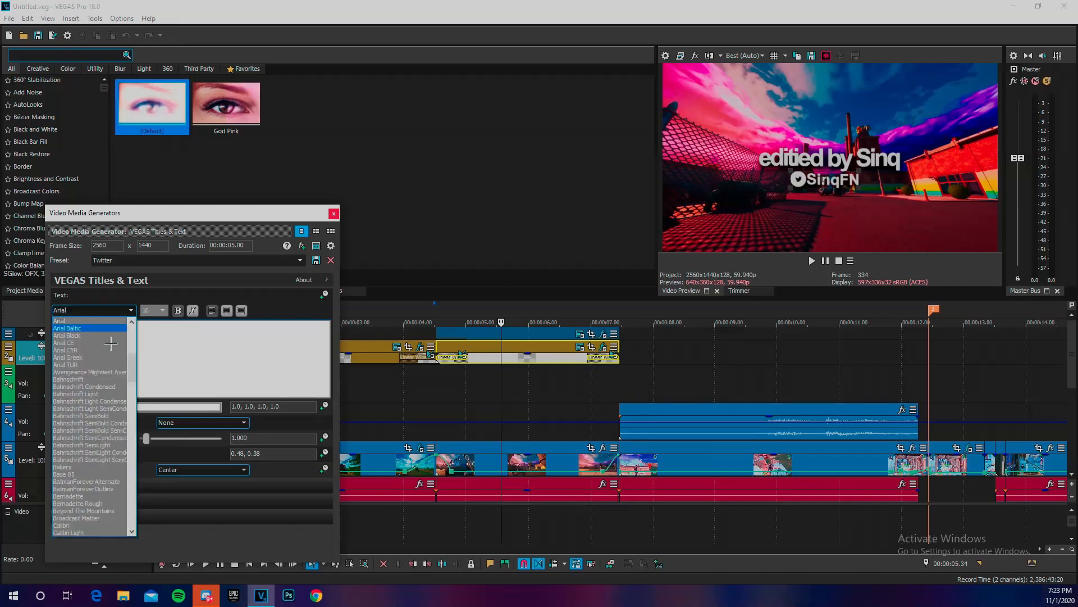
pyautogui.moveTo(135, 381); pyautogui.dragTo(141, 508)
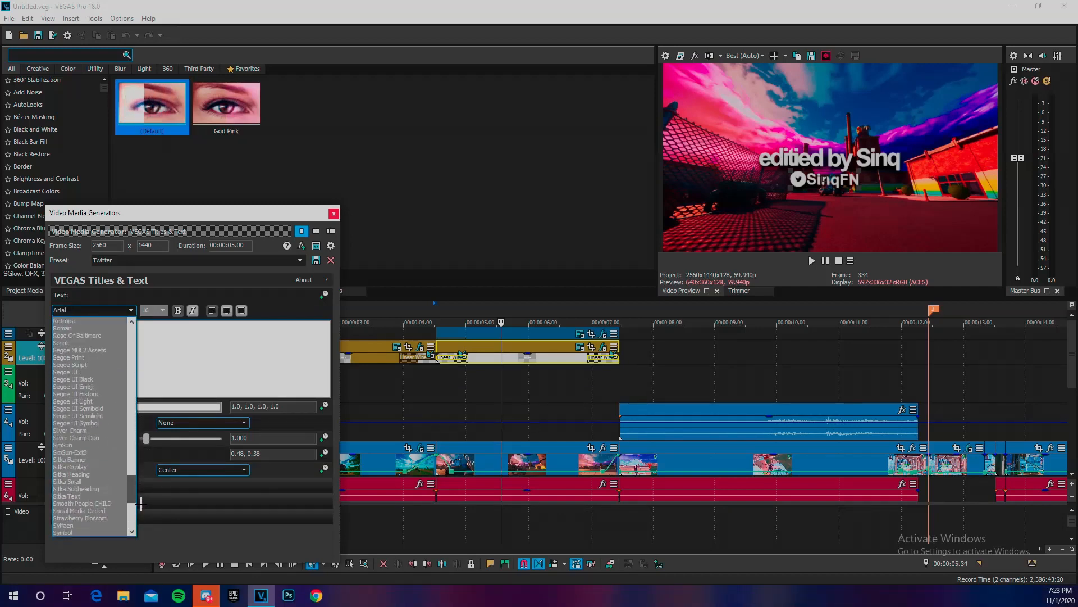
pyautogui.click(109, 520)
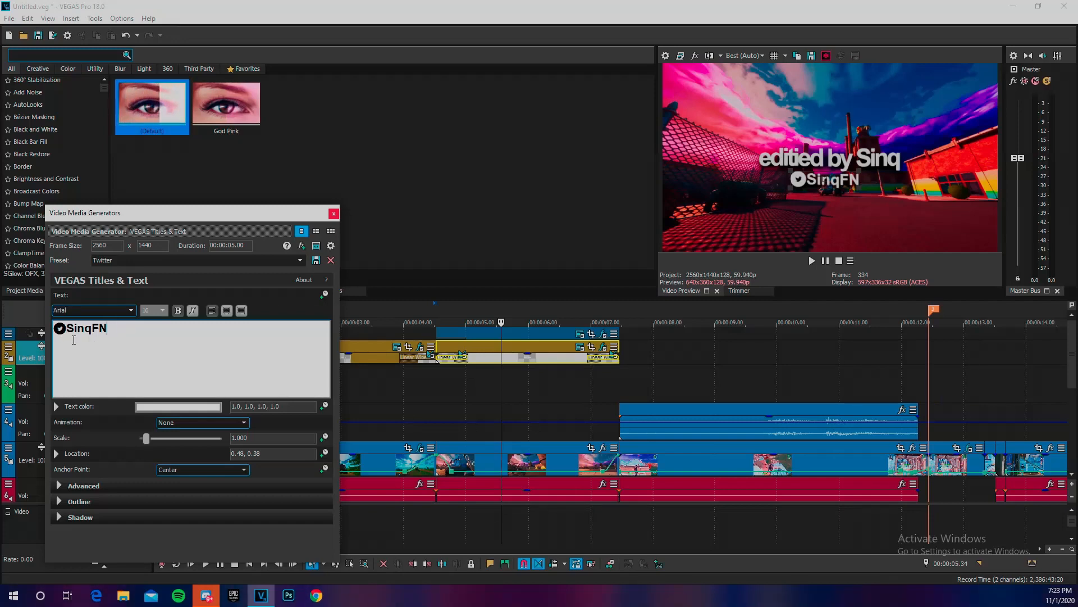
# Step: Try out the icon font's symbols for the letters t, y, i and m beside the Twitter handle, removing each one
pyautogui.write('t')
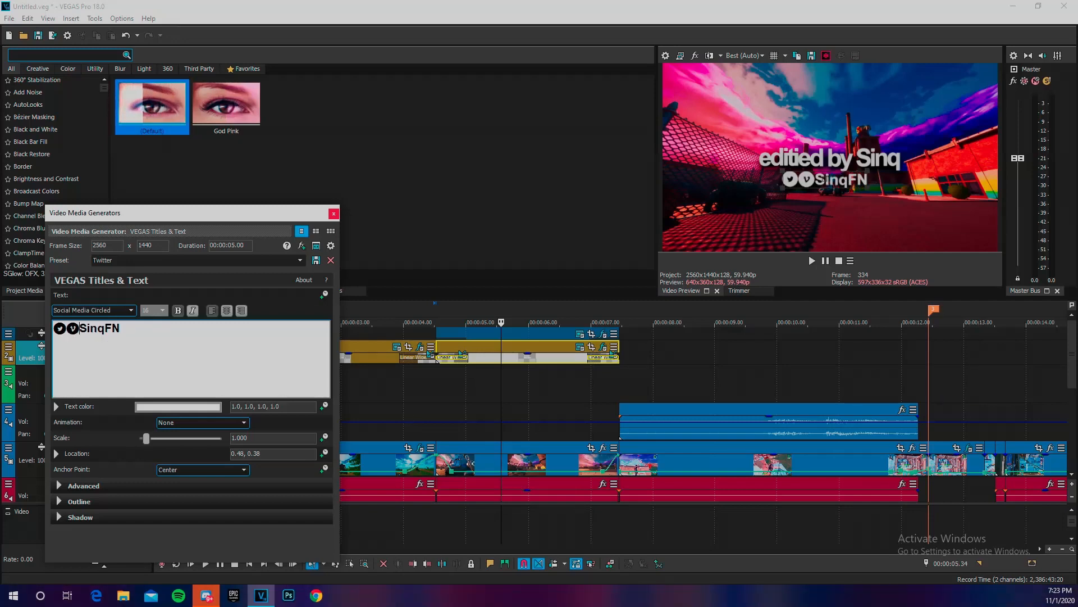
pyautogui.press('BackSpace')
pyautogui.write('t')
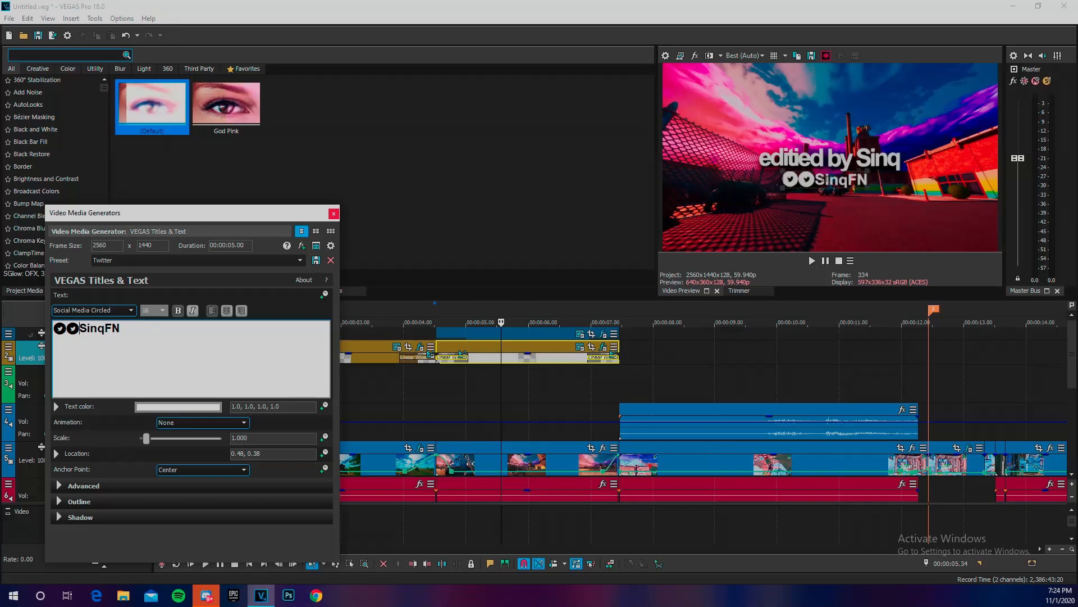
pyautogui.press('BackSpace')
pyautogui.write('y')
pyautogui.write('y')
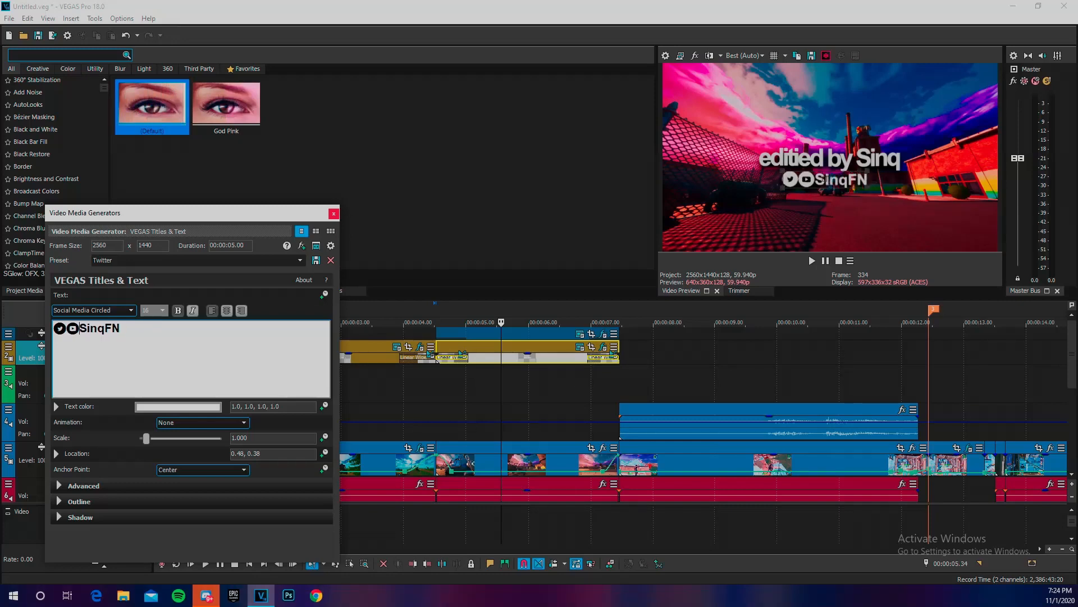
pyautogui.press('BackSpace')
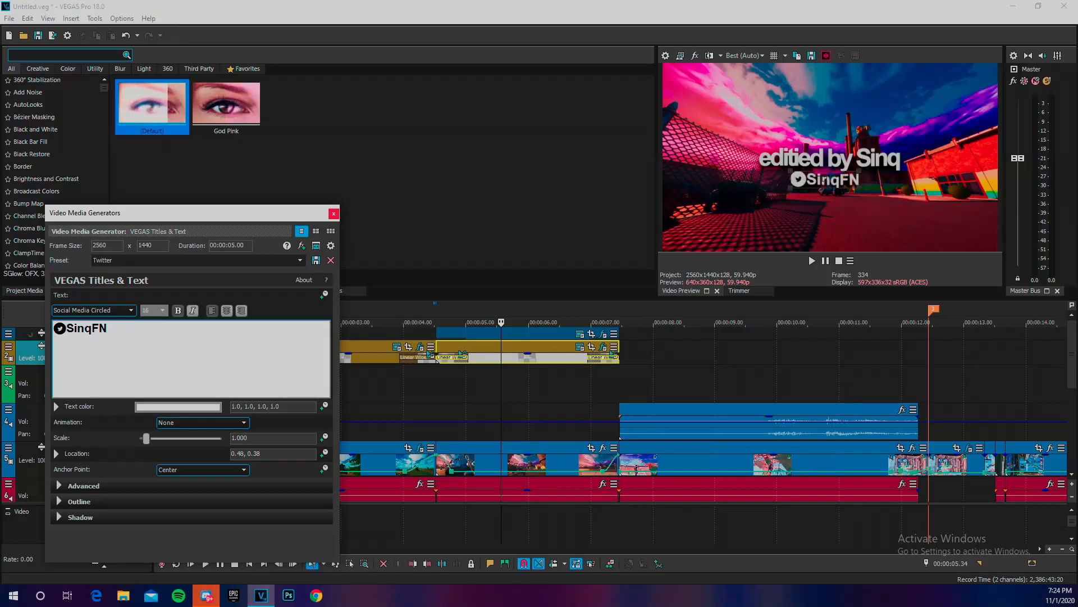
pyautogui.write('i')
pyautogui.press('BackSpace')
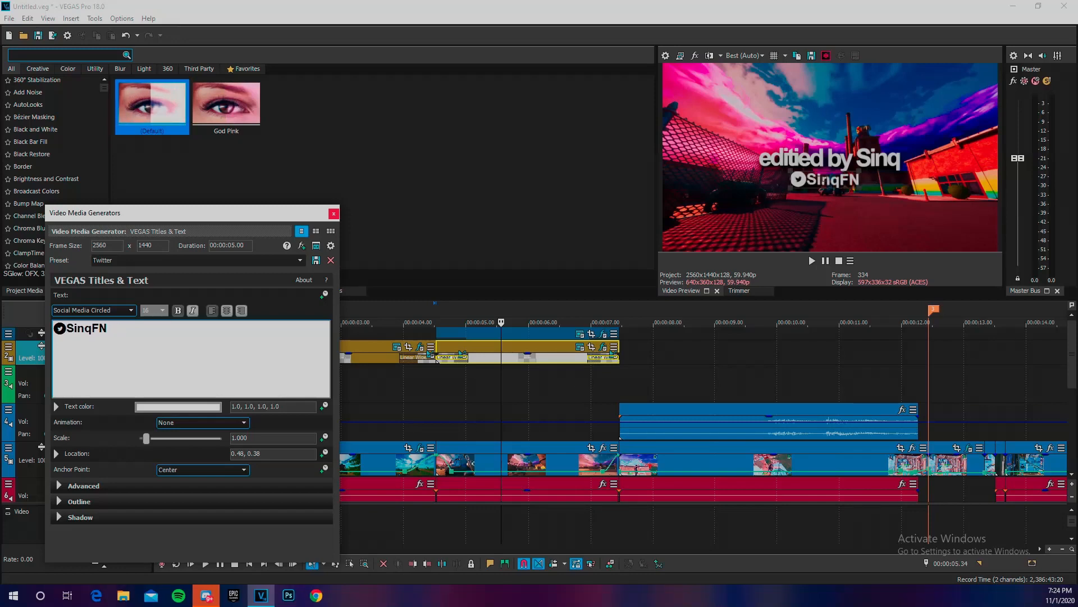
pyautogui.write('m')
pyautogui.press('BackSpace')
pyautogui.press('BackSpace')
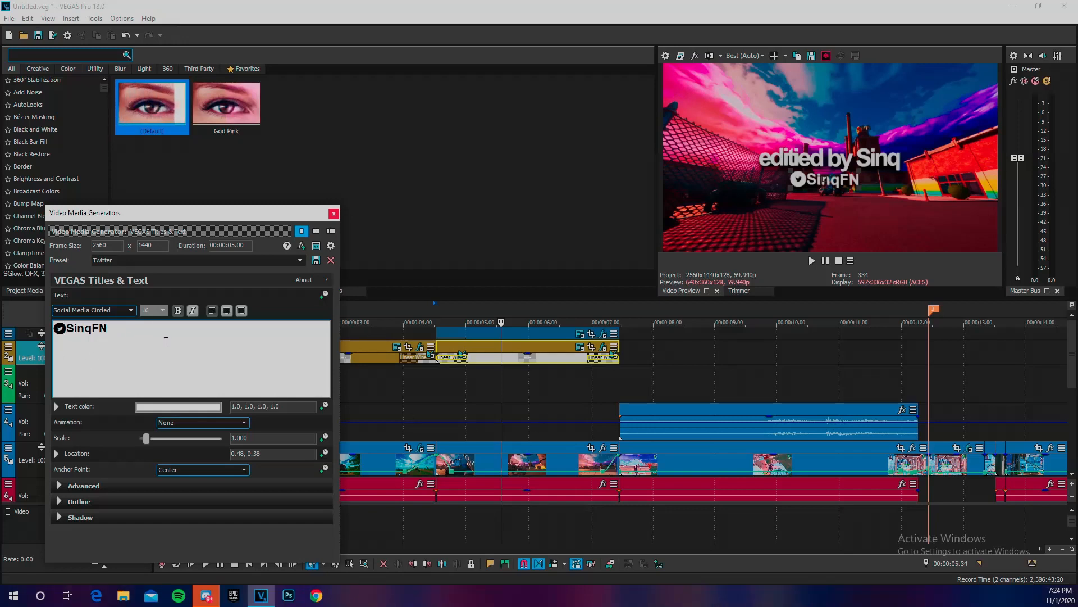
# Step: Set the Twitter handle title's letter tracking to -0.170 and close its text settings
pyautogui.click(119, 330)
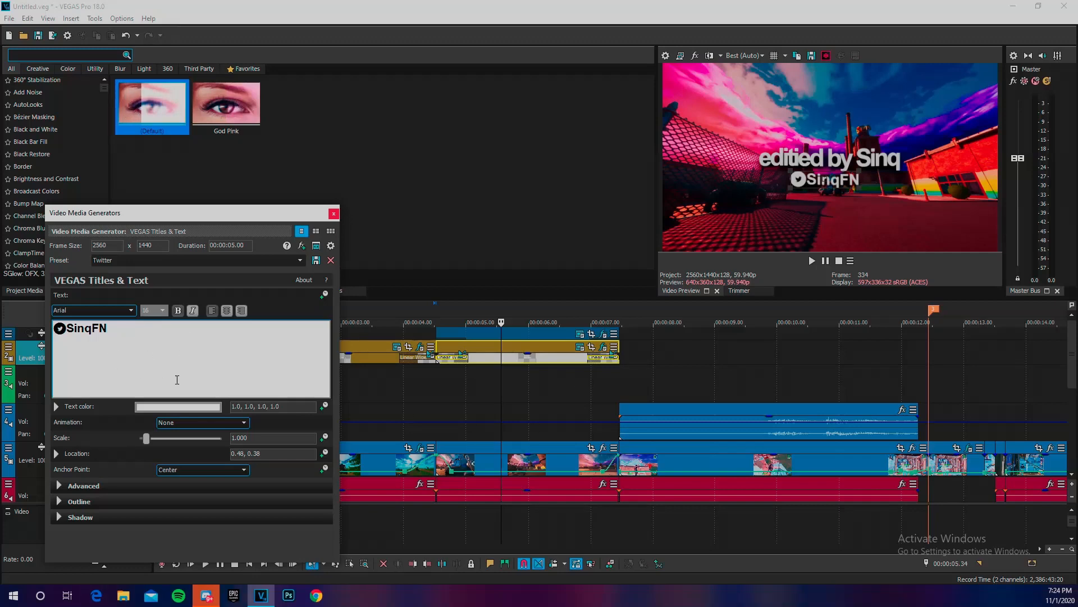
pyautogui.click(75, 504)
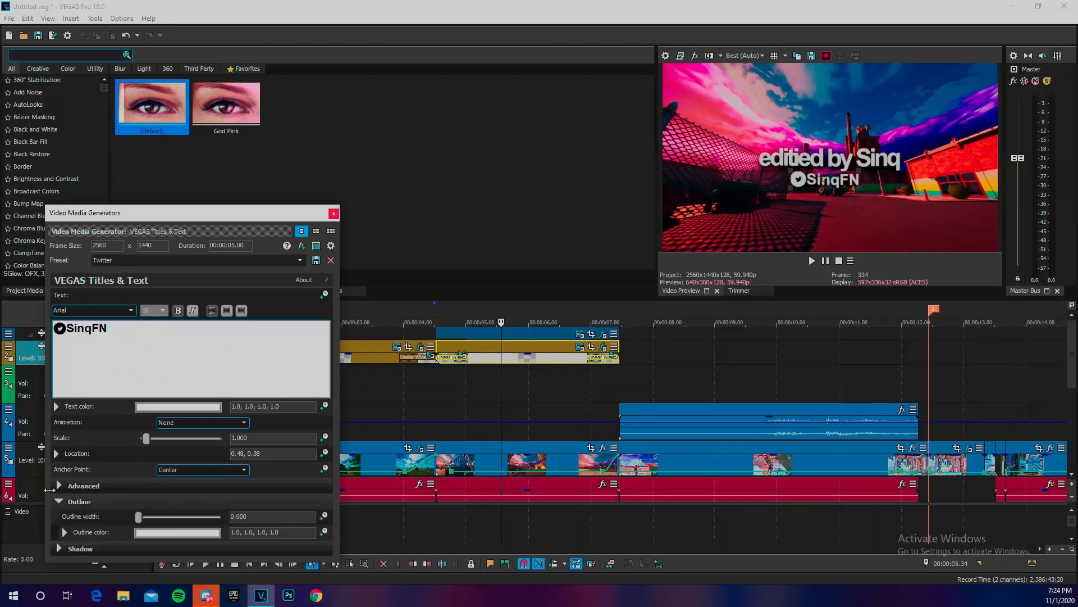
pyautogui.click(63, 502)
pyautogui.click(61, 485)
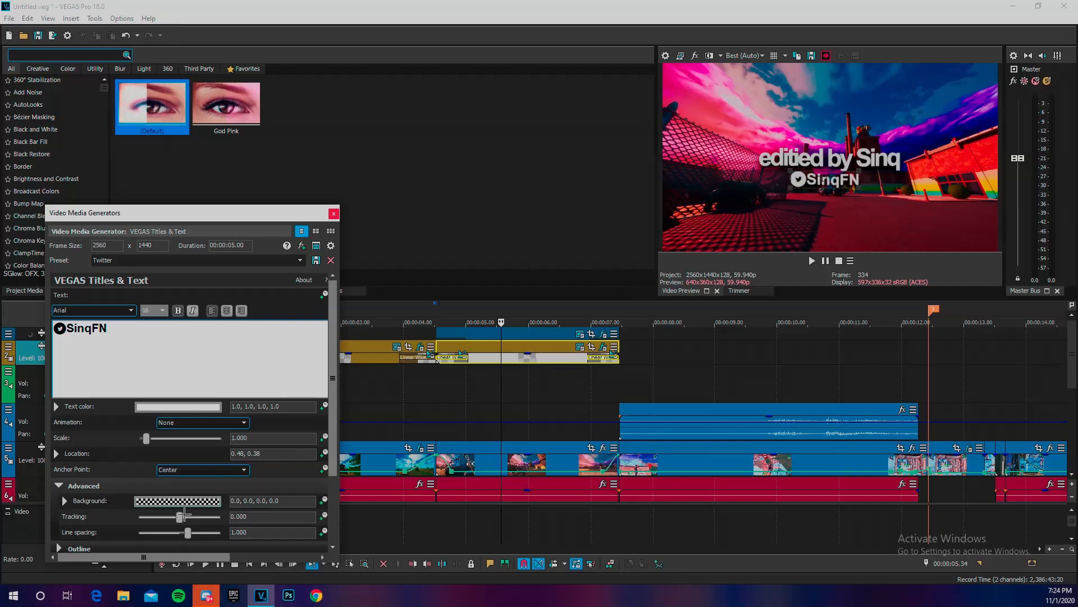
pyautogui.moveTo(179, 517)
pyautogui.mouseDown()
pyautogui.moveTo(184, 527)
pyautogui.moveTo(178, 517)
pyautogui.mouseUp()
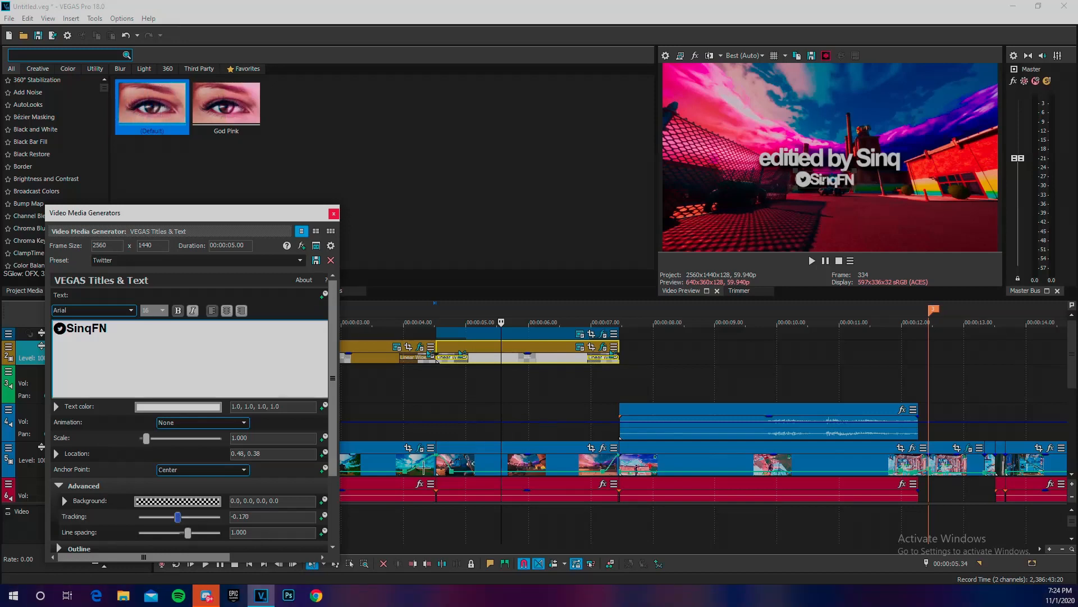
pyautogui.click(333, 213)
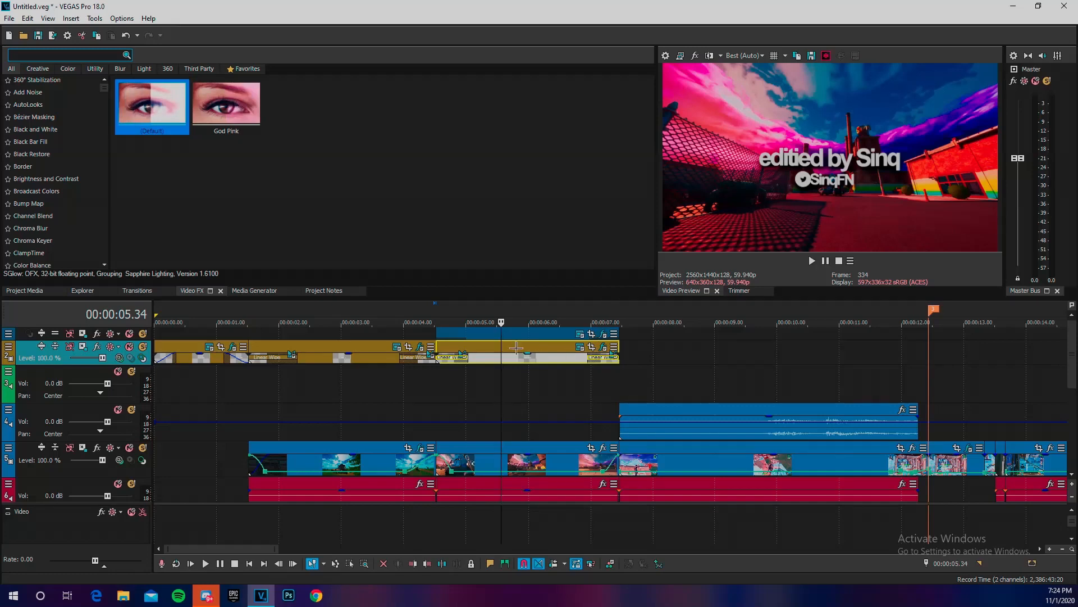
# Step: Preview the end of the editor credit title and play the first gameplay clip from 00:00:07.27
pyautogui.click(555, 315)
pyautogui.click(600, 313)
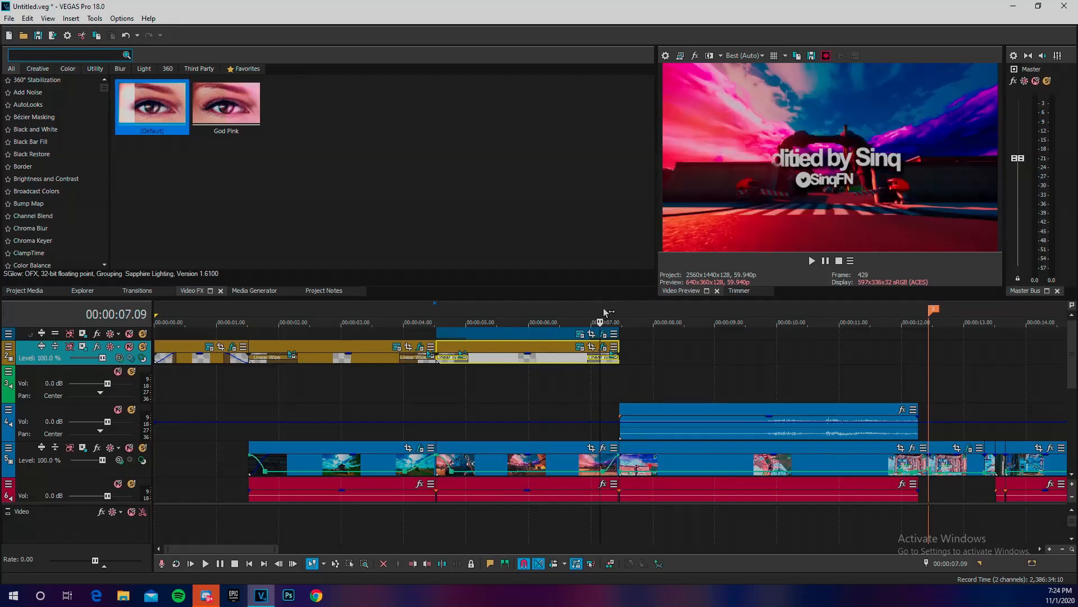
pyautogui.click(610, 311)
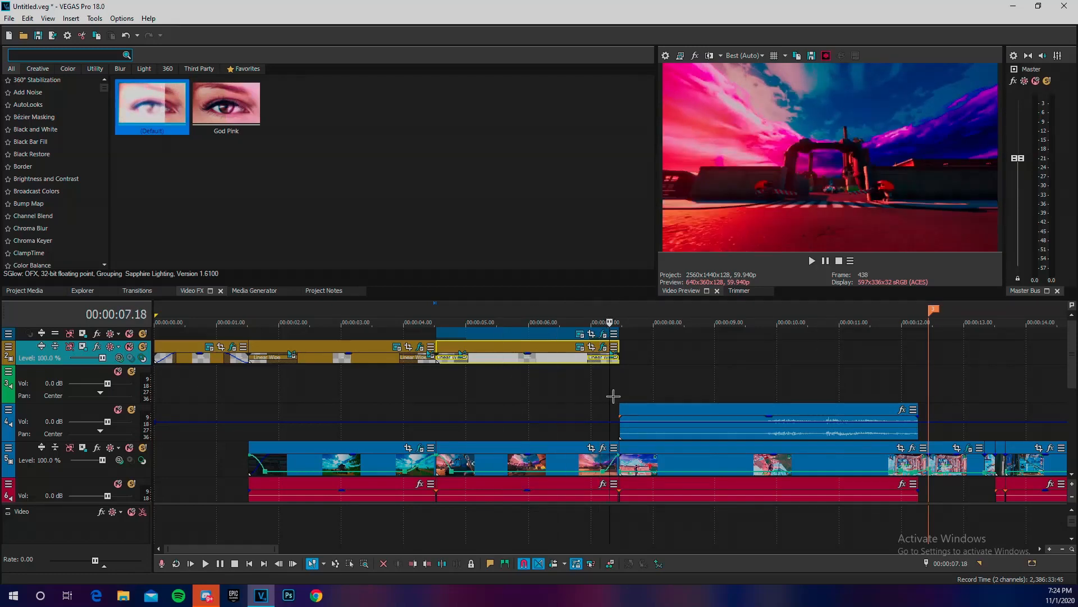
pyautogui.click(619, 424)
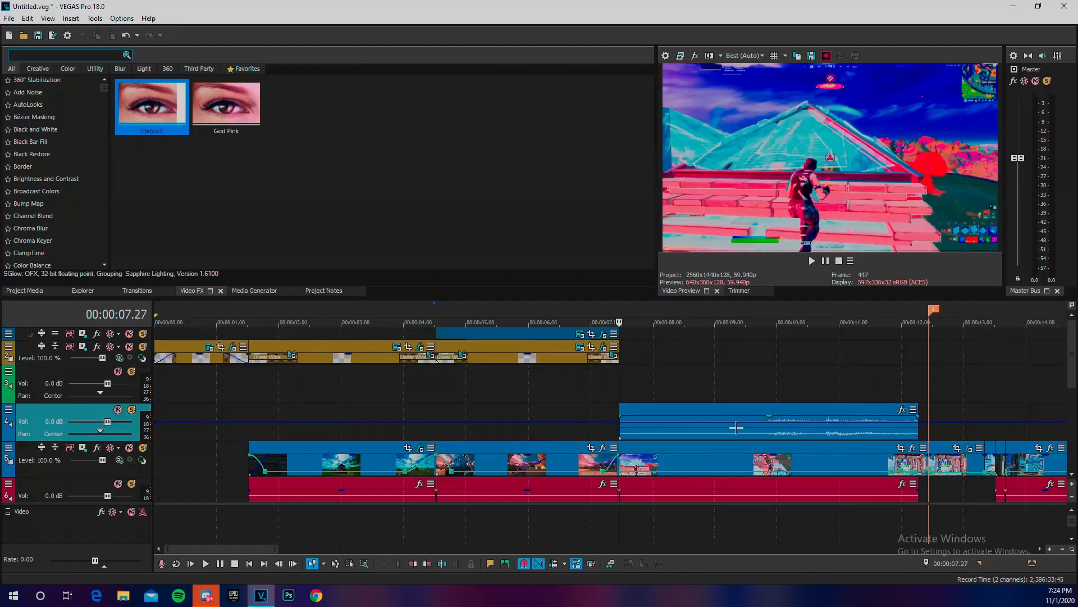
pyautogui.press('space')
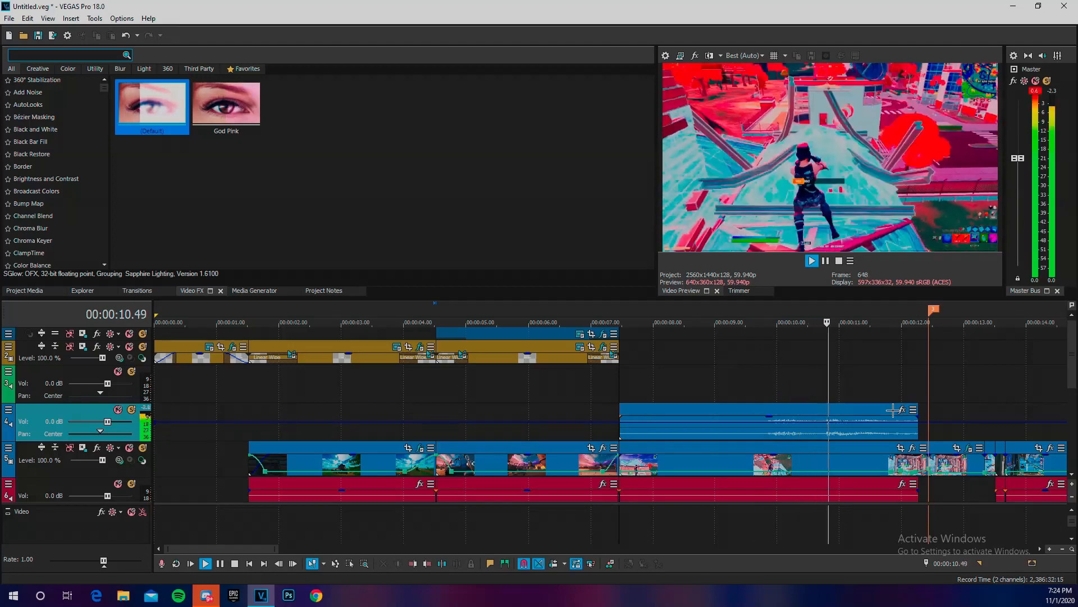
pyautogui.press('space')
# Step: Inspect the end of the first gameplay clip at 00:00:12.26, stepping back 13 frames to the velocity point at 00:00:12.13
pyautogui.click(932, 448)
pyautogui.scroll(3, 720, 460)
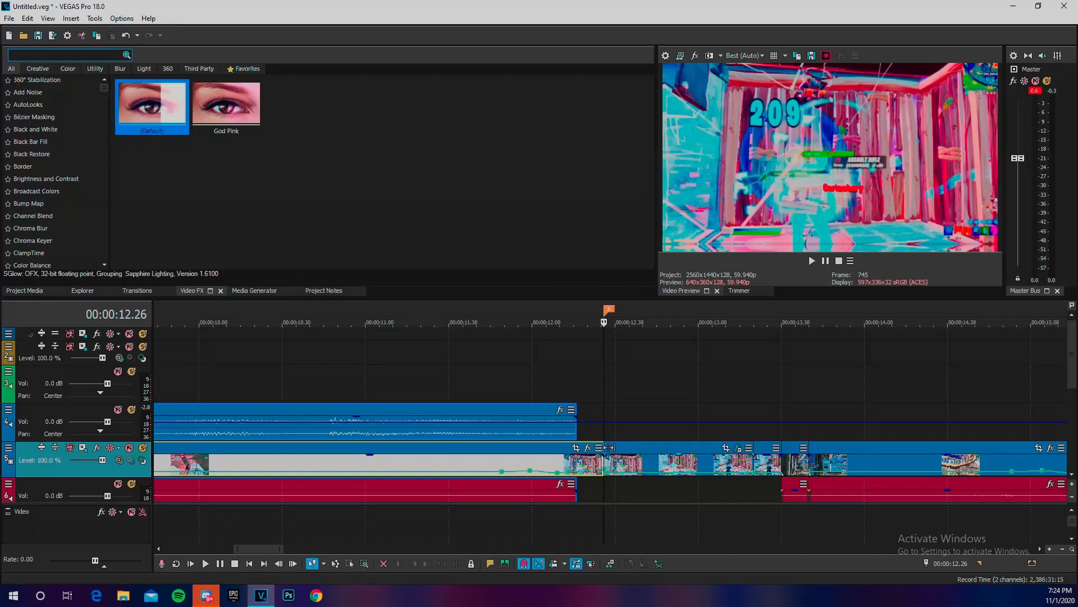
pyautogui.scroll(3, 612, 460)
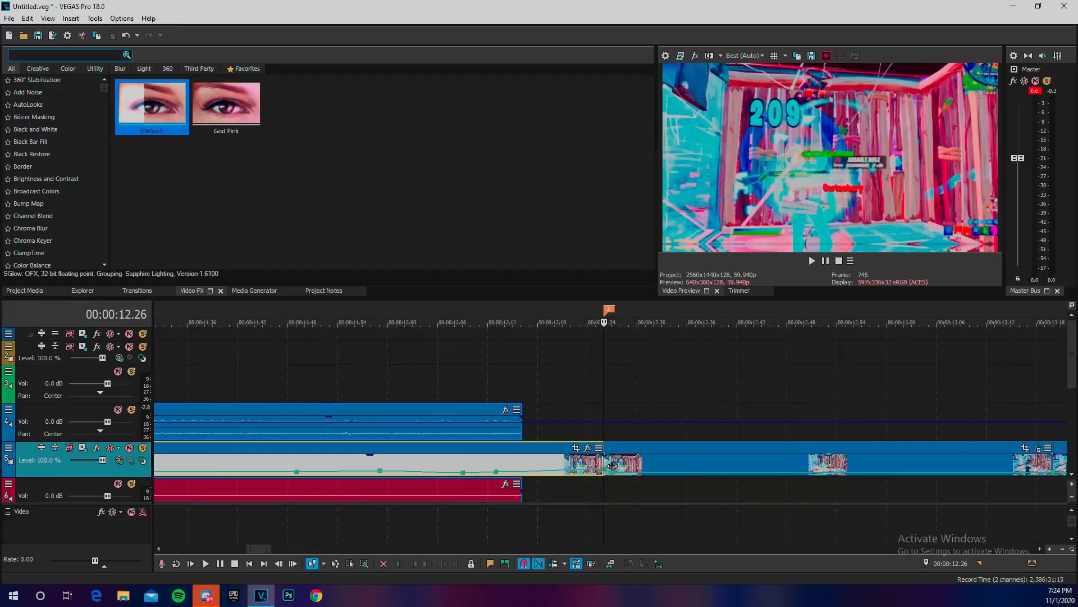
pyautogui.scroll(2, 608, 466)
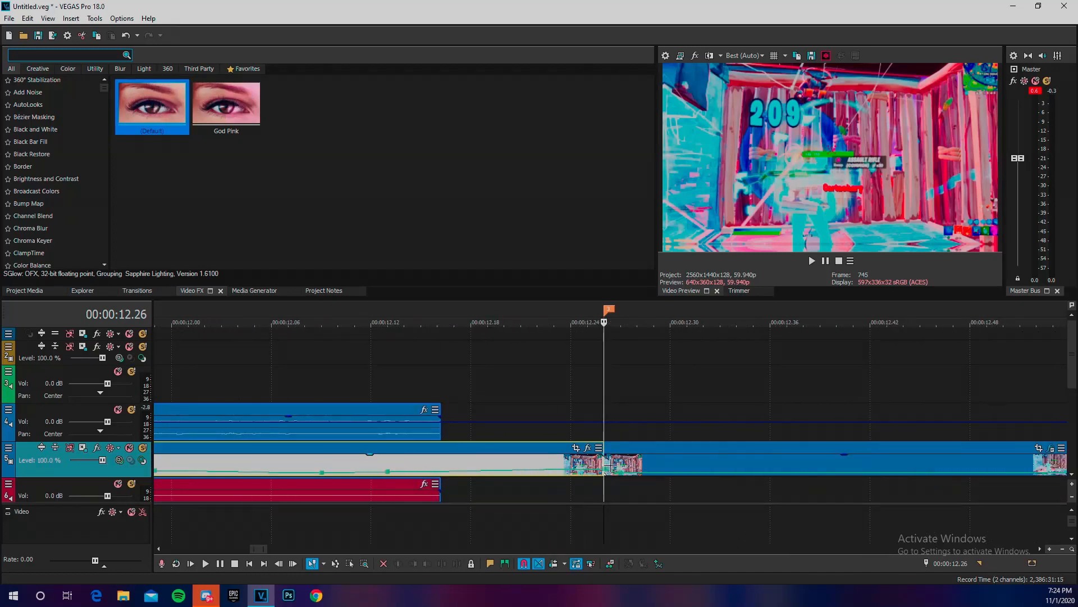
pyautogui.moveTo(607, 468)
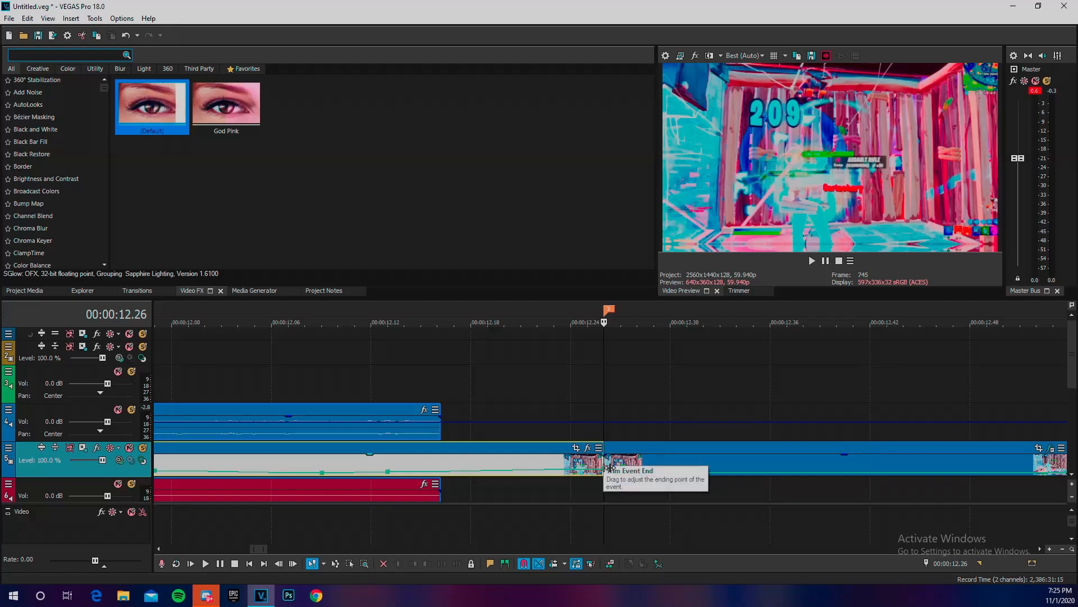
pyautogui.press('Left')
pyautogui.press('Left')
pyautogui.press('Left')
pyautogui.press('Left')
pyautogui.press('Left')
pyautogui.press('Left')
pyautogui.press('Left')
pyautogui.press('Left')
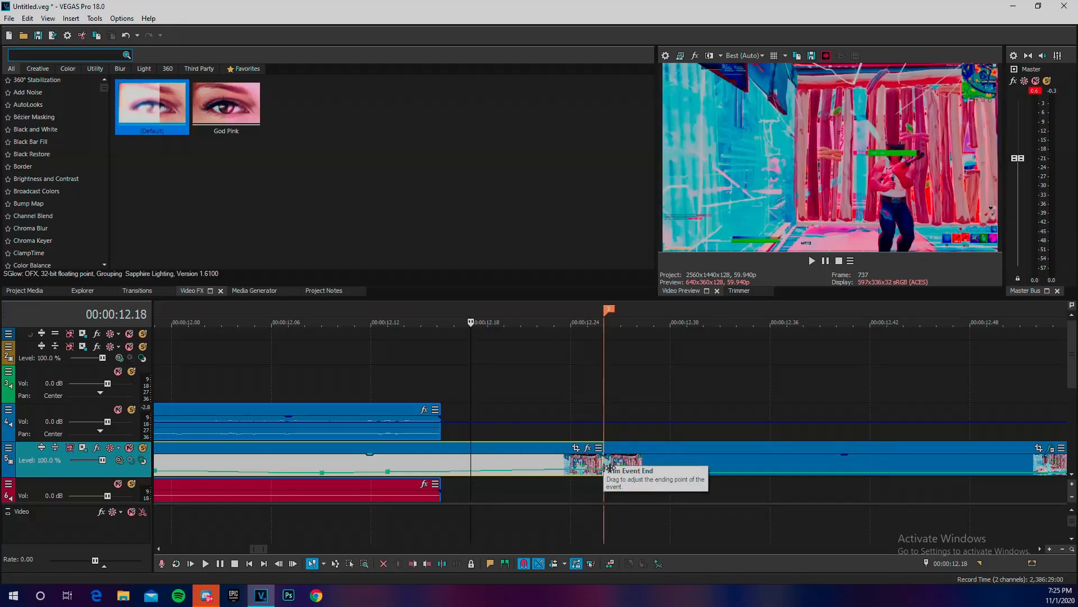
pyautogui.press('Left')
pyautogui.press('Left')
pyautogui.press('Left')
pyautogui.press('Left')
pyautogui.press('Left')
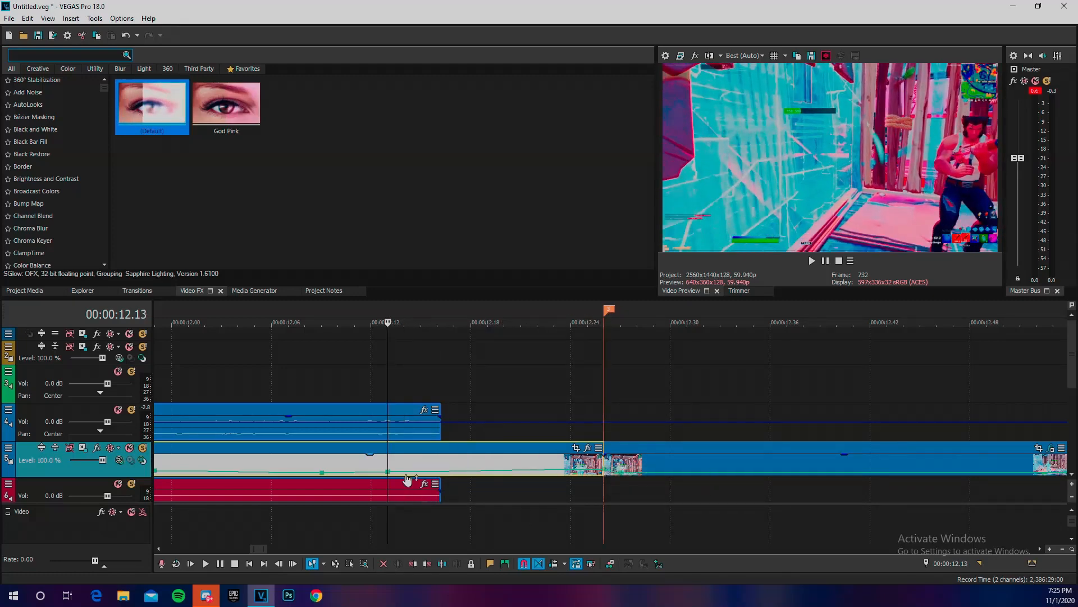
# Step: Check the velocity of the envelope point at 00:00:12.09 and place the playhead on the point at 00:00:11.59
pyautogui.scroll(-1, 339, 487)
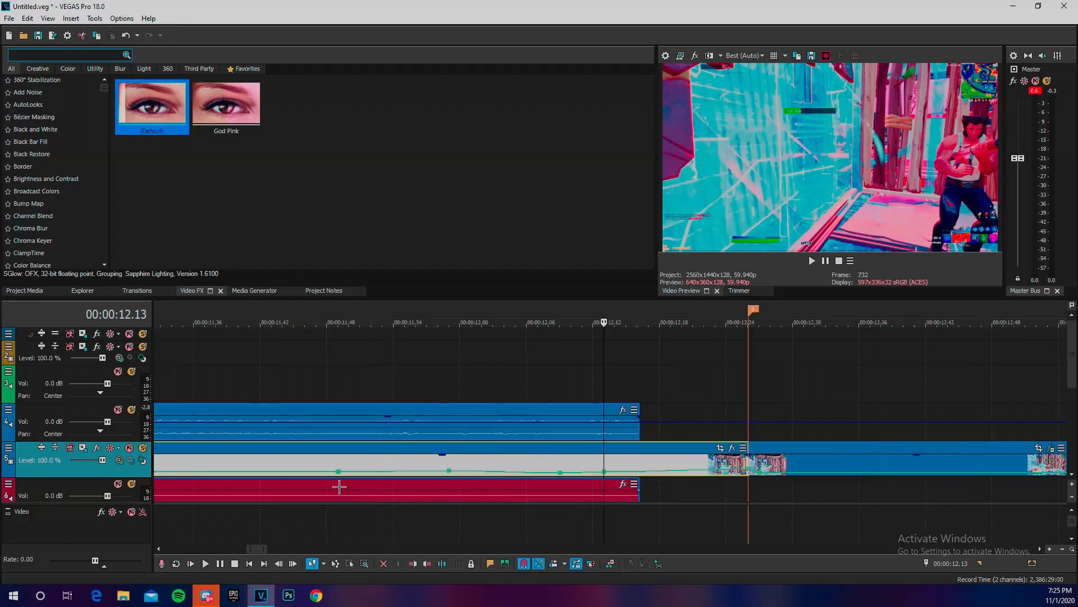
pyautogui.scroll(-1, 339, 486)
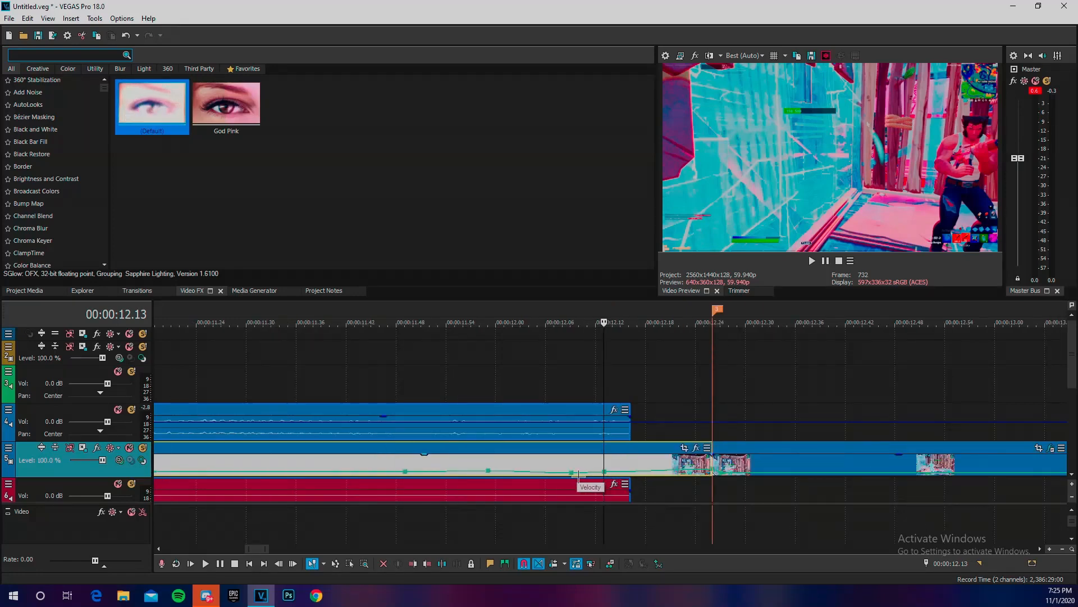
pyautogui.moveTo(574, 474)
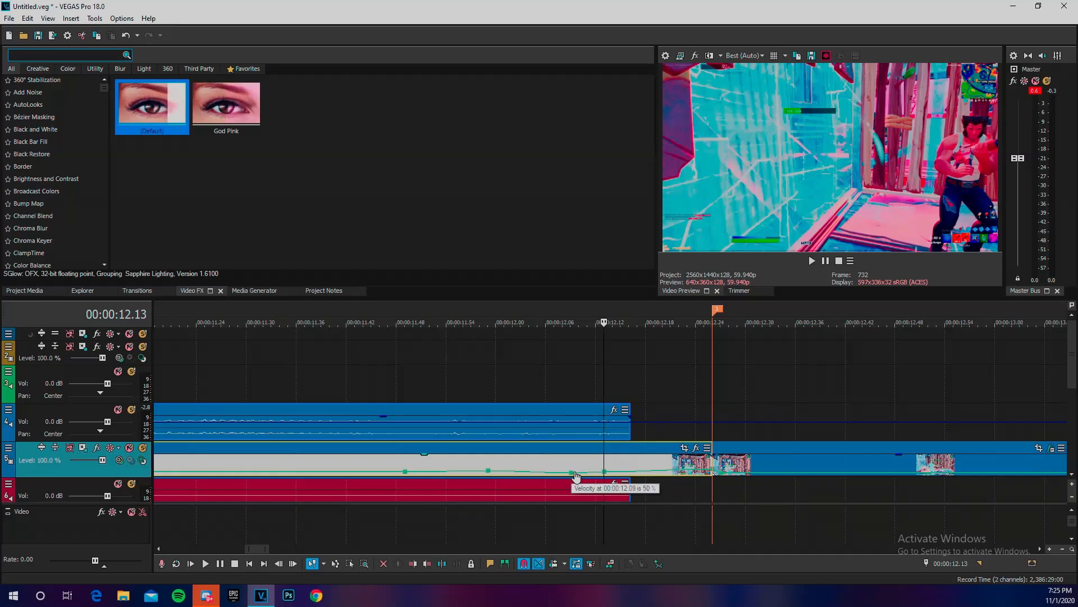
pyautogui.moveTo(604, 468); pyautogui.dragTo(580, 473)
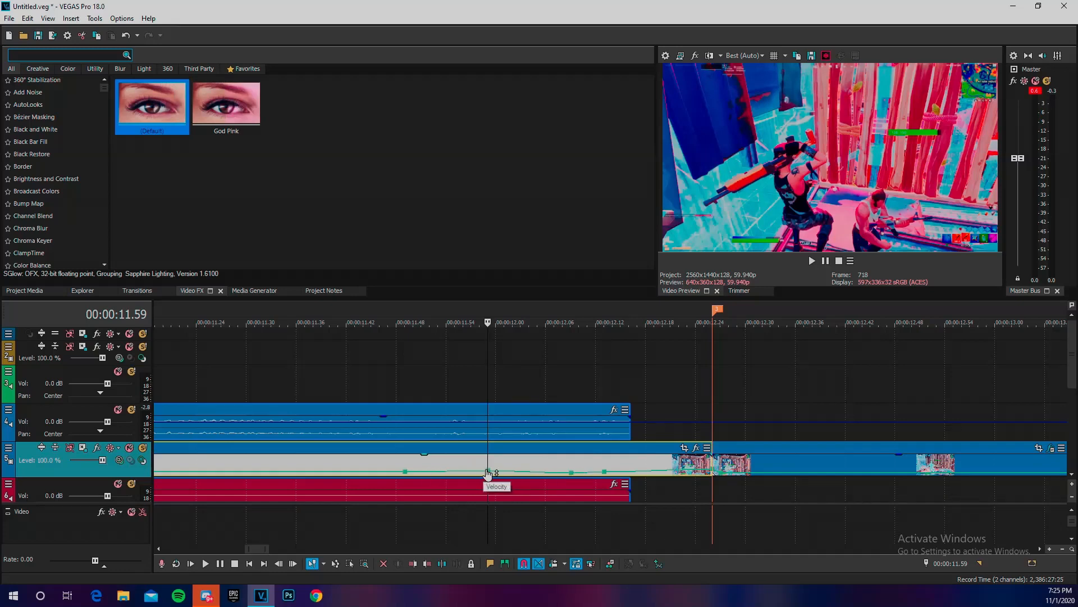
# Step: Step back ten frames from 00:00:11.59 to the first clip's velocity point at 00:00:11.49
pyautogui.press('Left')
pyautogui.press('Left')
pyautogui.press('Left')
pyautogui.press('Left')
pyautogui.press('Left')
pyautogui.press('Left')
pyautogui.press('Left')
pyautogui.press('Left')
pyautogui.press('Left')
pyautogui.press('Left')
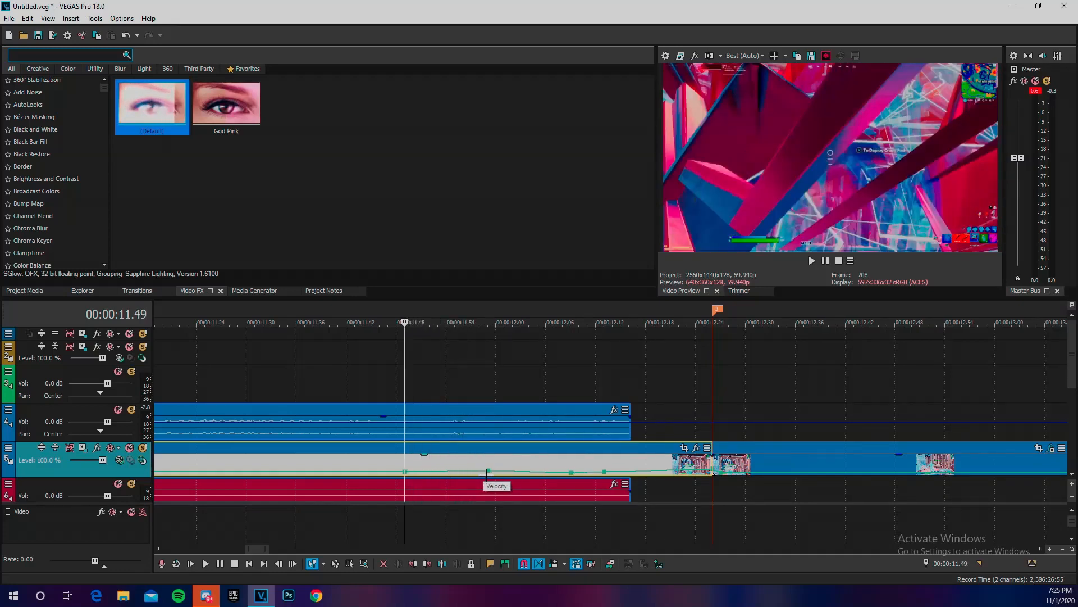
# Step: Check the velocity value of the envelope point at 00:00:11.59 and the velocity options of the point at 00:00:12.09
pyautogui.rightClick(491, 474)
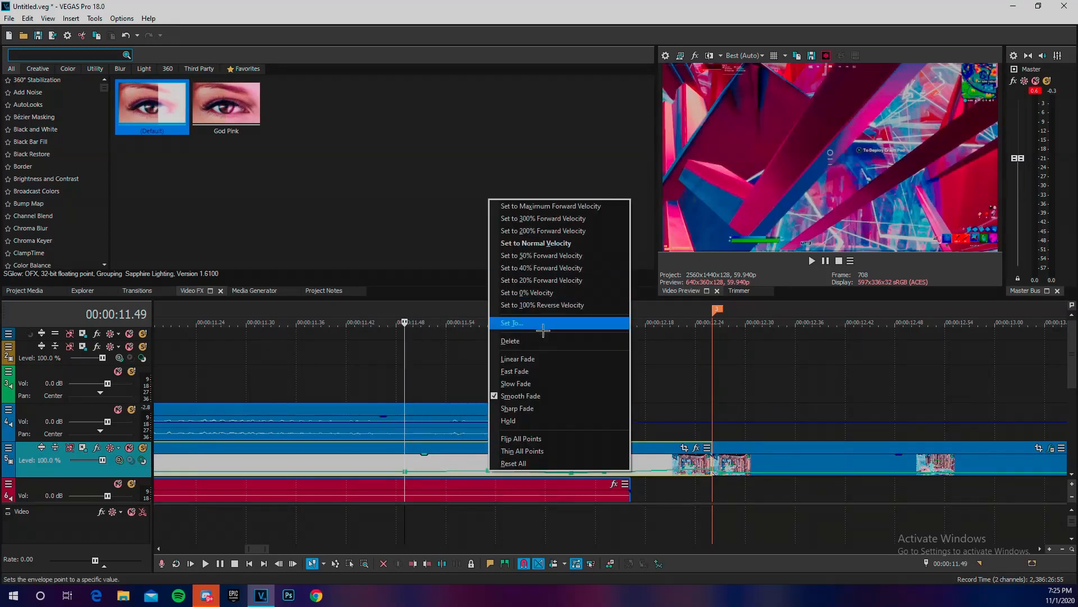
pyautogui.click(538, 323)
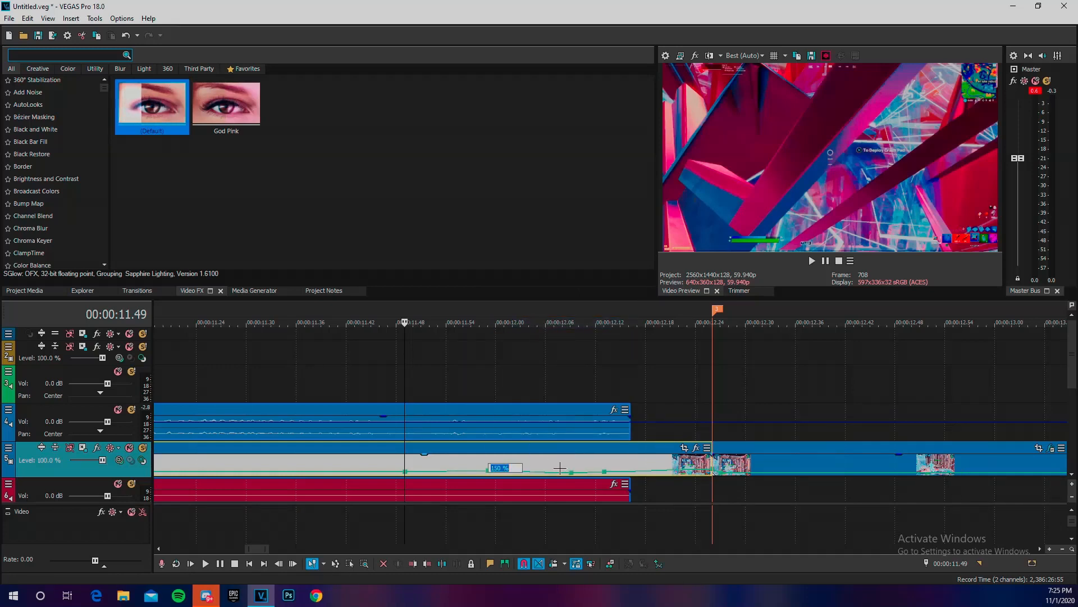
pyautogui.click(560, 467)
pyautogui.rightClick(571, 472)
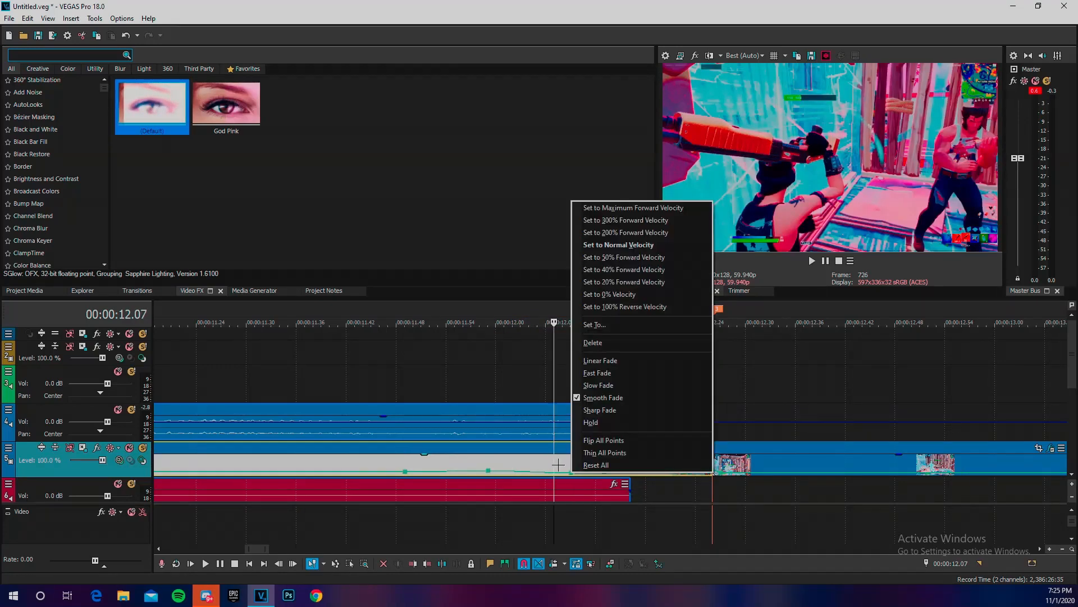
pyautogui.click(598, 475)
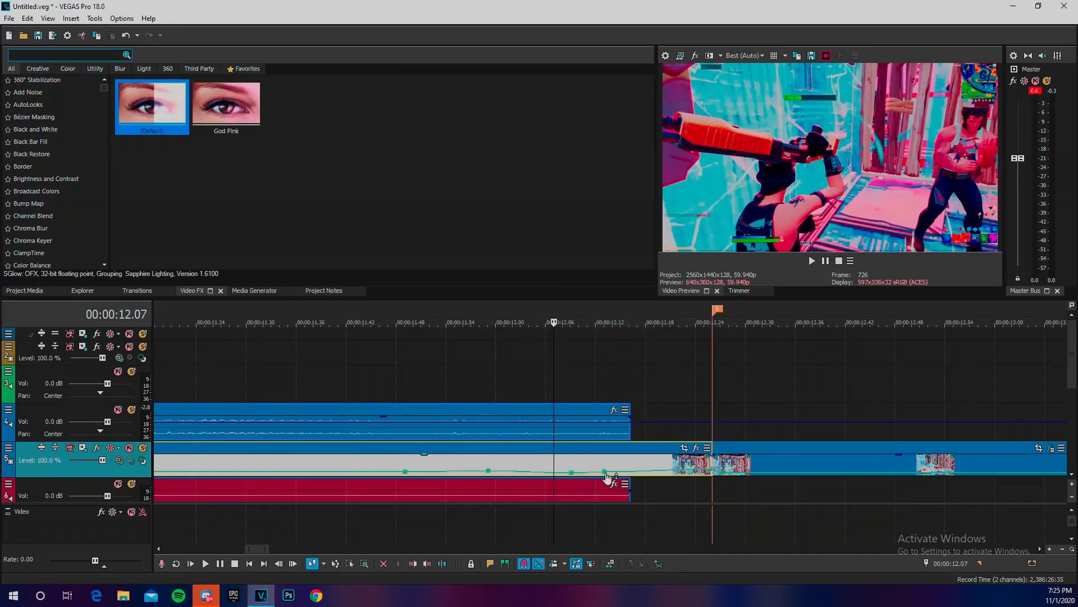
# Step: Inspect the velocity point at 00:00:12.27, just after the cut at the start of the second gameplay clip
pyautogui.click(720, 433)
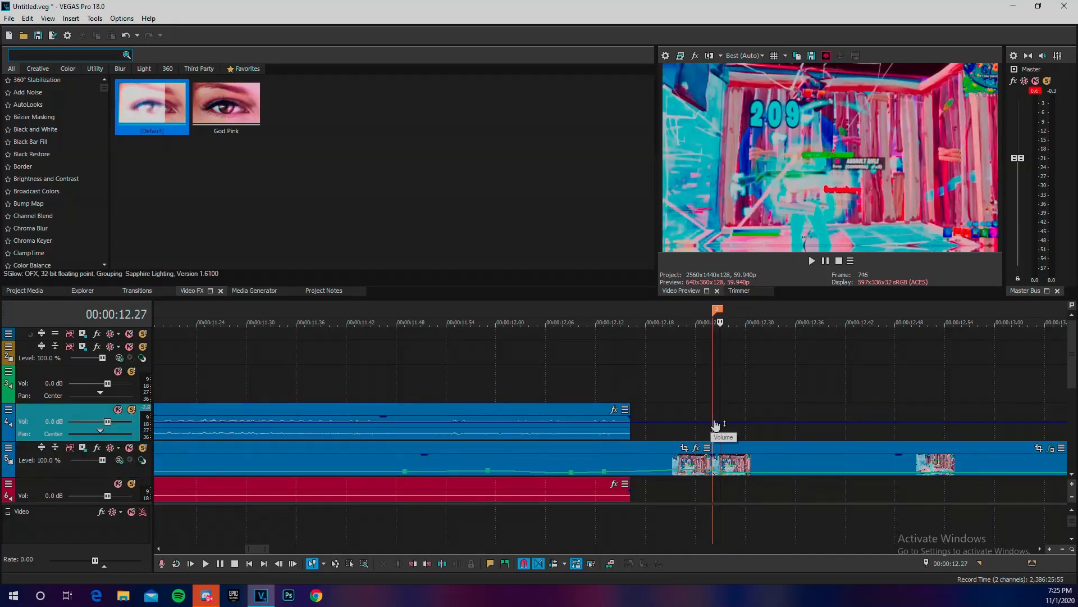
pyautogui.scroll(5, 741, 426)
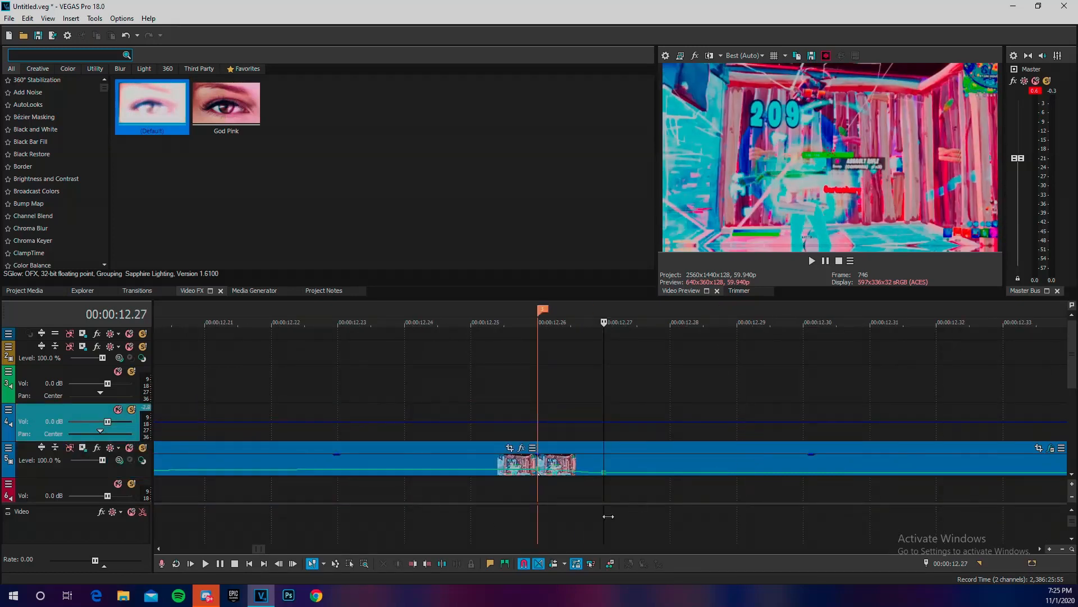
pyautogui.rightClick(607, 474)
pyautogui.click(674, 258)
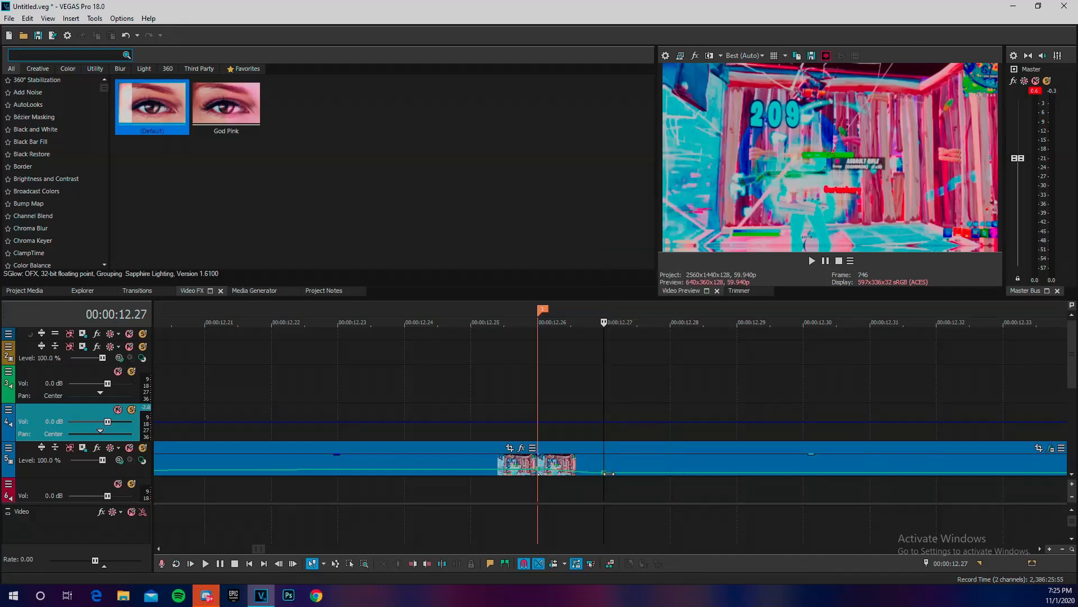
pyautogui.scroll(-4, 470, 426)
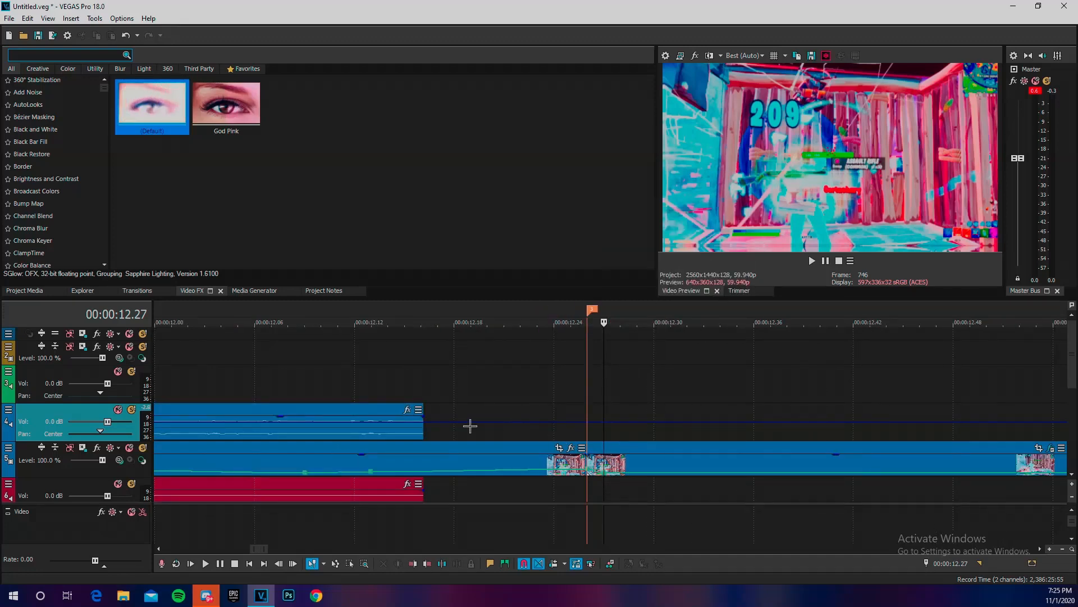
# Step: Play the velocity ramp across the cut into the second clip from 00:00:11.36, returning the playhead to 00:00:11.33
pyautogui.scroll(-3, 470, 425)
pyautogui.click(463, 389)
pyautogui.press('space')
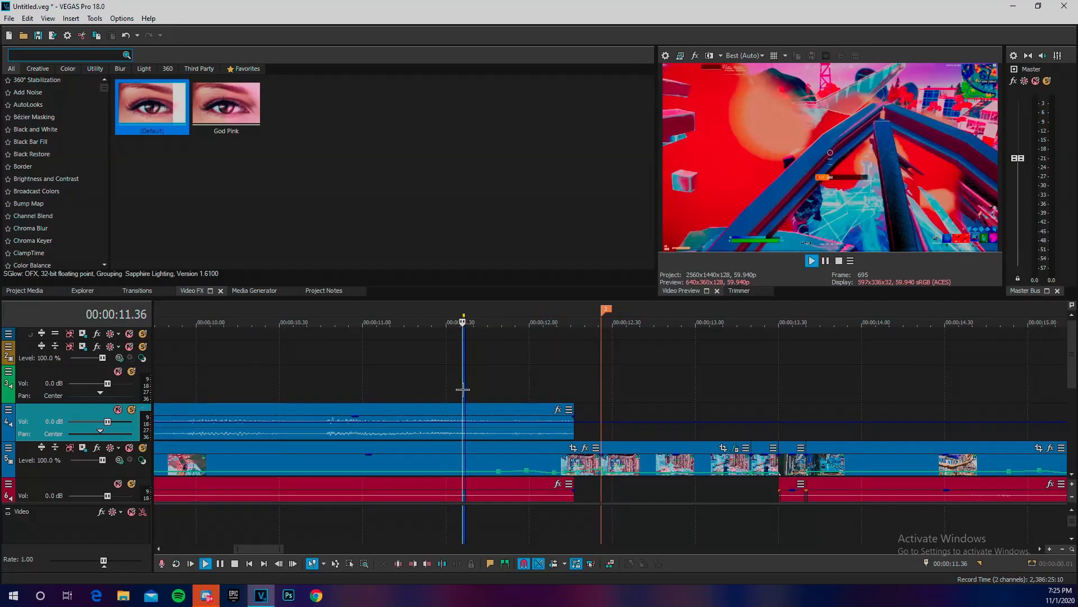
pyautogui.click(464, 388)
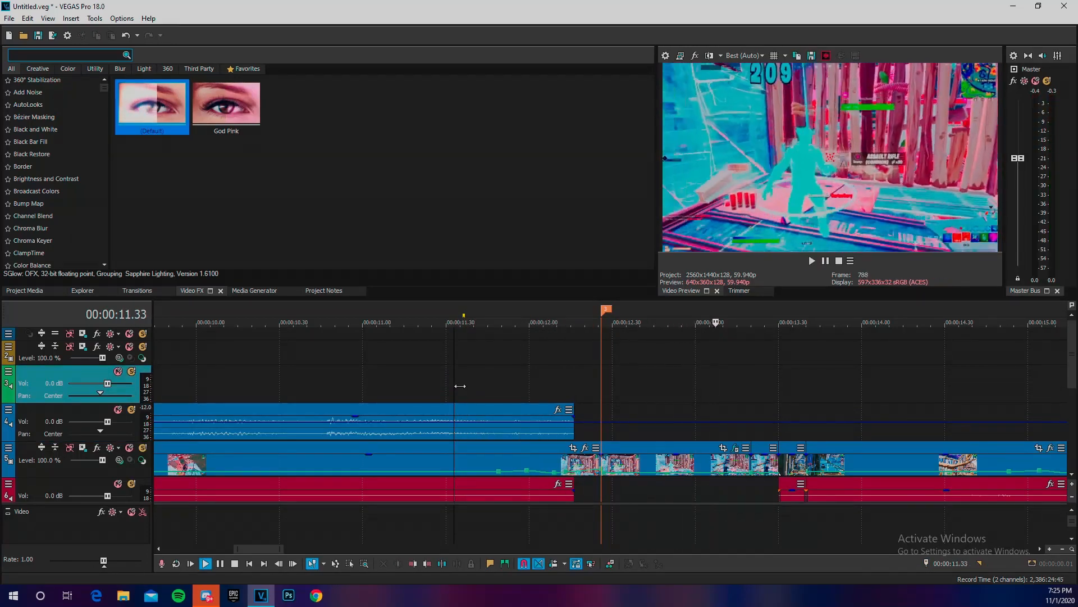
pyautogui.press('space')
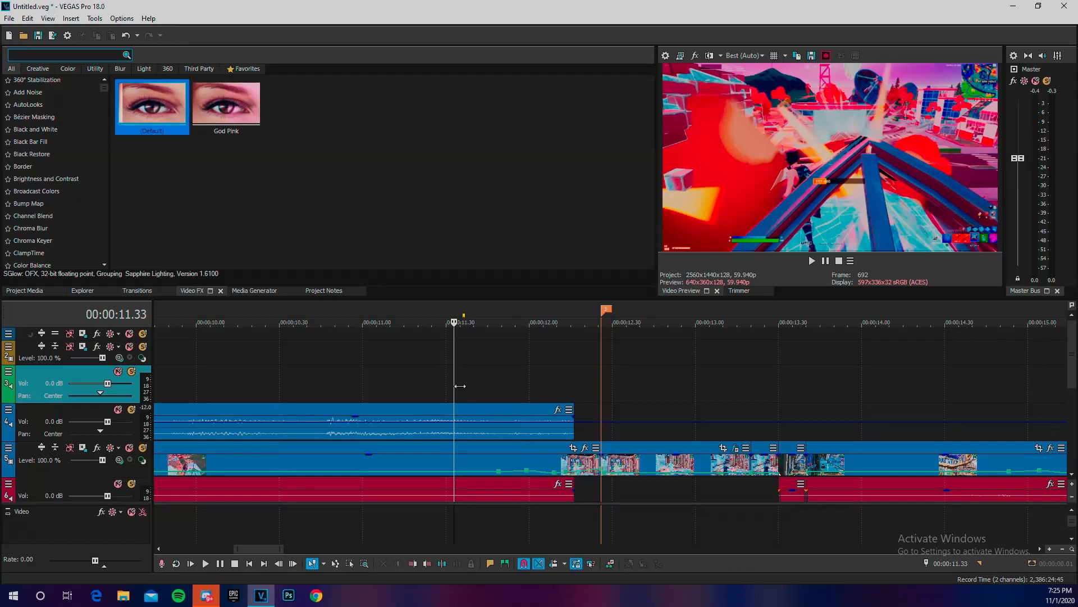
# Step: Open the second gameplay clip's event effects at 00:00:12.26 and review the X, Y, Z and Tilt Shake settings of the first S_Shake
pyautogui.click(600, 429)
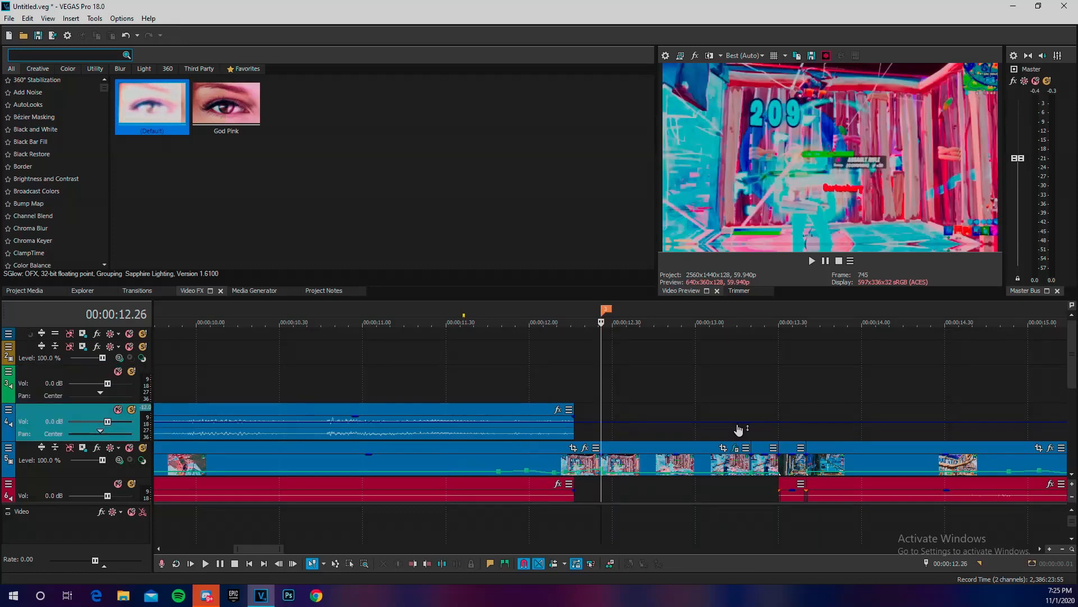
pyautogui.click(736, 448)
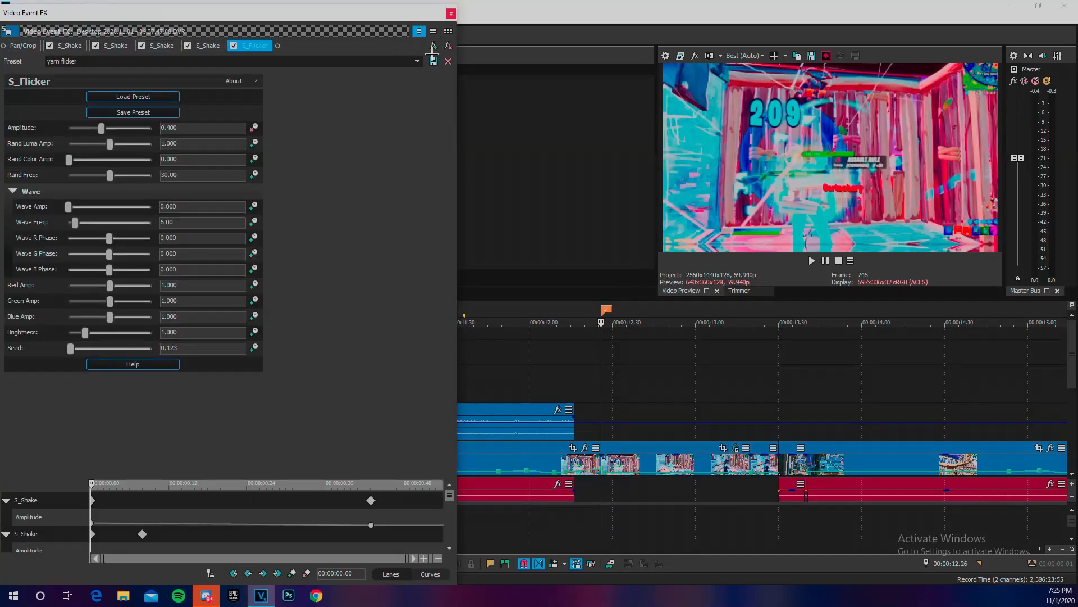
pyautogui.click(80, 45)
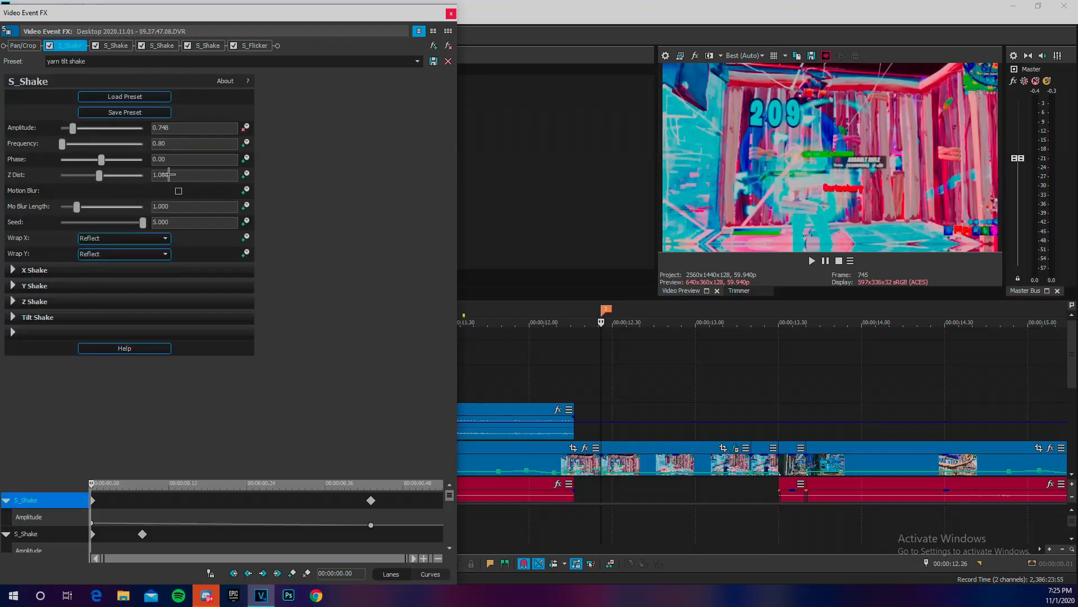
pyautogui.click(13, 270)
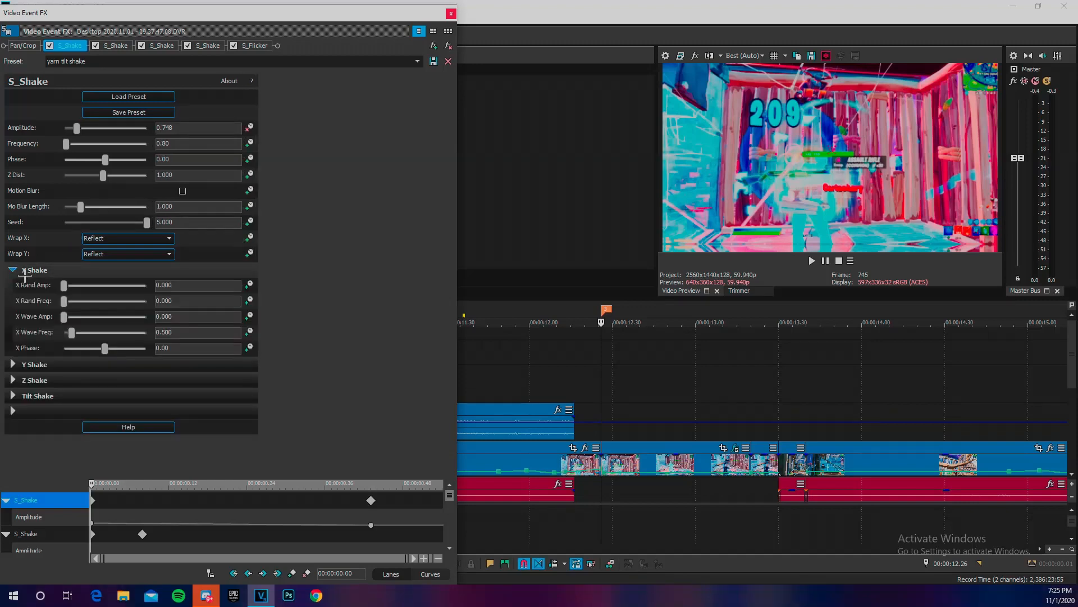
pyautogui.click(14, 365)
pyautogui.scroll(-1, 86, 357)
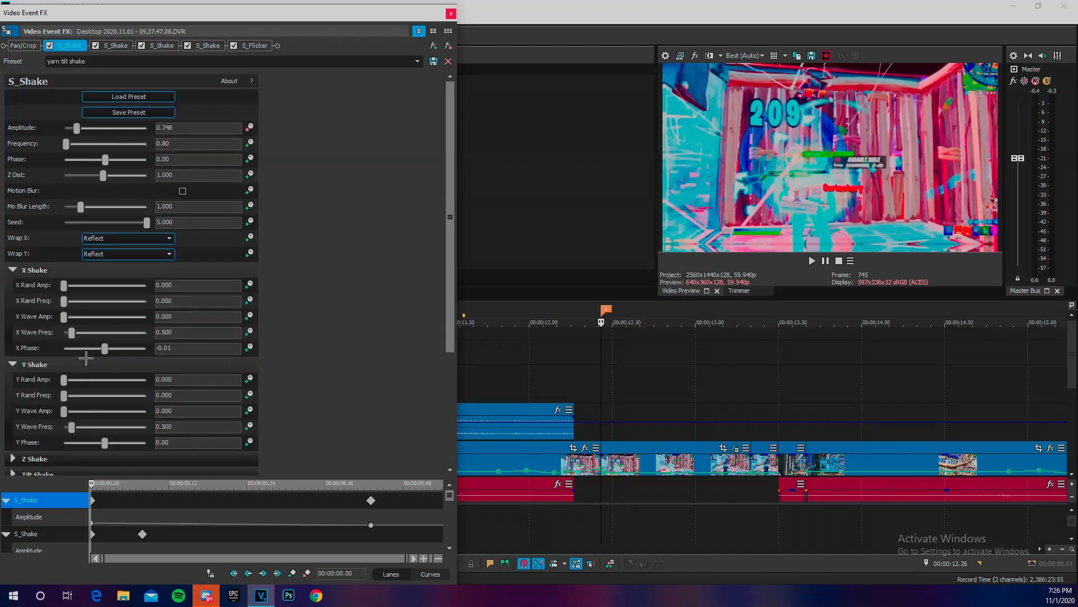
pyautogui.click(20, 460)
pyautogui.scroll(-3, 332, 397)
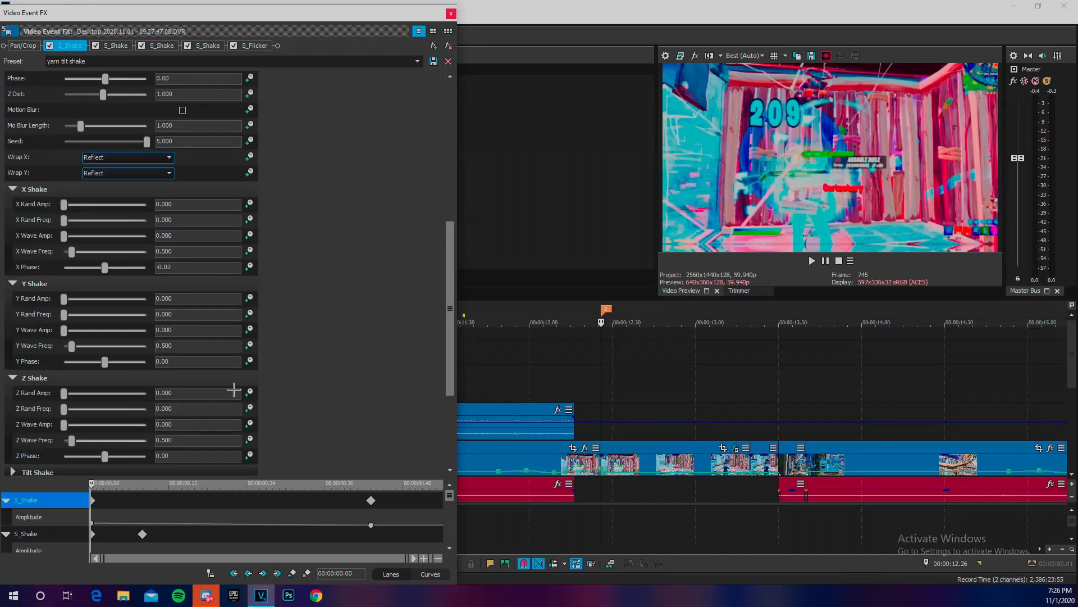
pyautogui.click(13, 472)
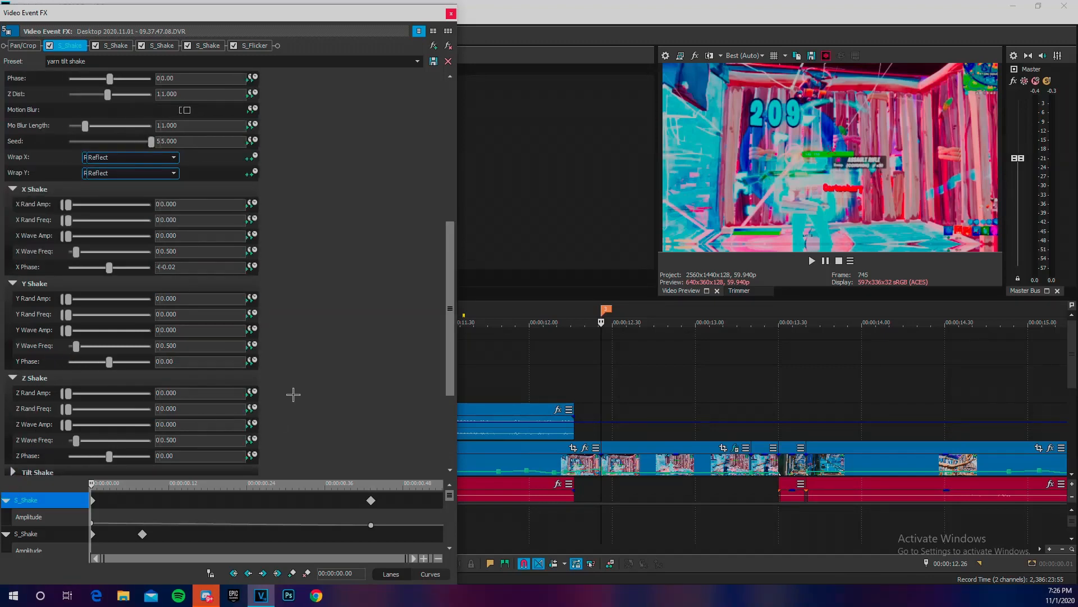
pyautogui.scroll(-4, 293, 367)
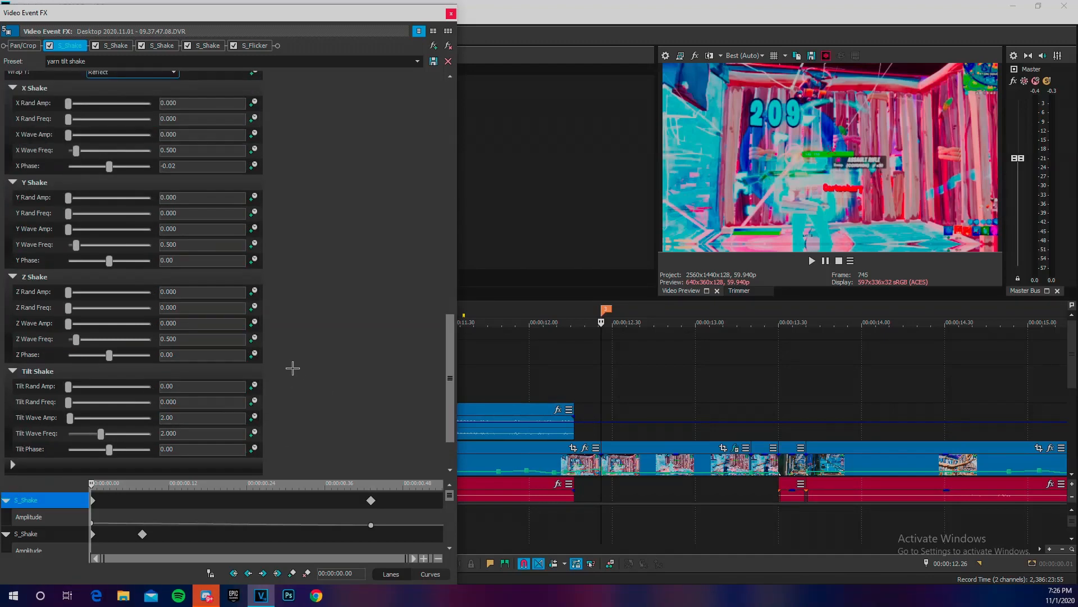
# Step: Review the X, Y, Z and Tilt Shake settings of the second S_Shake in the effect chain
pyautogui.click(121, 46)
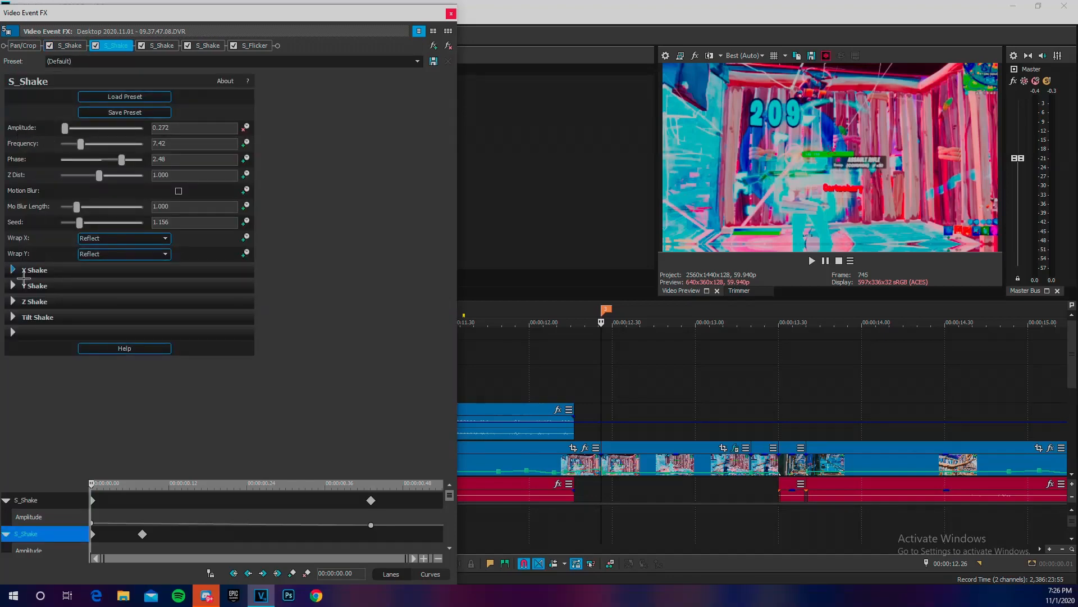
pyautogui.click(23, 274)
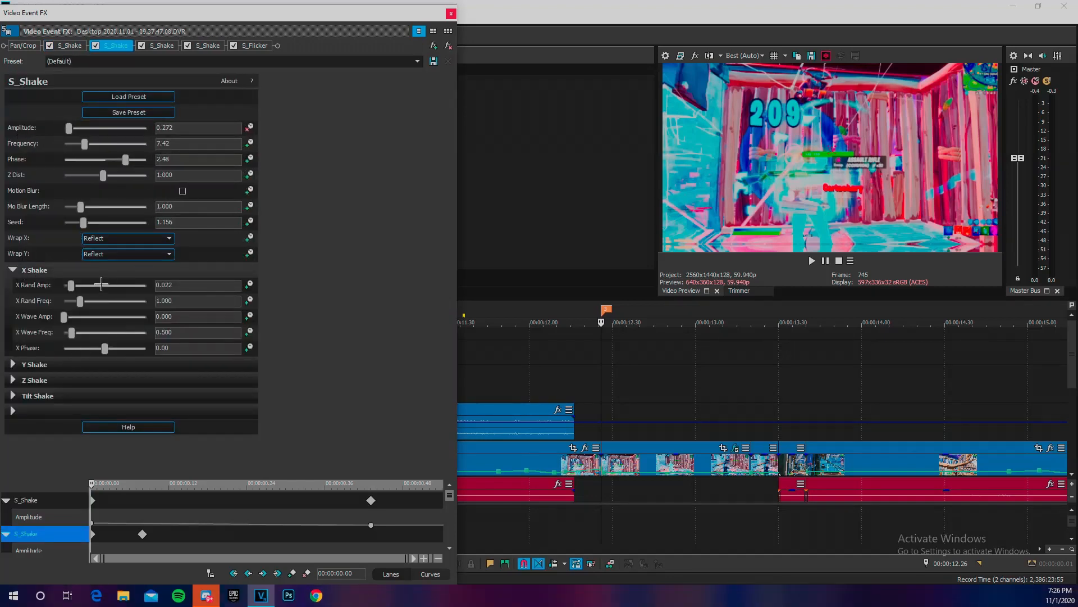
pyautogui.click(14, 366)
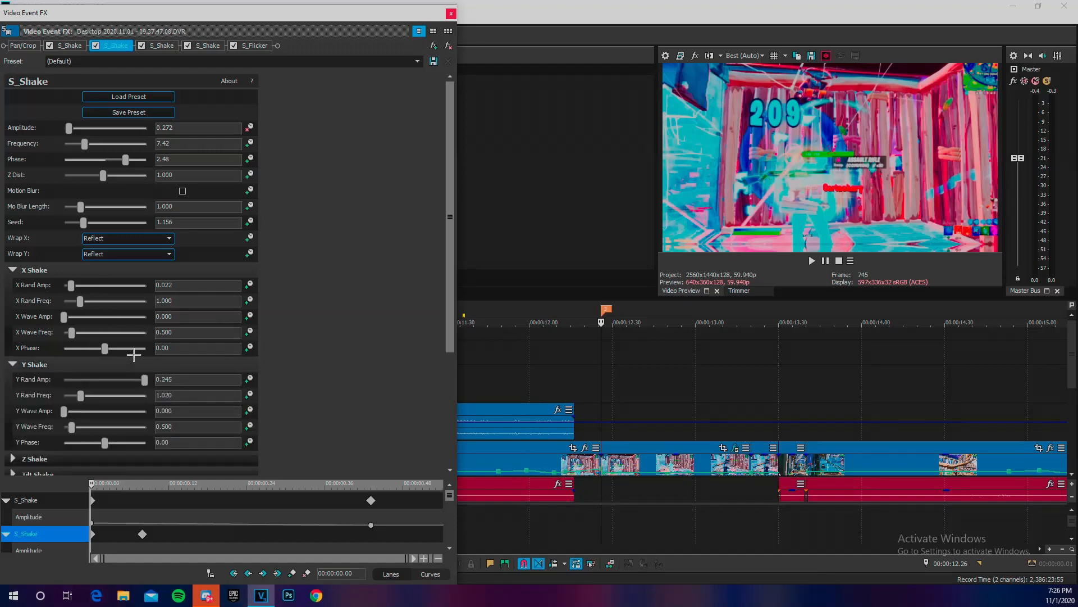
pyautogui.scroll(-1, 132, 355)
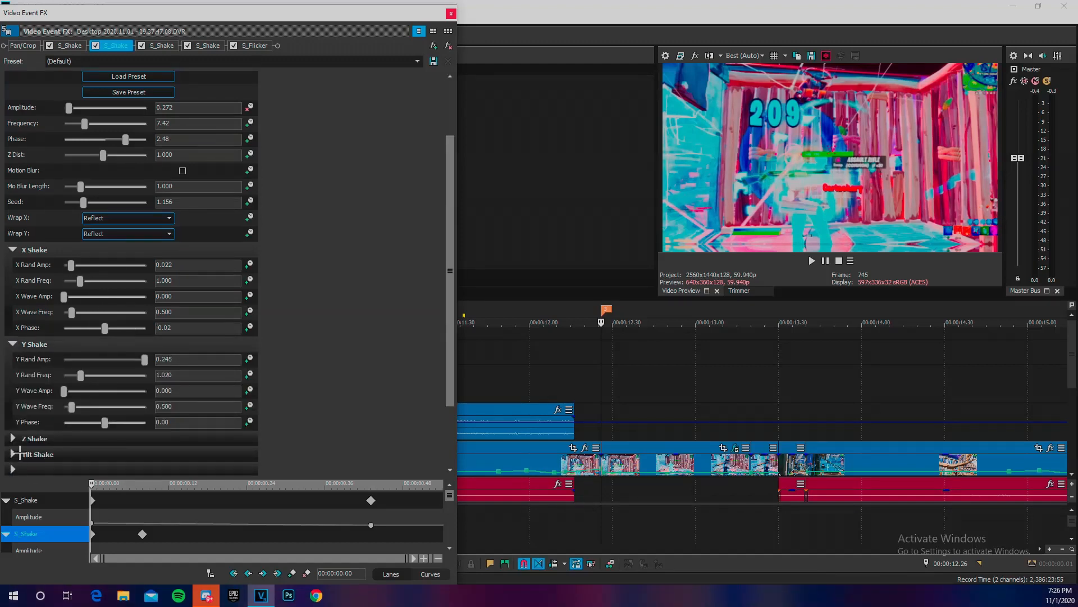
pyautogui.click(22, 442)
pyautogui.scroll(-2, 105, 399)
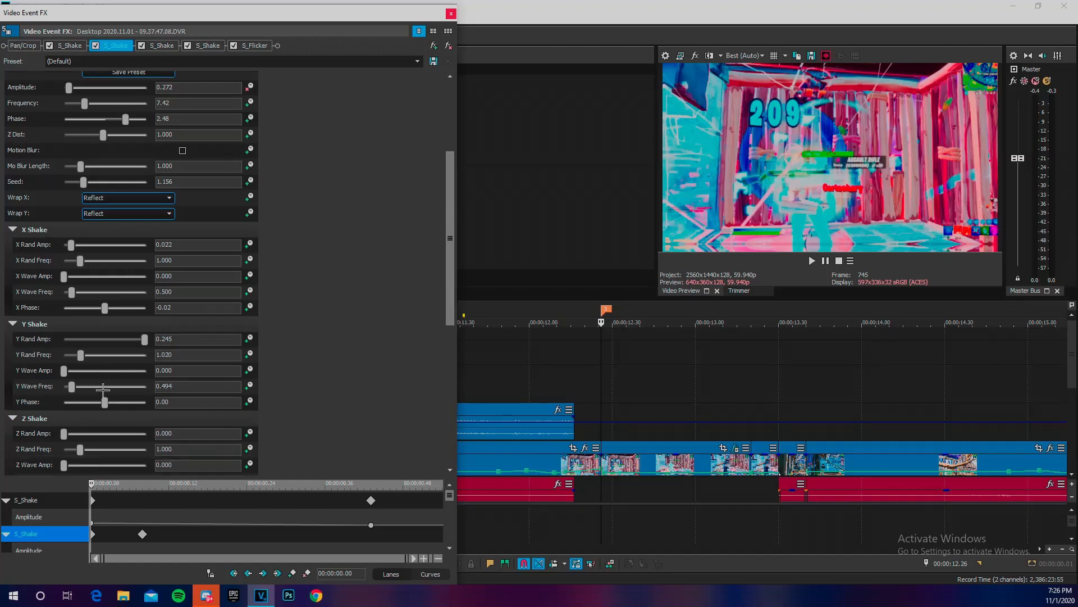
pyautogui.scroll(-3, 37, 441)
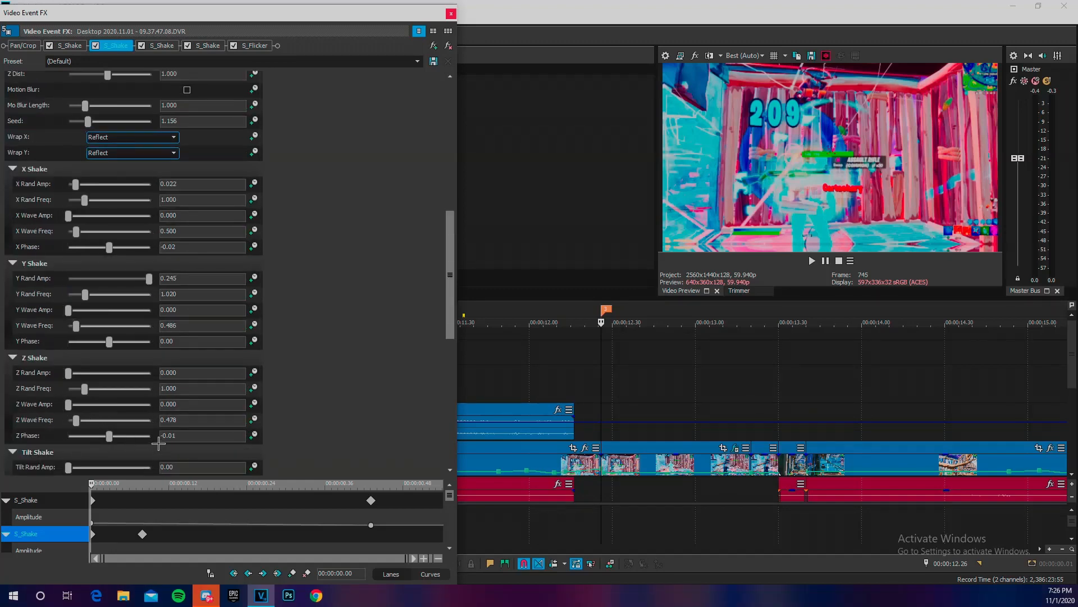
pyautogui.scroll(-5, 159, 444)
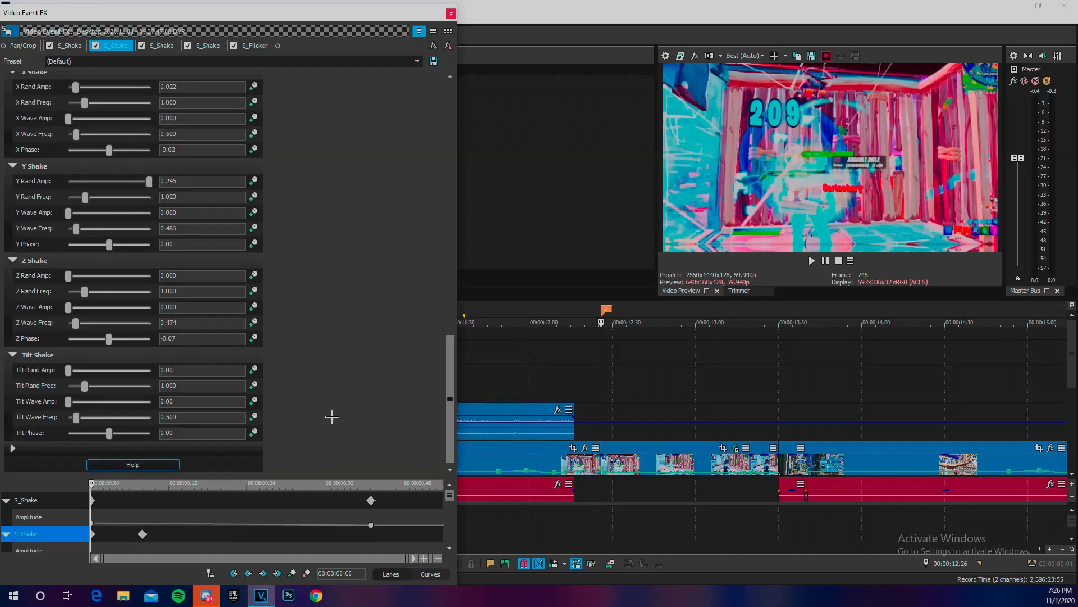
# Step: Review the X, Y, Z and Tilt Shake settings and the crop values of the third S_Shake in the effect chain
pyautogui.click(162, 46)
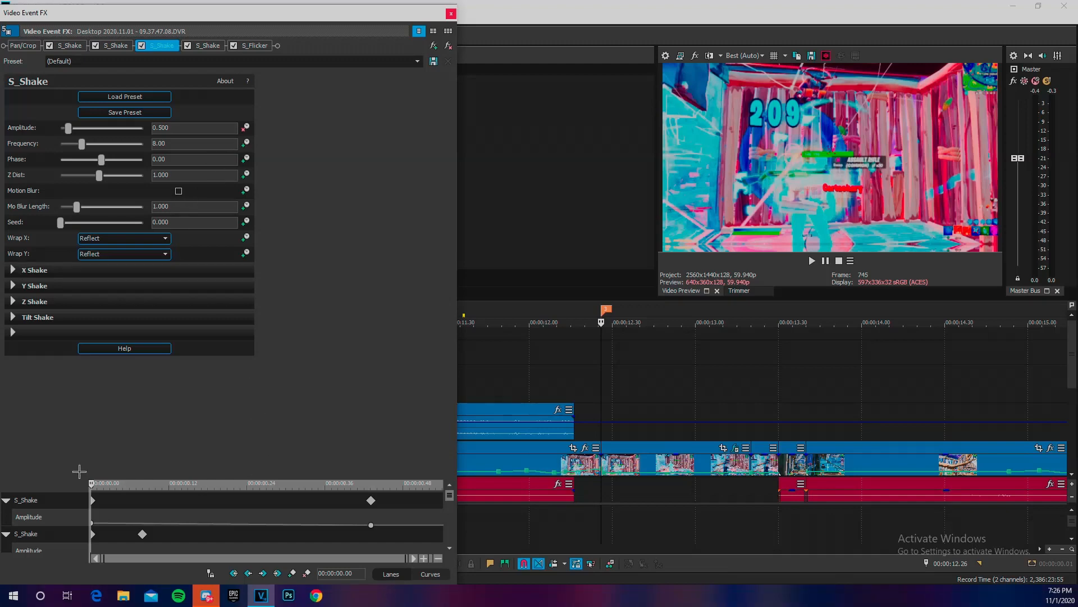
pyautogui.click(20, 275)
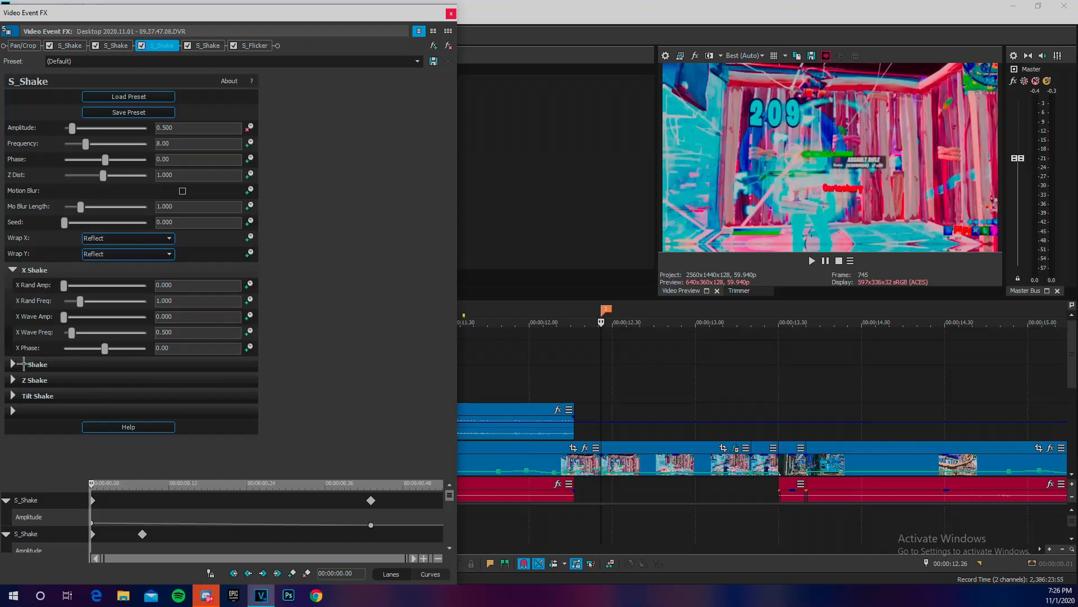
pyautogui.click(24, 364)
pyautogui.scroll(-1, 31, 337)
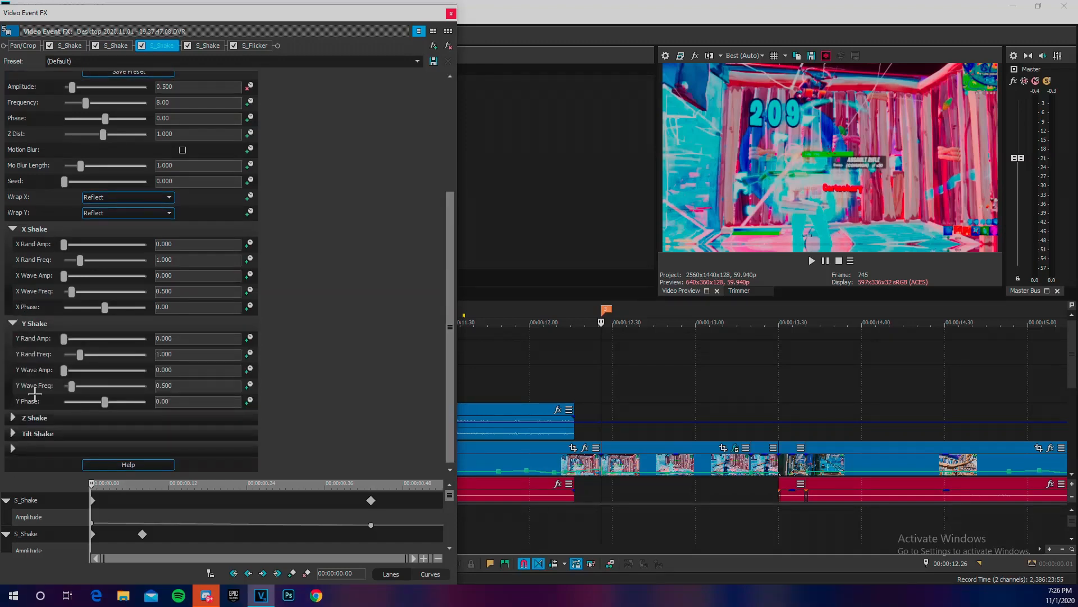
pyautogui.click(23, 421)
pyautogui.scroll(-2, 29, 365)
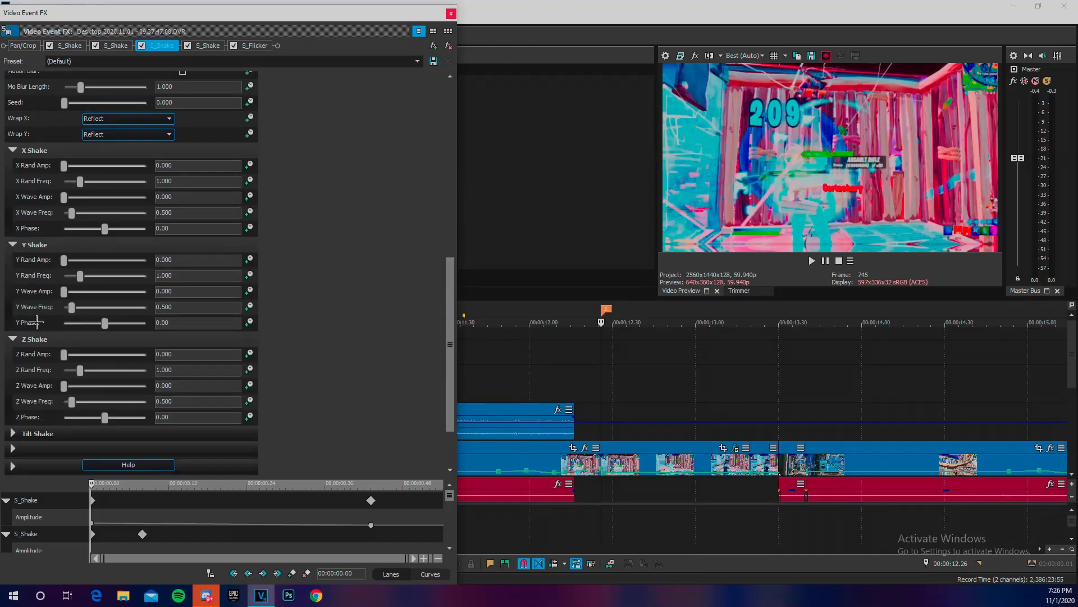
pyautogui.click(24, 438)
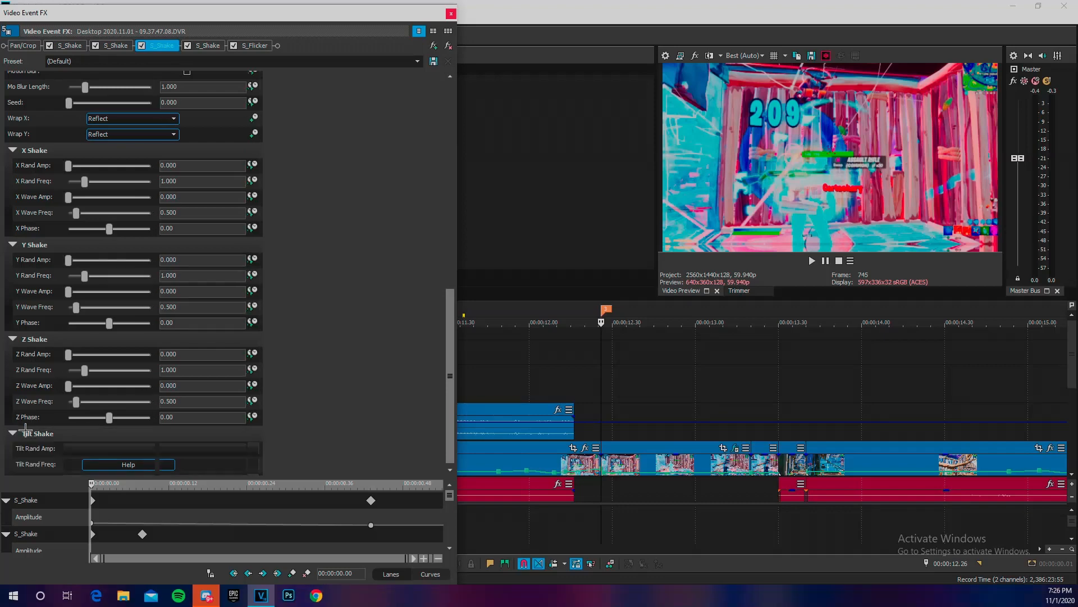
pyautogui.scroll(-2, 31, 365)
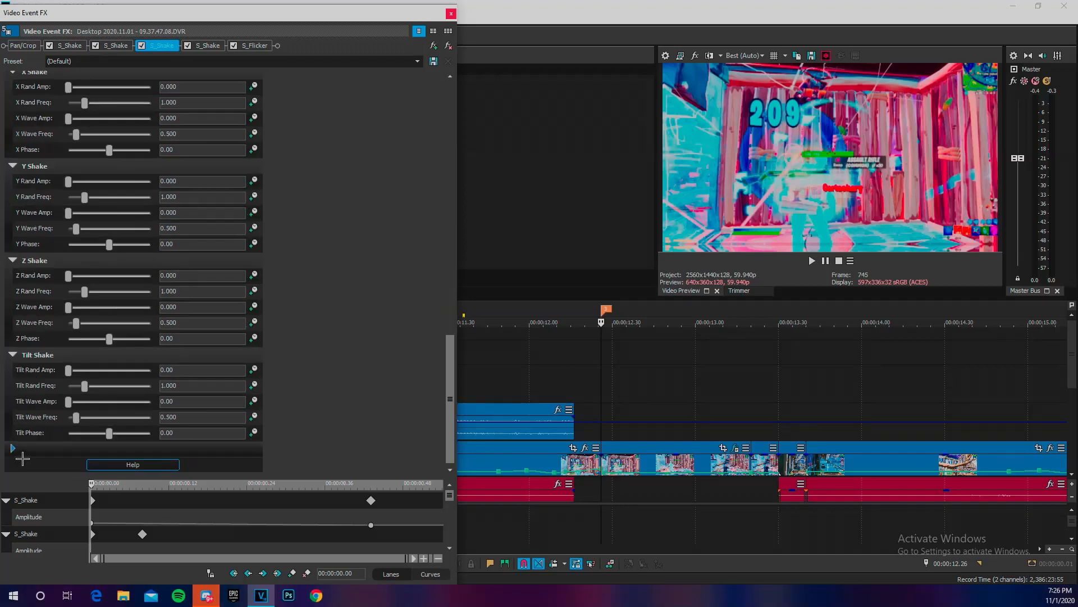
pyautogui.click(23, 450)
pyautogui.scroll(-2, 25, 396)
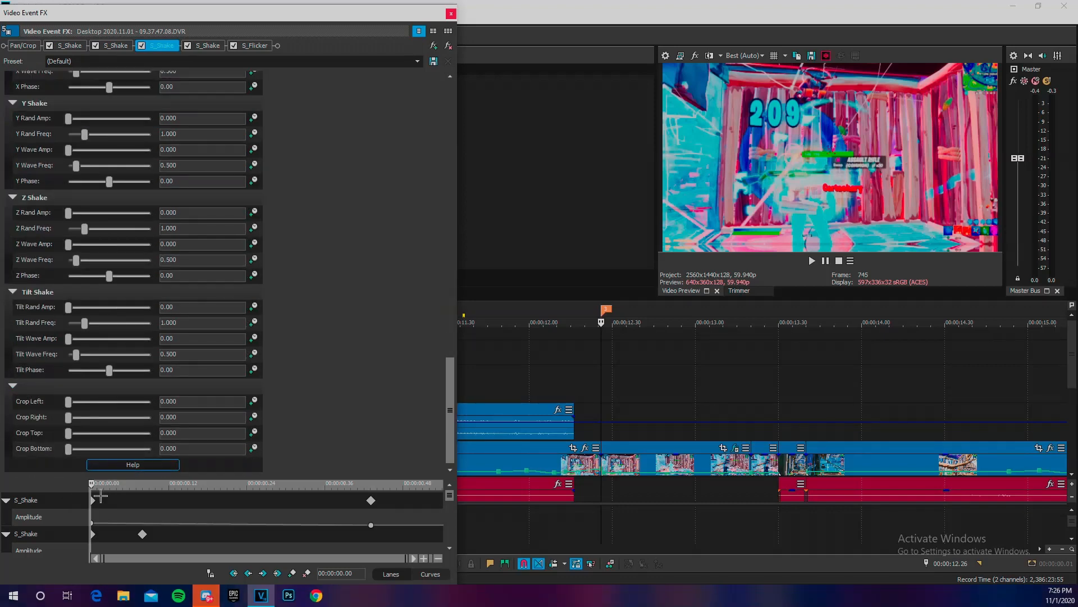
pyautogui.scroll(4, 231, 165)
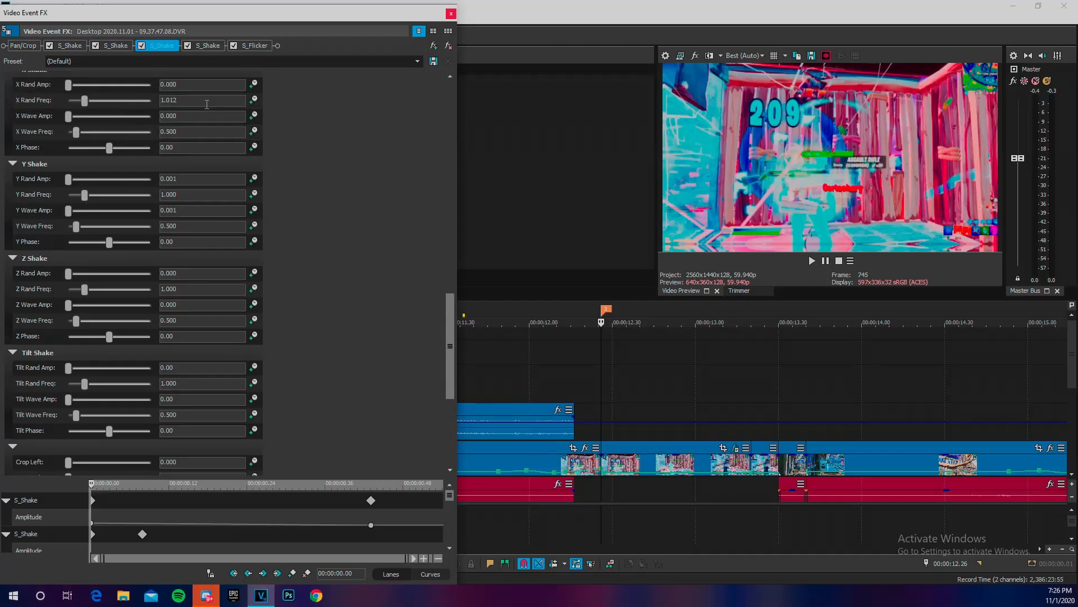
# Step: Review the X, Y, Z and Tilt Shake settings and the crop values of the fourth S_Shake in the effect chain
pyautogui.click(208, 45)
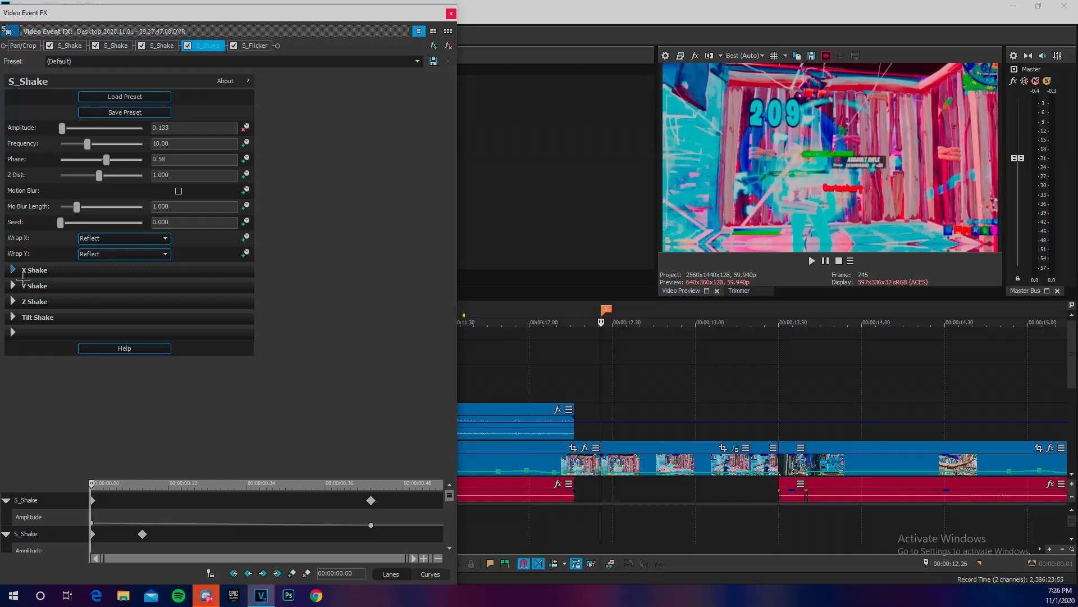
pyautogui.click(23, 271)
pyautogui.click(13, 364)
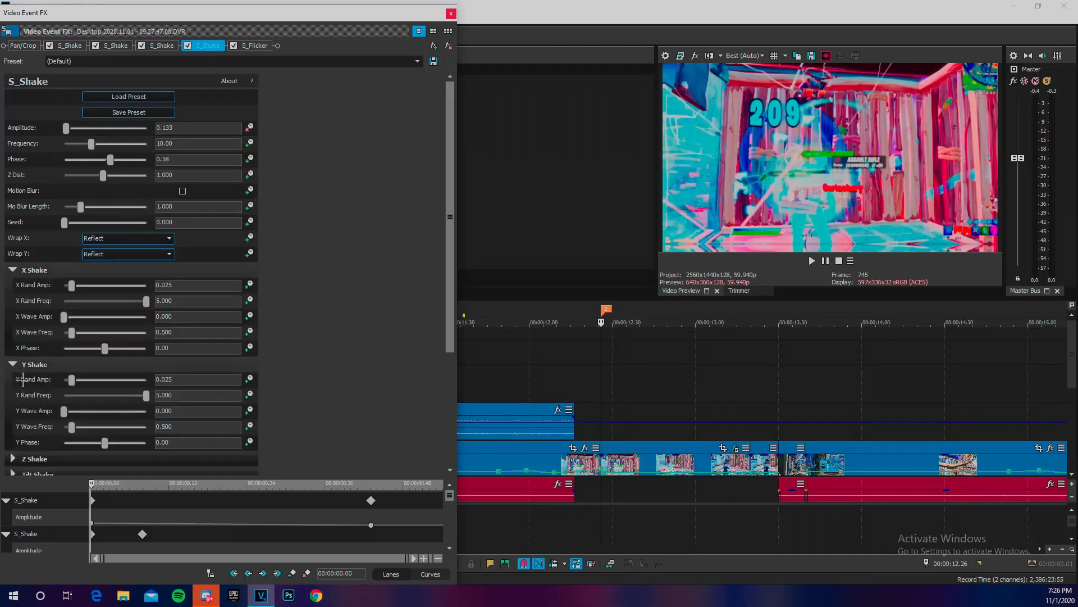
pyautogui.scroll(-1, 123, 285)
pyautogui.scroll(-2, 327, 250)
pyautogui.scroll(-1, 337, 251)
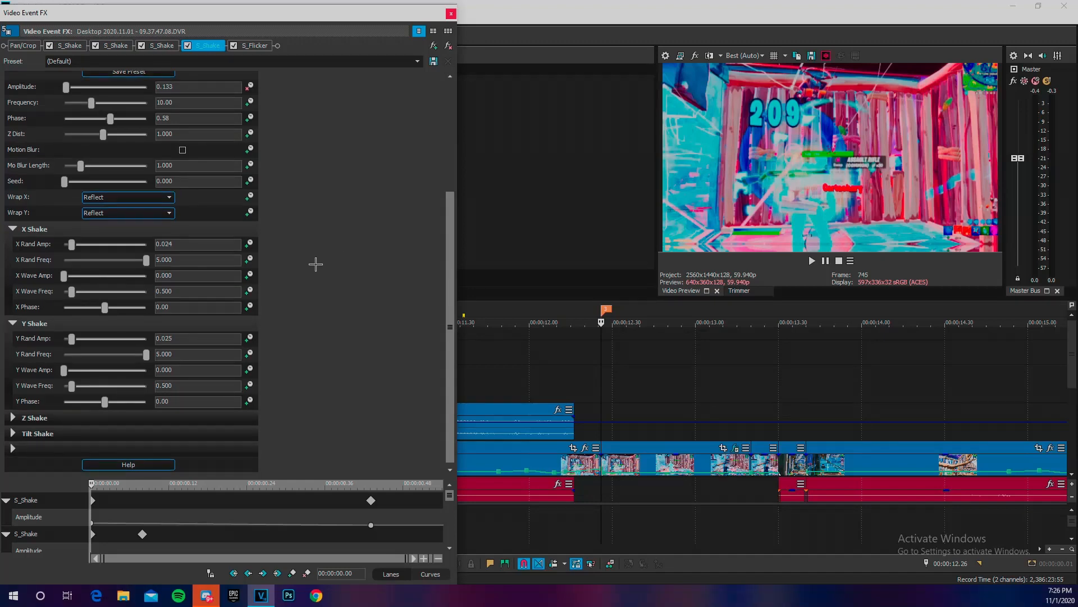
pyautogui.click(33, 418)
pyautogui.scroll(-4, 367, 367)
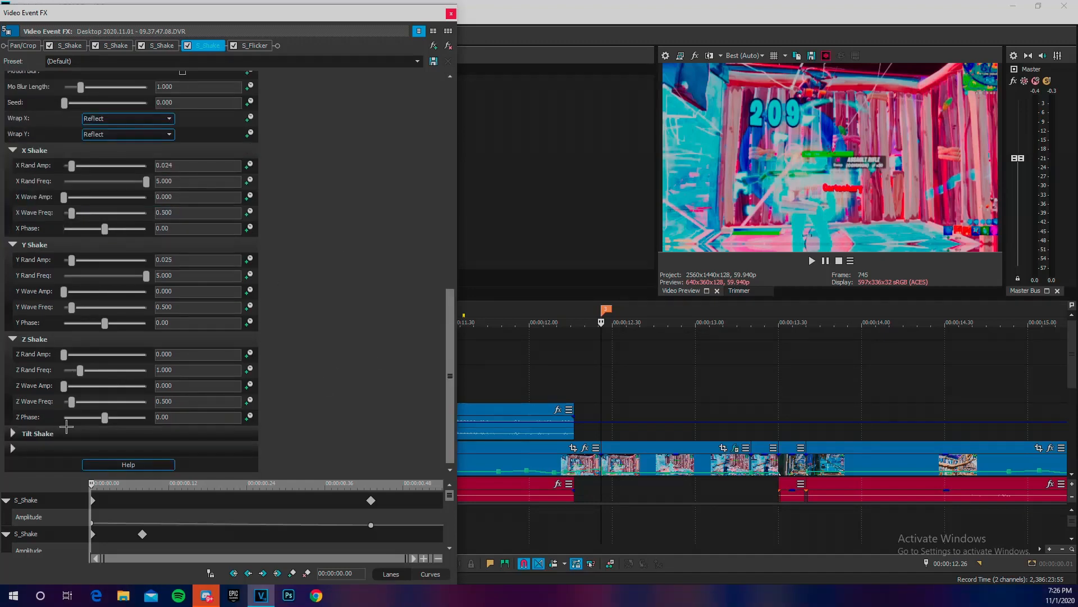
pyautogui.click(22, 435)
pyautogui.scroll(-4, 371, 359)
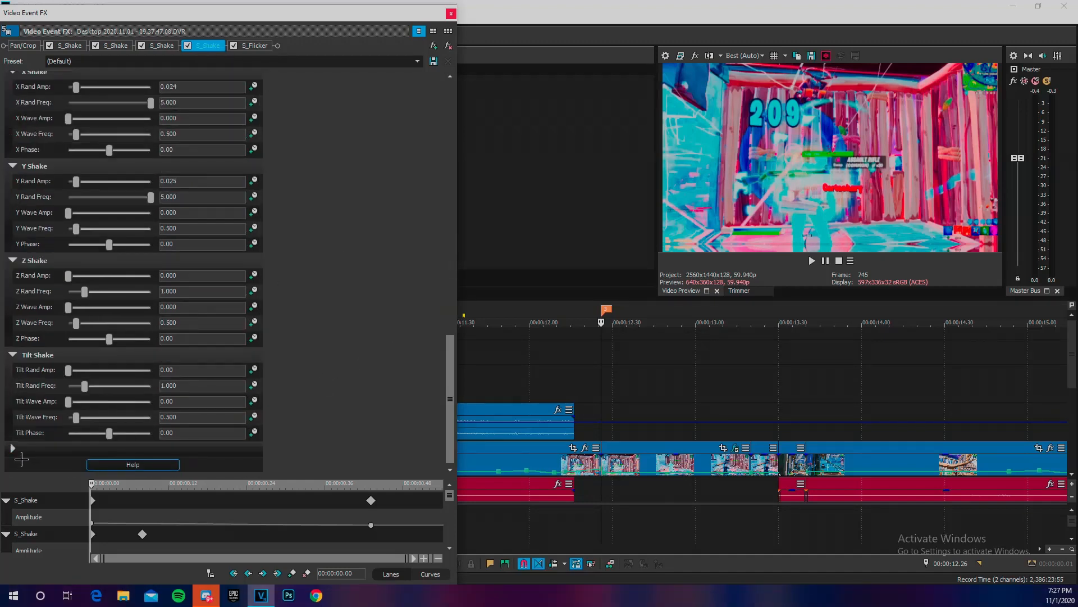
pyautogui.click(20, 449)
pyautogui.scroll(-3, 351, 376)
# Step: Review the S_Flicker settings and the first S_Shake's main values and starting keyframe, closing the clip's event effects
pyautogui.click(255, 45)
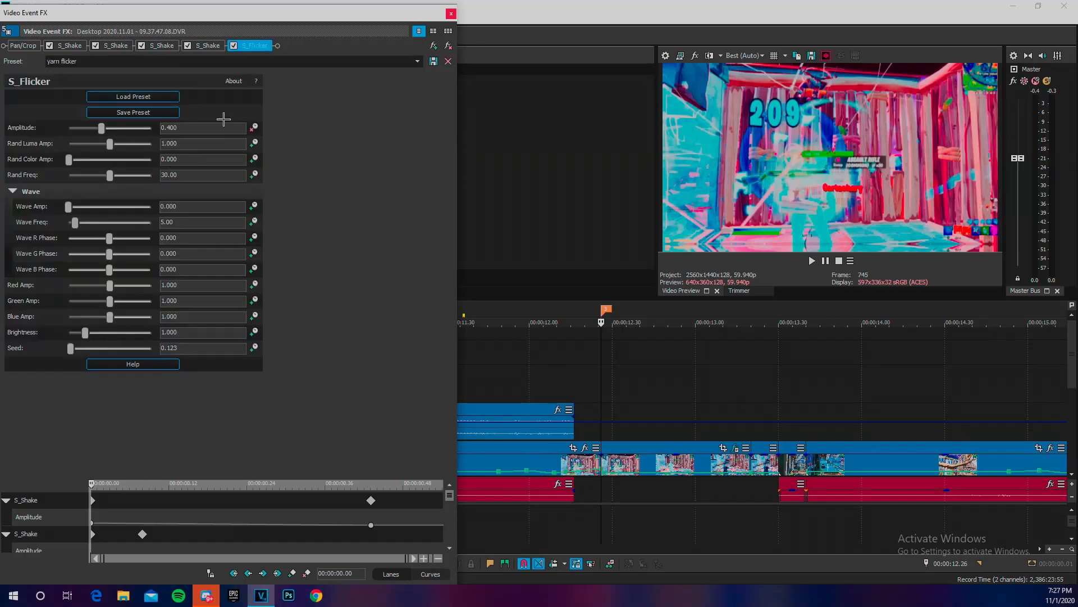
pyautogui.click(68, 45)
pyautogui.moveTo(101, 490)
pyautogui.mouseDown()
pyautogui.moveTo(145, 498)
pyautogui.moveTo(93, 494)
pyautogui.mouseUp()
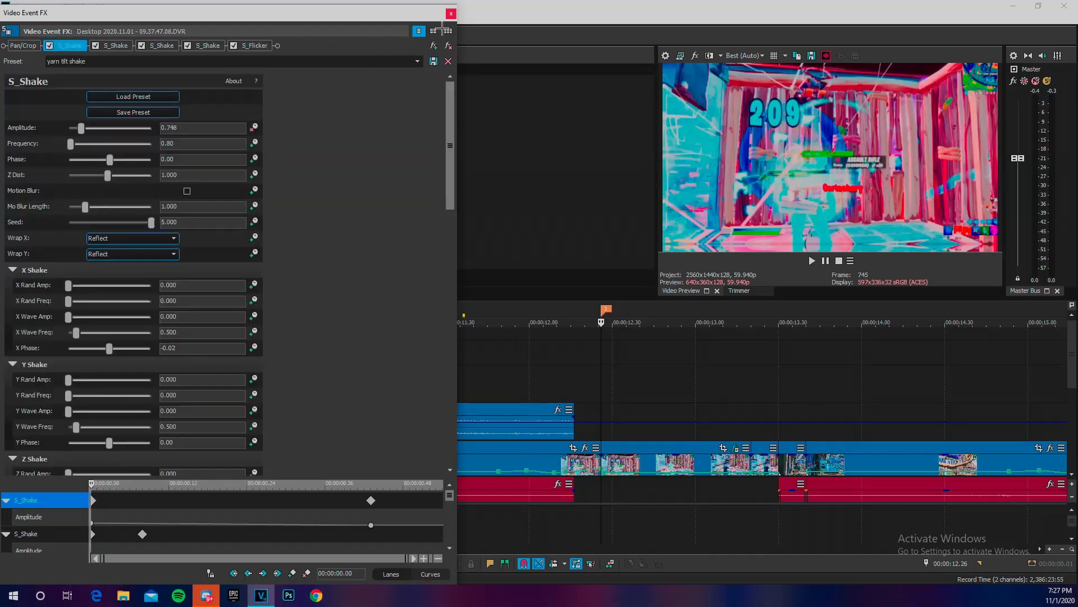
pyautogui.click(451, 13)
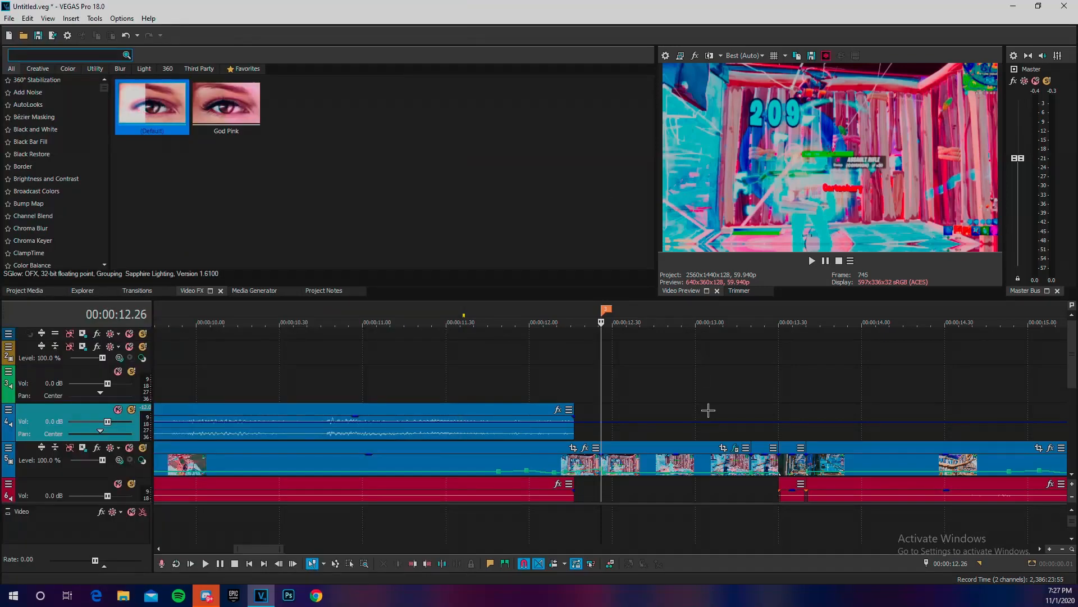
# Step: Play the cut into the second gameplay clip repeatedly from 00:00:11.54 to show the combined shake and flicker
pyautogui.click(521, 368)
pyautogui.press('space')
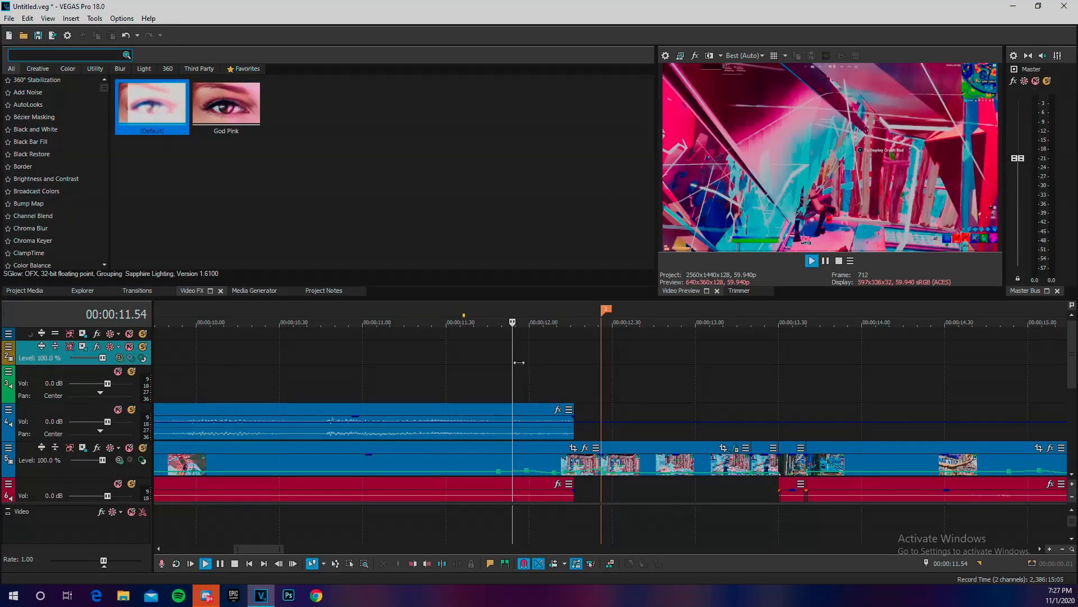
pyautogui.press('space')
pyautogui.press('space')
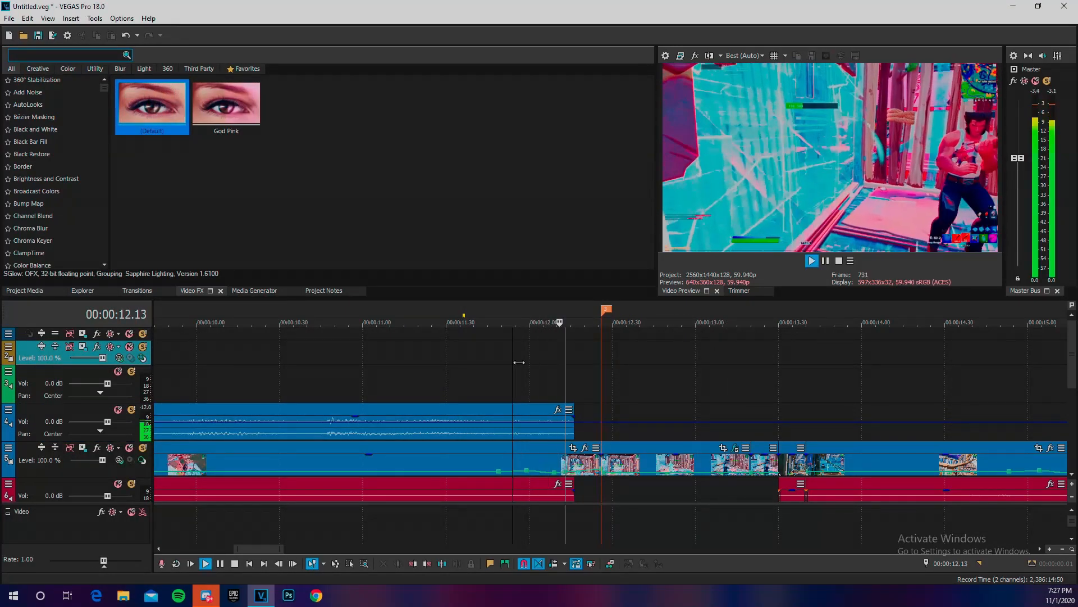
pyautogui.press('space')
pyautogui.press('space')
pyautogui.press('space')
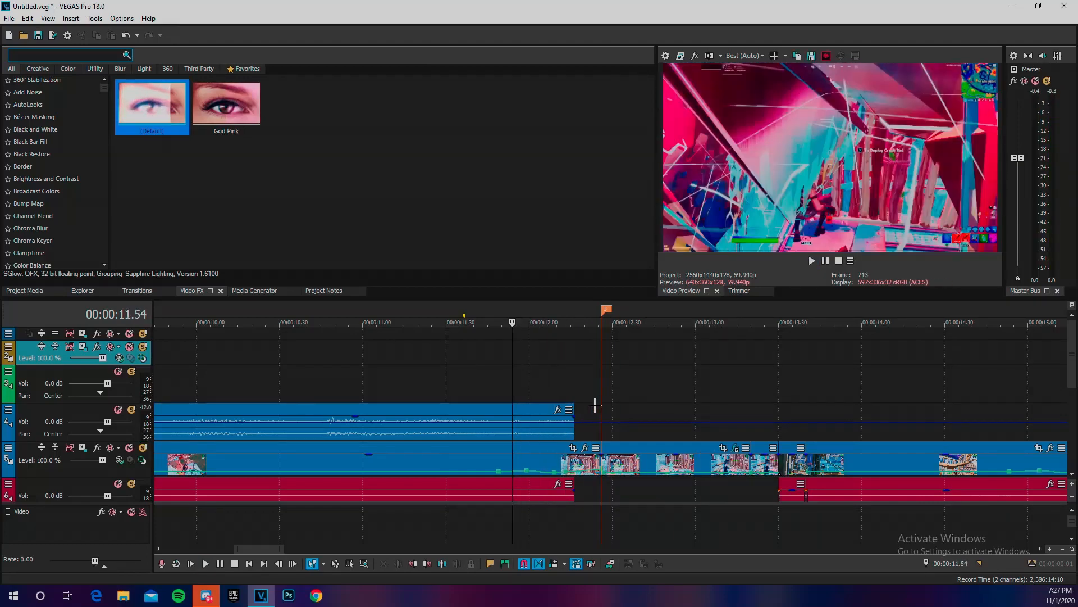
# Step: Select the time range of about 45 frames from 00:00:12.13 over the second clip's opening and play it
pyautogui.moveTo(566, 387); pyautogui.dragTo(718, 388)
pyautogui.press('space')
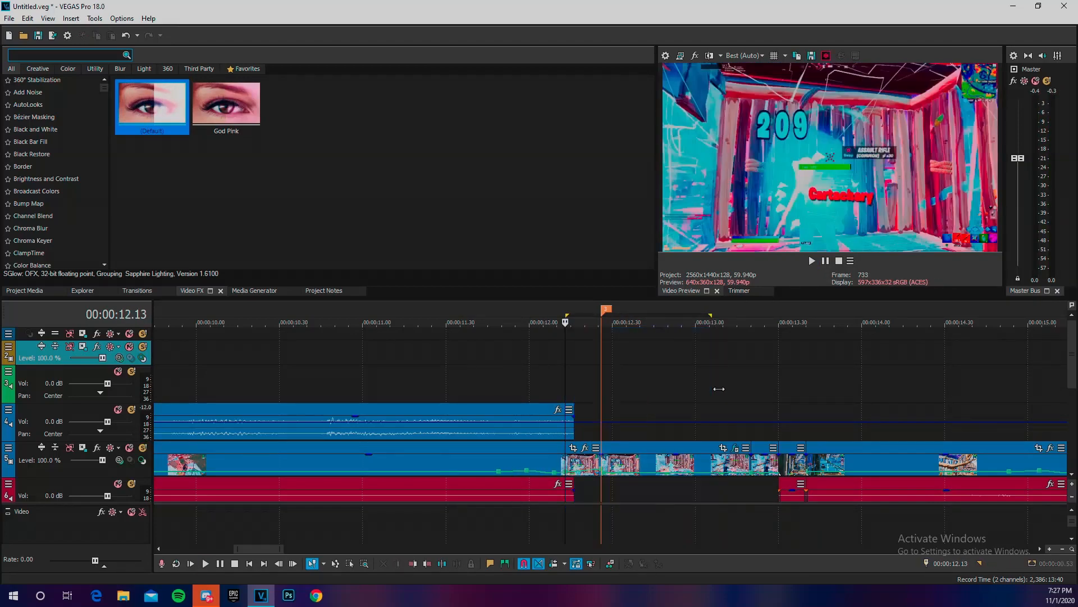
pyautogui.press('o')
pyautogui.press('space')
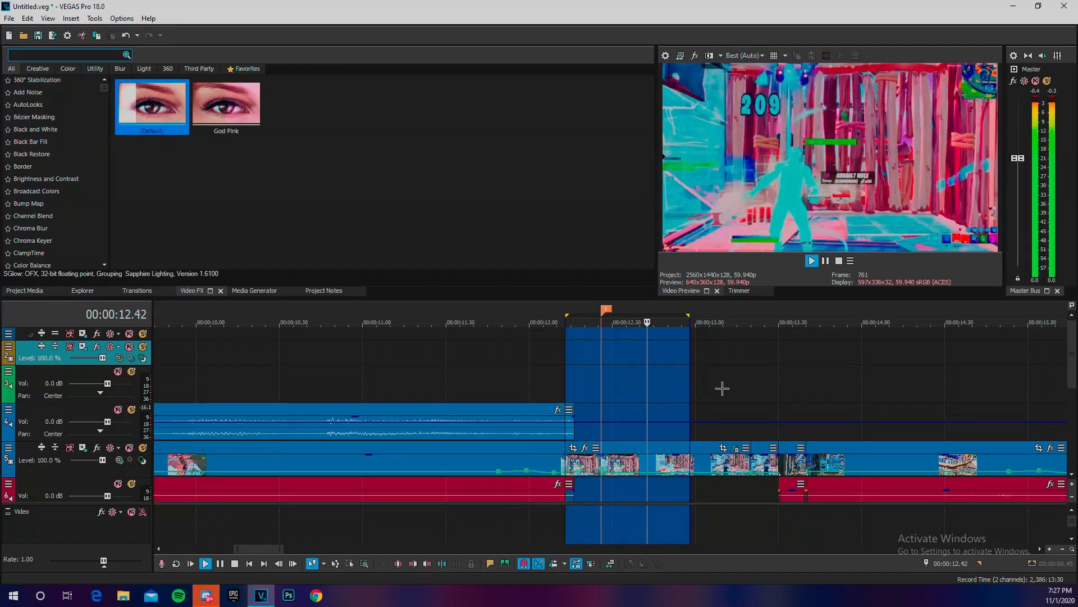
# Step: Scrub over the end of the second clip and play its transition from 00:00:13.12
pyautogui.click(719, 398)
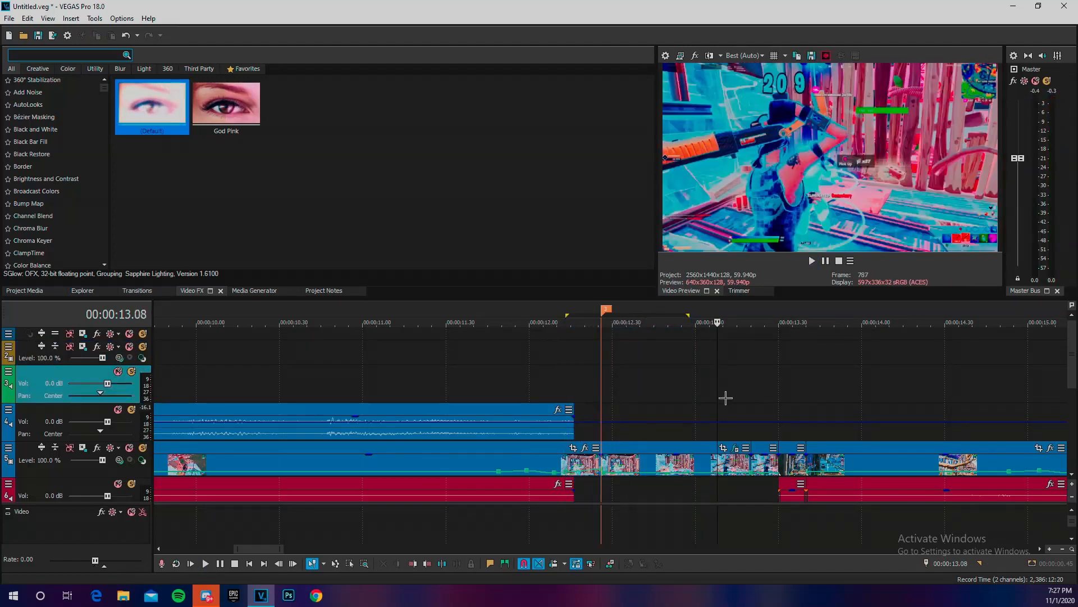
pyautogui.click(750, 405)
pyautogui.click(729, 406)
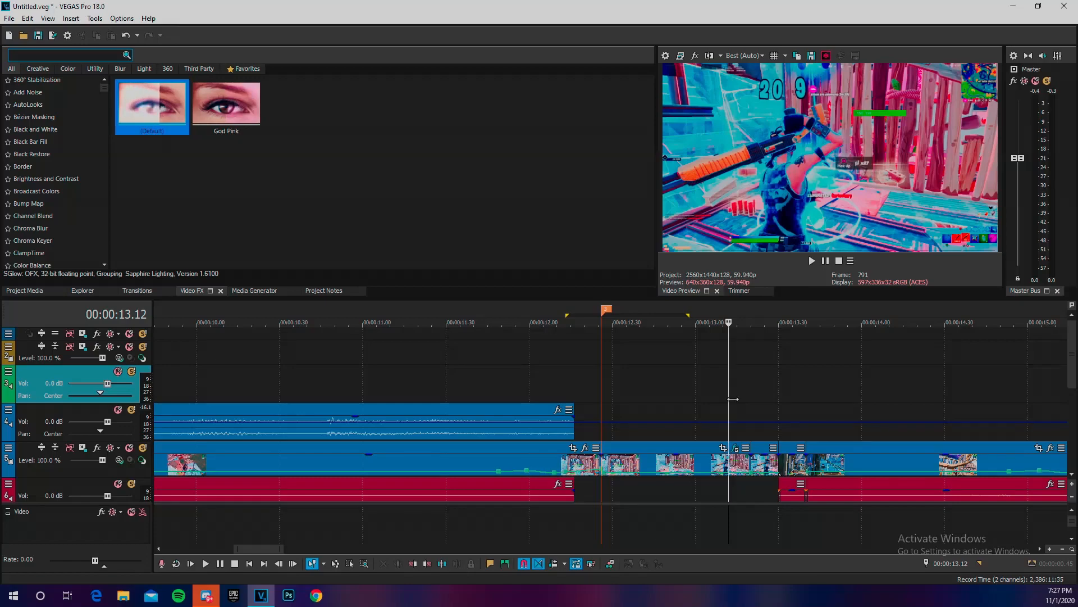
pyautogui.press('space')
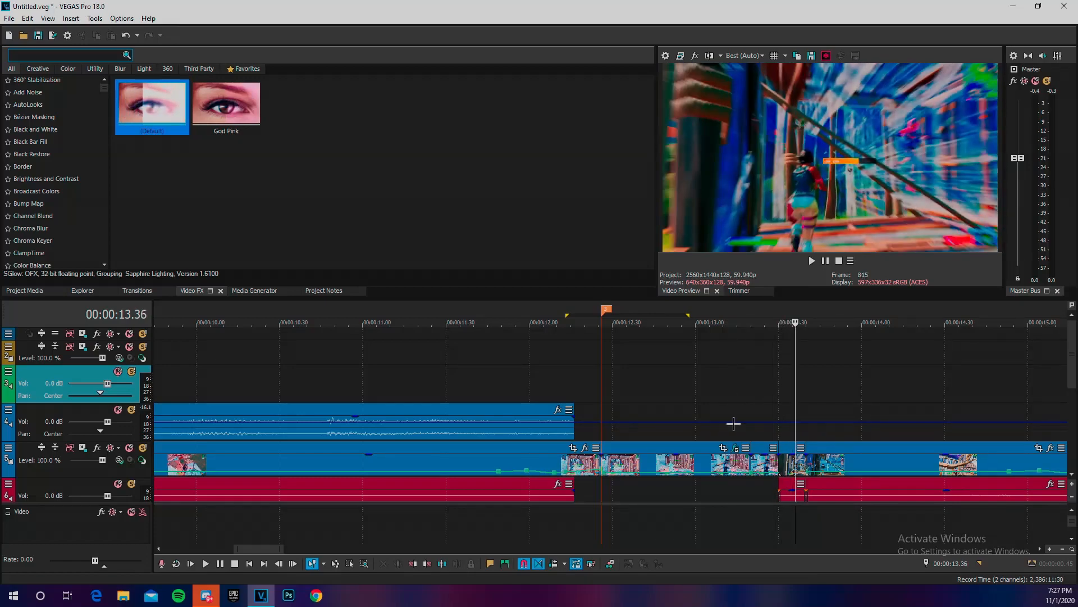
# Step: Play the following gameplay clip from 00:00:13.36 and leave the playhead at the marker at 00:00:15.30
pyautogui.scroll(-5, 734, 424)
pyautogui.press('space')
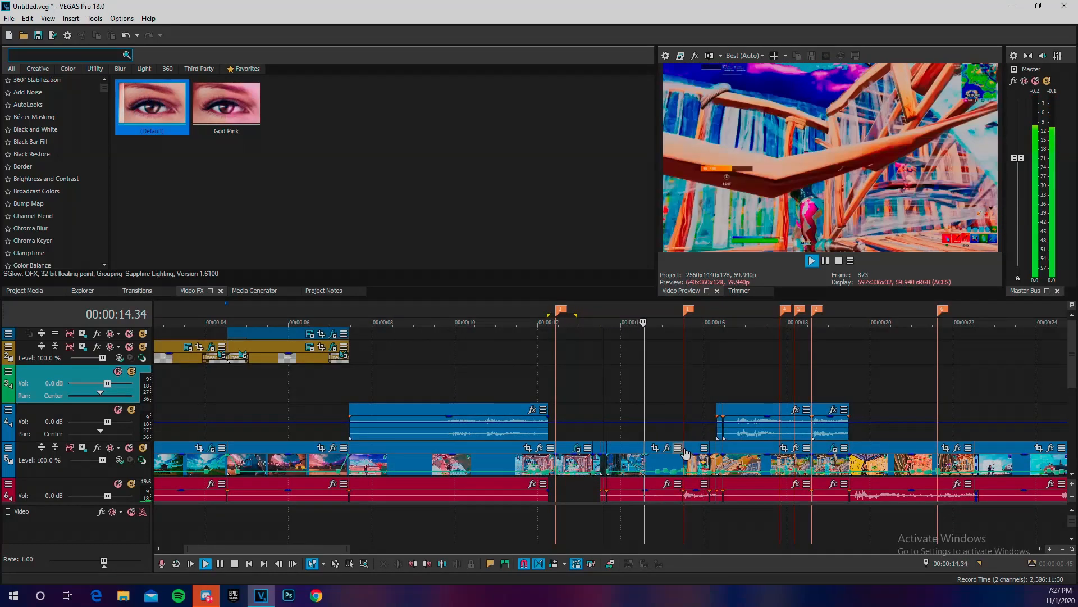
pyautogui.click(689, 423)
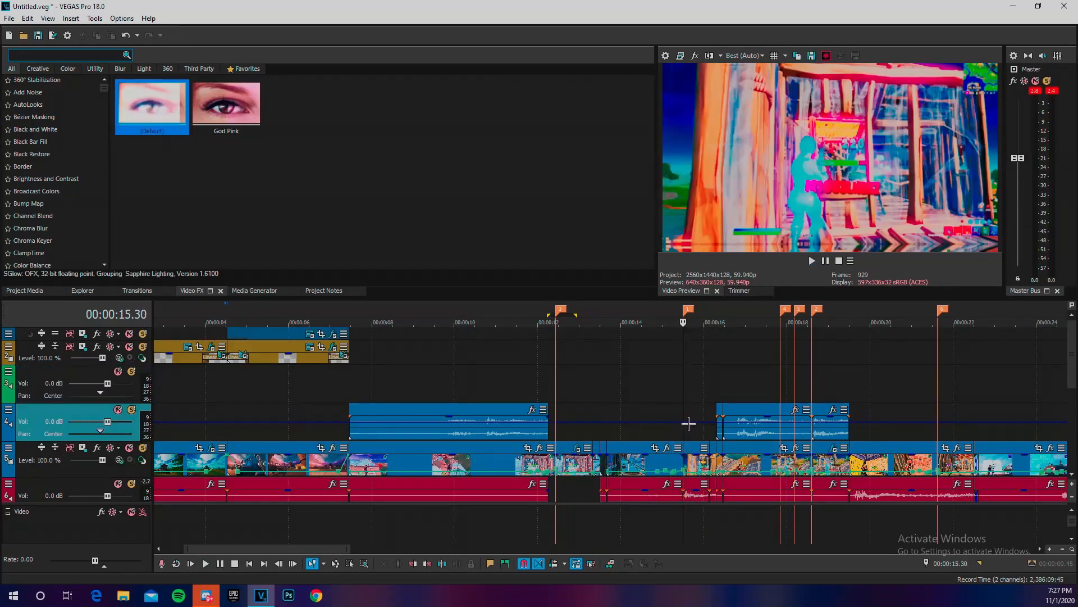
# Step: Open the event effects of the clip at 00:00:15.30, toggle S_Glow to compare, and review its glow settings
pyautogui.scroll(7, 689, 414)
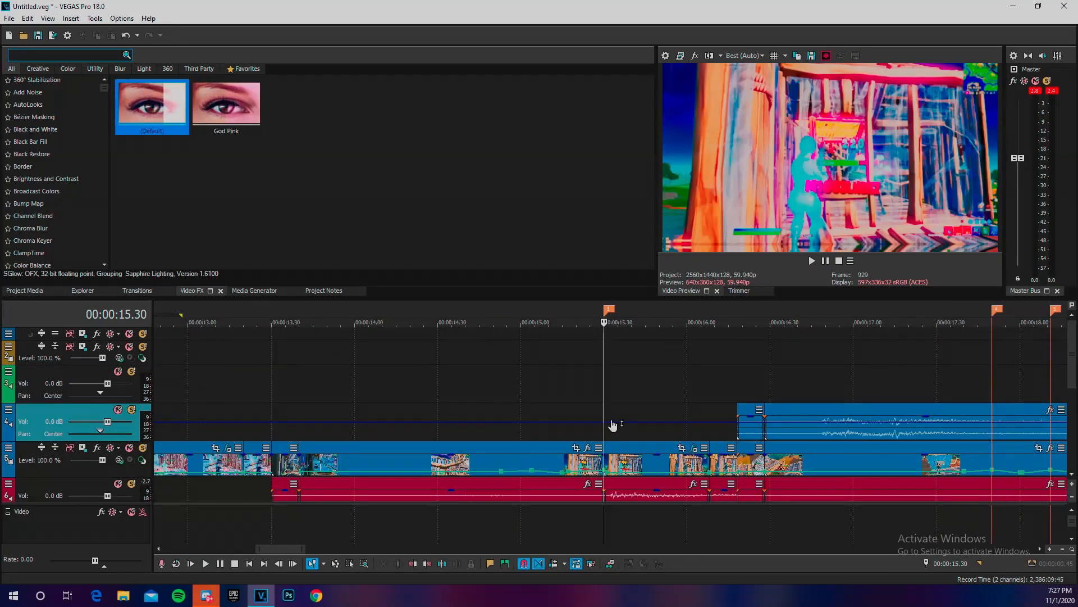
pyautogui.scroll(-2, 613, 427)
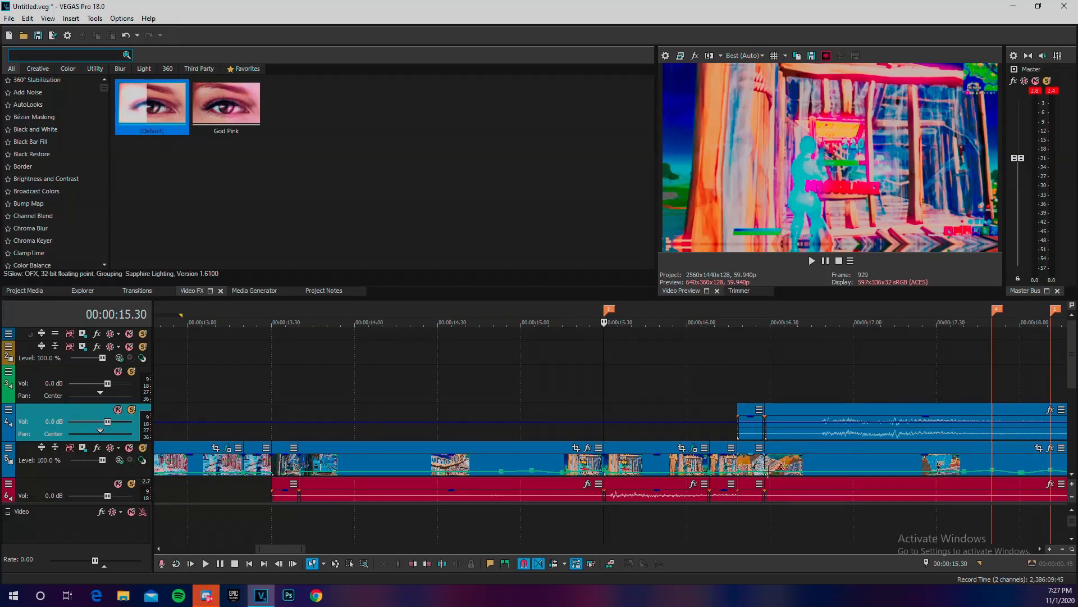
pyautogui.click(695, 450)
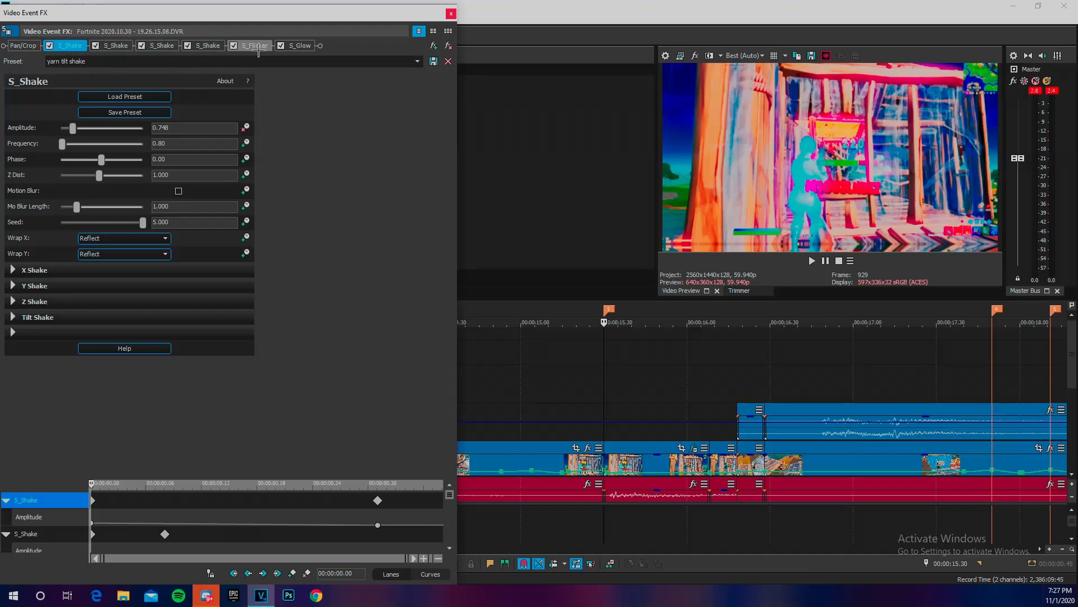
pyautogui.click(281, 46)
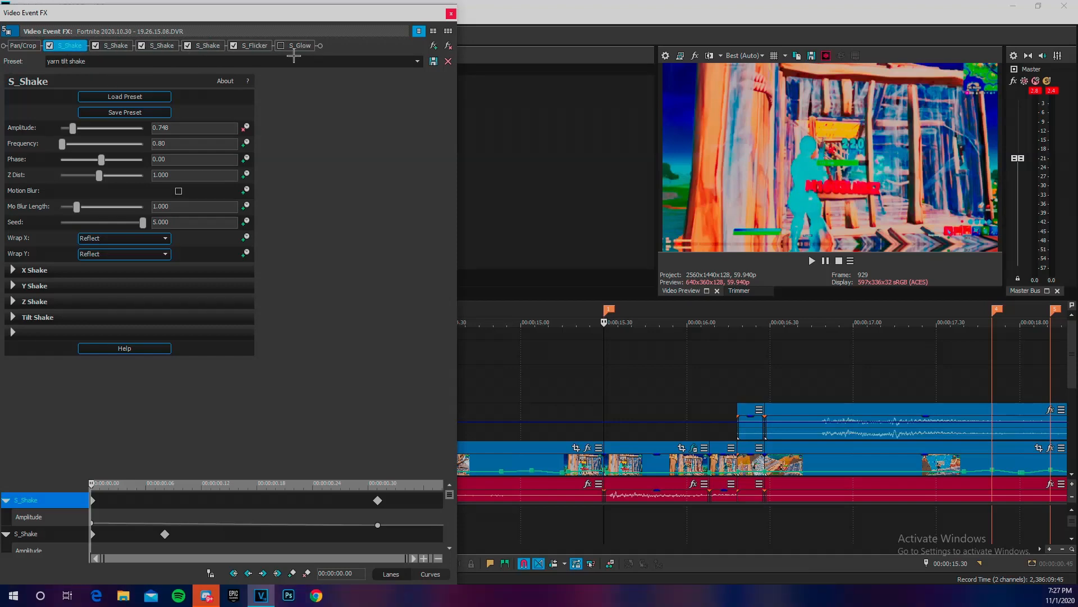
pyautogui.click(301, 45)
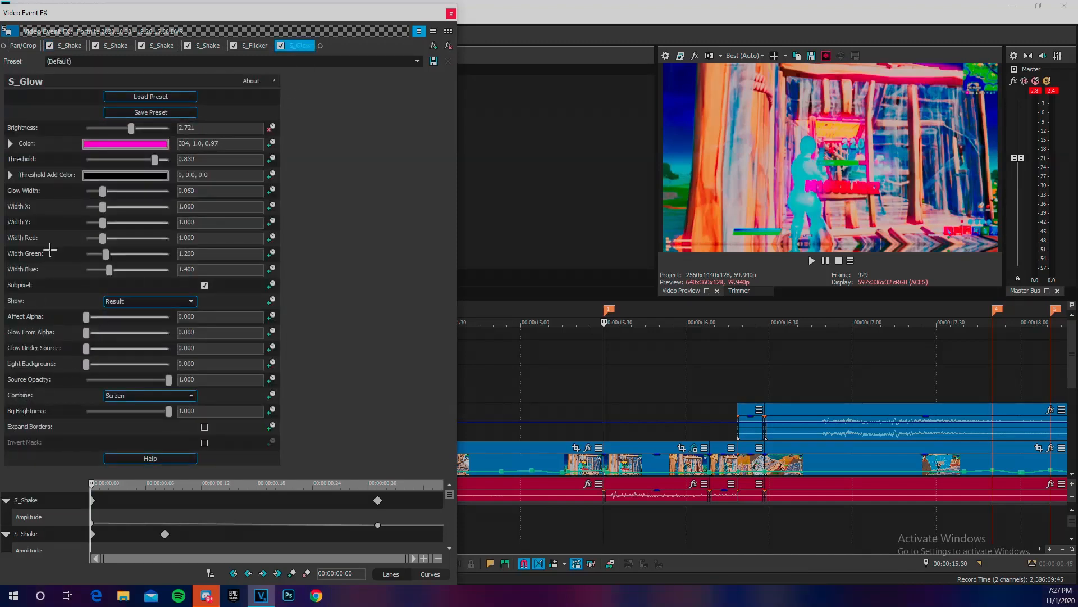
pyautogui.click(451, 14)
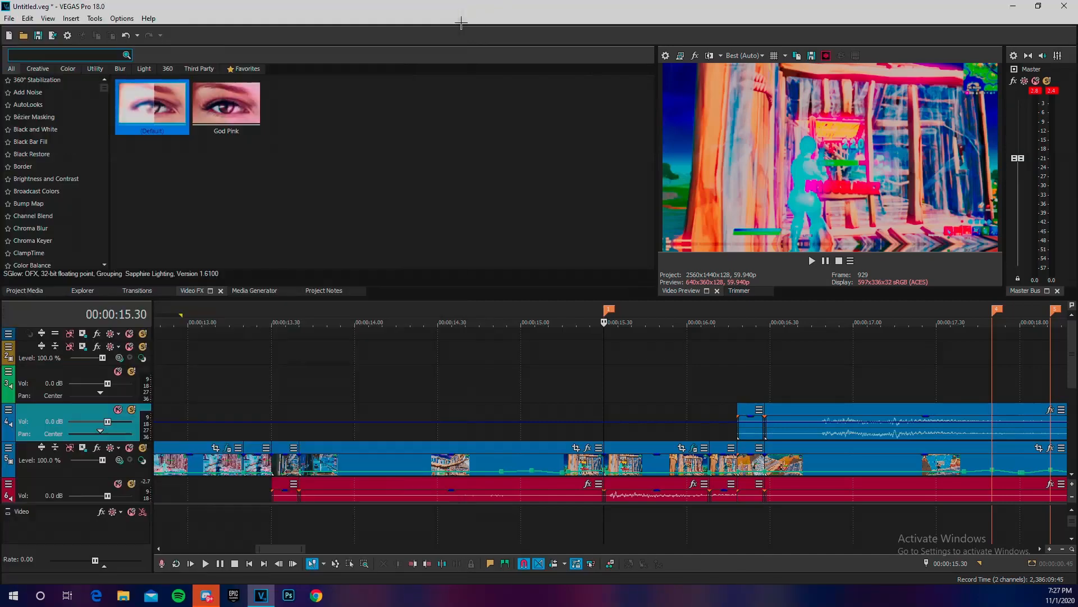
# Step: Play the edit from about 00:00:14.00 across the glow effect at the 00:00:15.30 marker
pyautogui.scroll(-3, 601, 410)
pyautogui.scroll(-5, 588, 415)
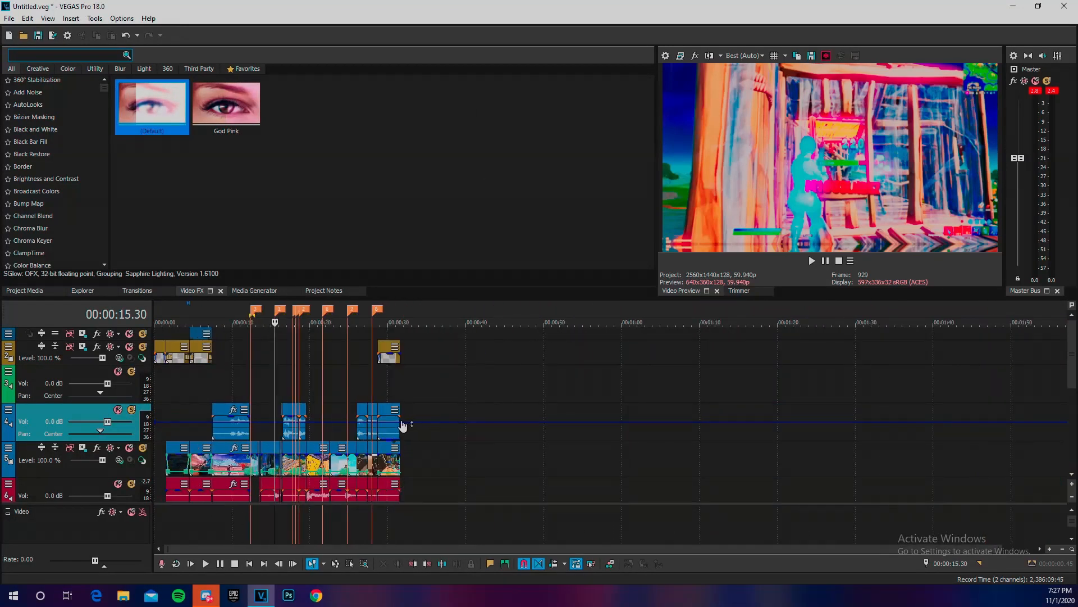
pyautogui.scroll(7, 505, 427)
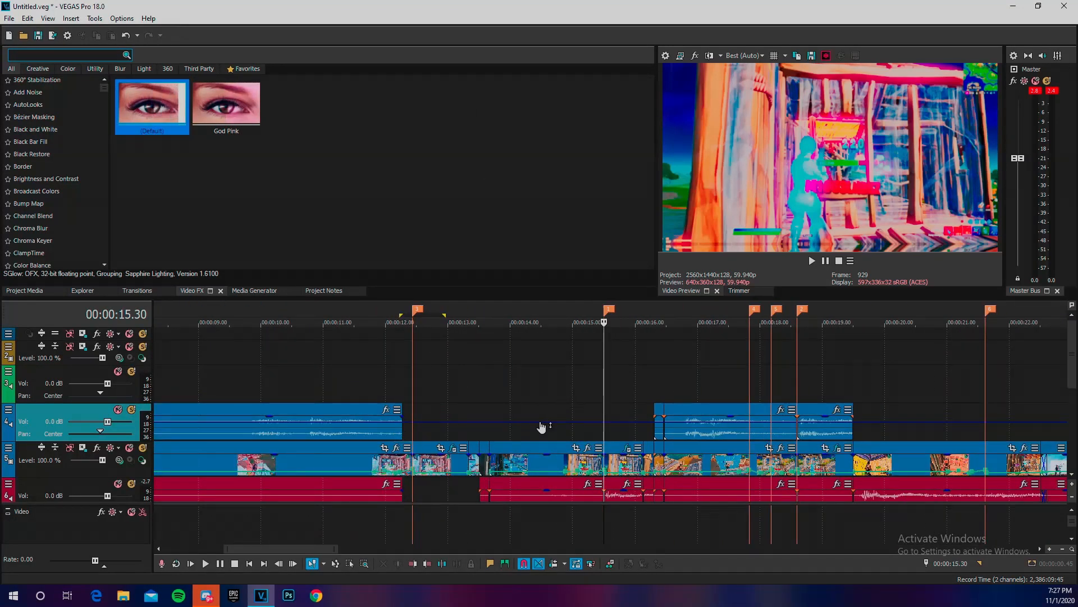
pyautogui.click(512, 432)
pyautogui.press('space')
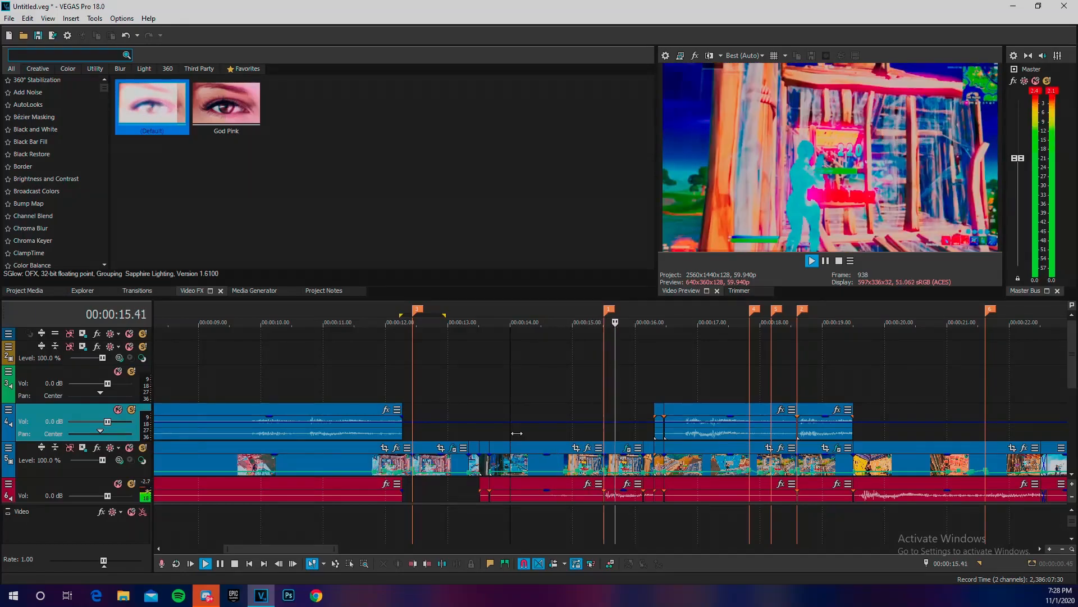
# Step: Select the time range of about 45 frames from 00:00:15.15 around the glow clip and play it
pyautogui.moveTo(590, 413); pyautogui.dragTo(674, 393)
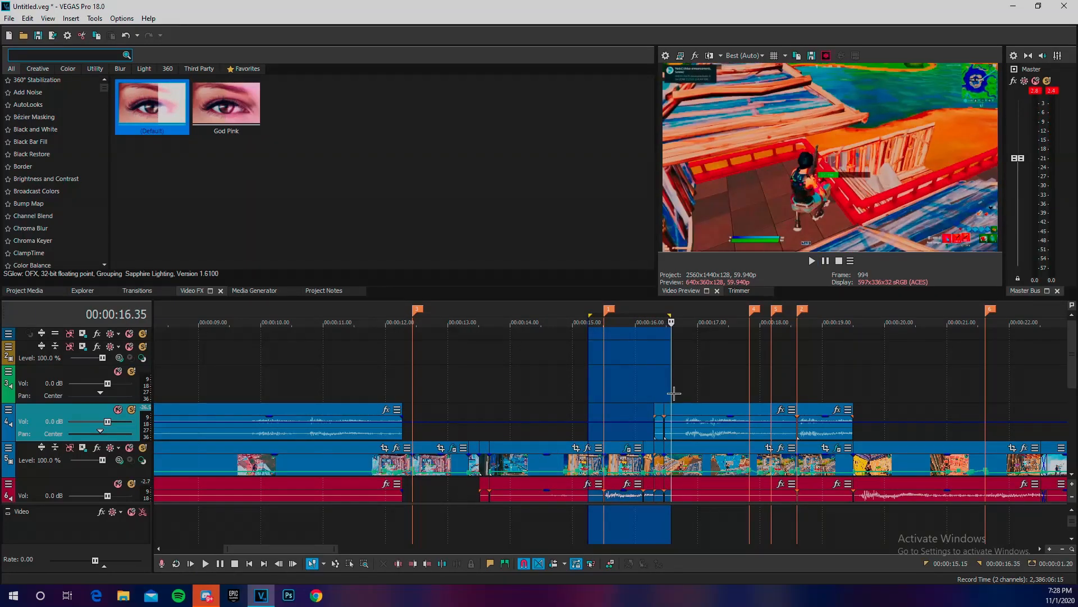
pyautogui.moveTo(590, 394); pyautogui.dragTo(637, 390)
pyautogui.press('space')
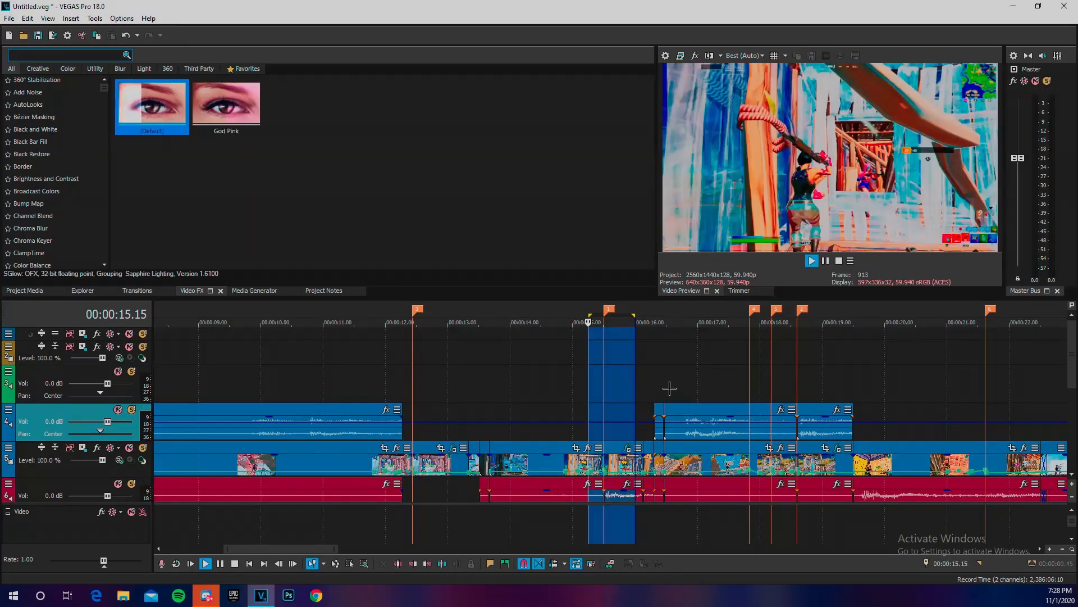
pyautogui.press('space')
# Step: Scrub through the short transition clips after the glow clip and park the playhead on the cut at 00:00:16.28
pyautogui.click(586, 398)
pyautogui.click(643, 408)
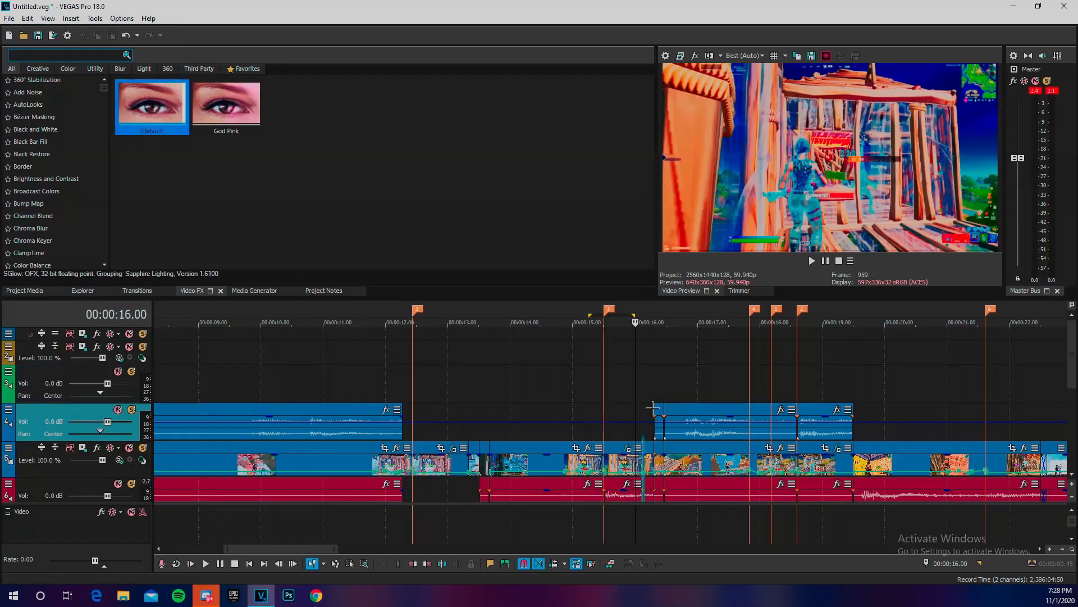
pyautogui.scroll(5, 647, 409)
pyautogui.click(699, 388)
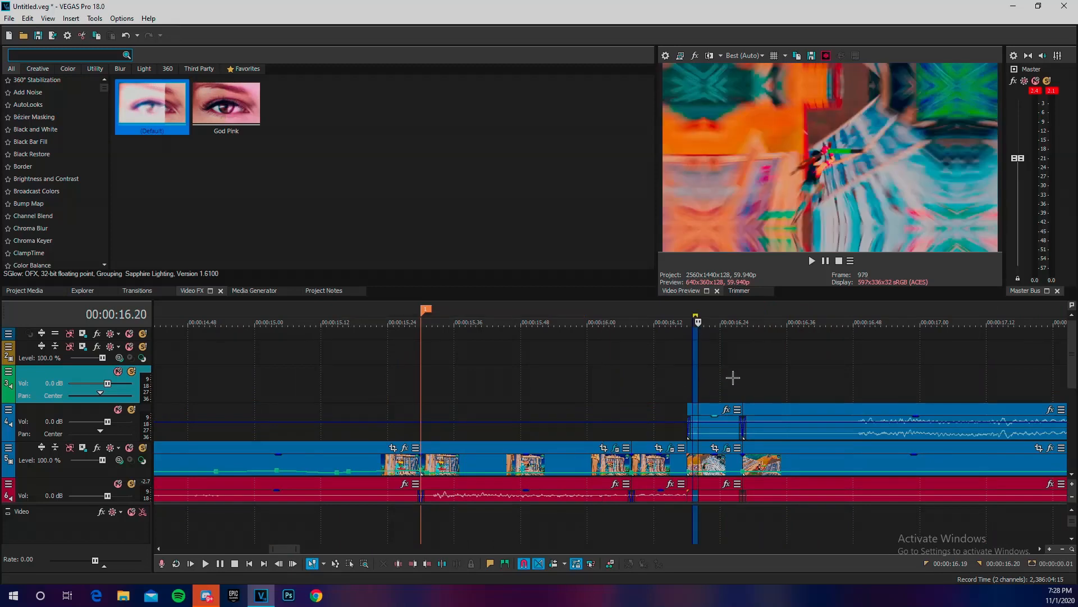
pyautogui.click(734, 377)
pyautogui.scroll(-2, 740, 376)
pyautogui.click(623, 385)
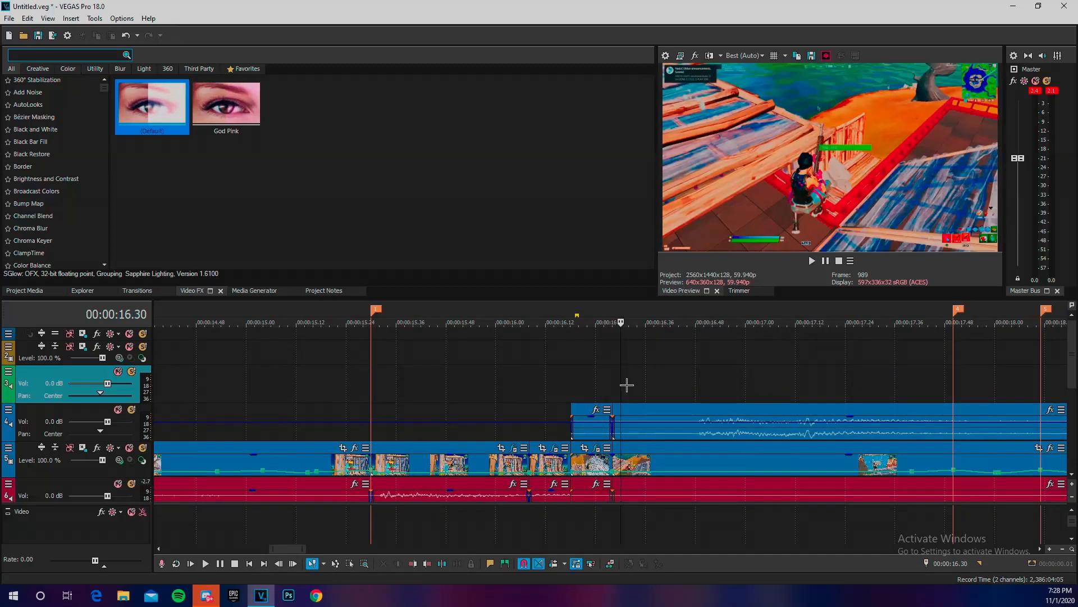
pyautogui.press('Left')
pyautogui.press('Left')
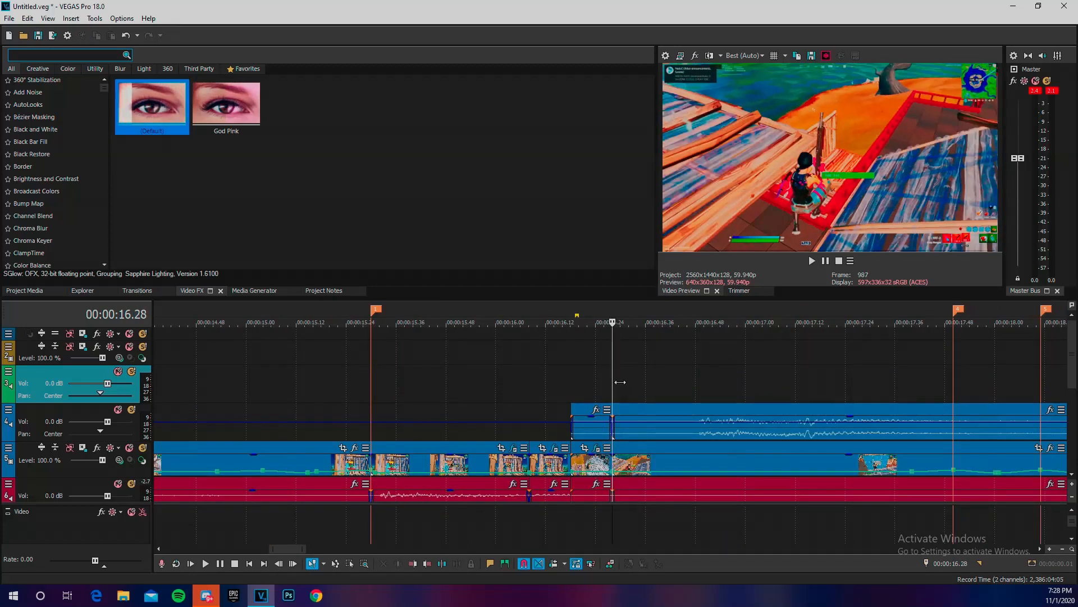
# Step: Play the next gameplay clip from 00:00:16.28 and place the playhead on its marker at 00:00:17.50
pyautogui.scroll(-4, 645, 383)
pyautogui.press('space')
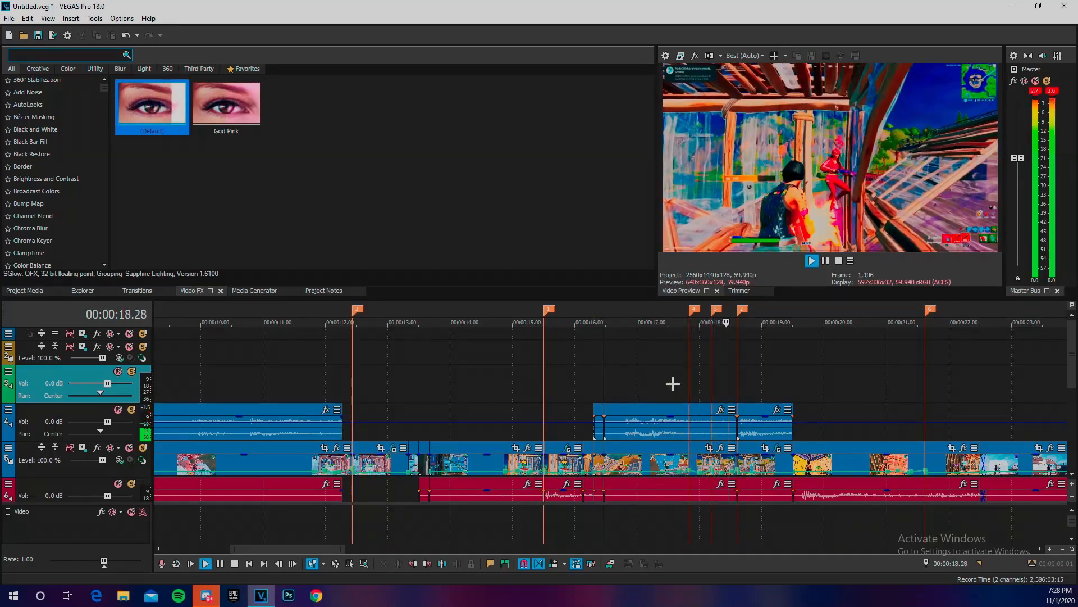
pyautogui.press('space')
pyautogui.press('space')
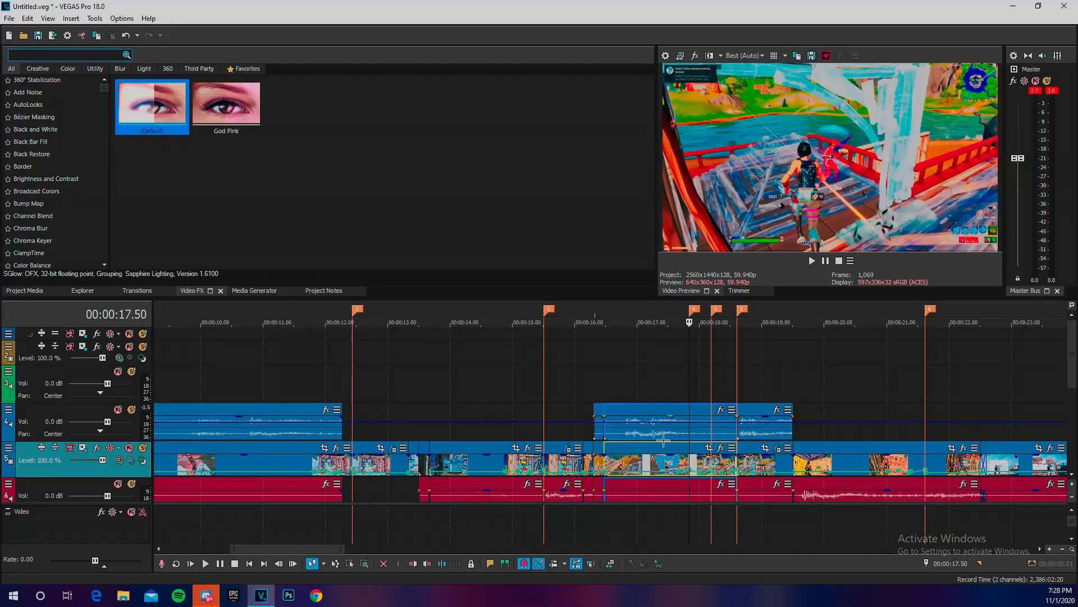
# Step: Play the gameplay clip between the 00:00:16.28 cut and the 00:00:17.50 marker, starting from 00:00:17.24
pyautogui.press('space')
pyautogui.scroll(6, 635, 437)
pyautogui.scroll(-3, 635, 438)
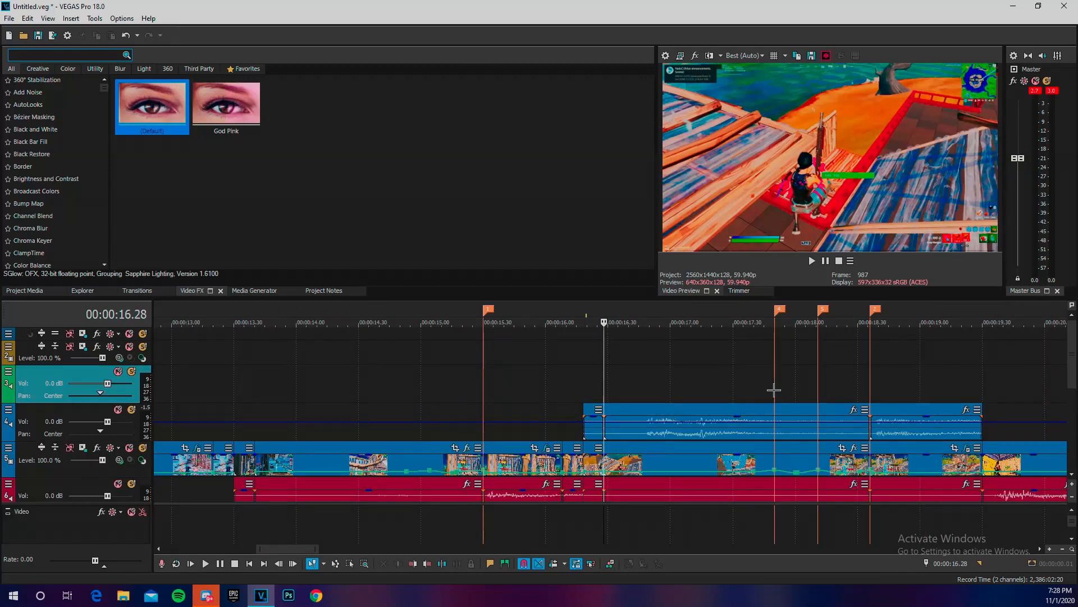
pyautogui.click(774, 390)
pyautogui.scroll(5, 758, 386)
pyautogui.scroll(-4, 650, 404)
pyautogui.click(551, 391)
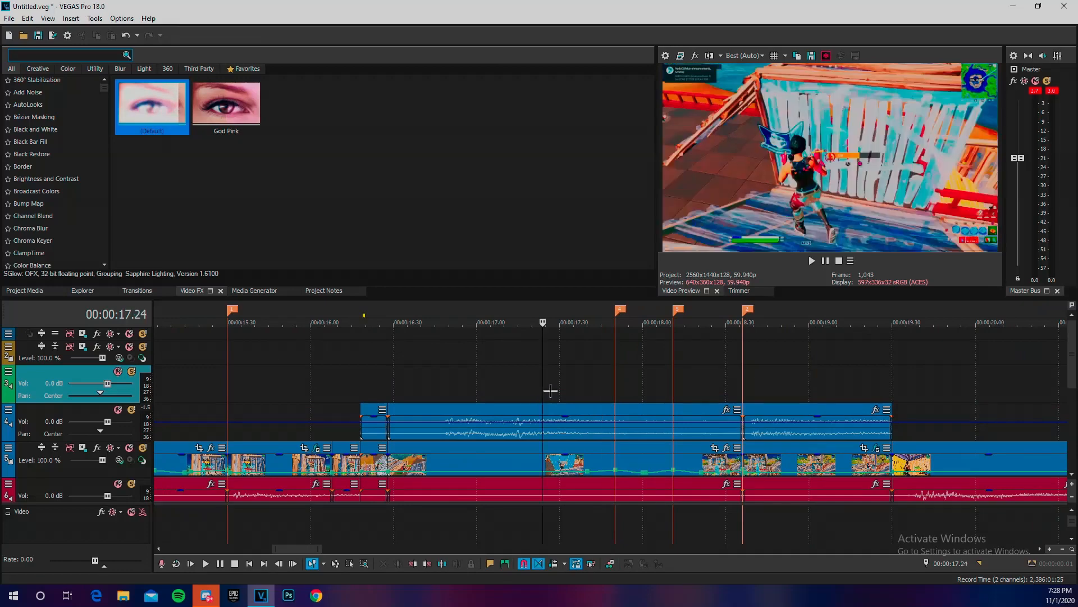
pyautogui.press('space')
pyautogui.press('space')
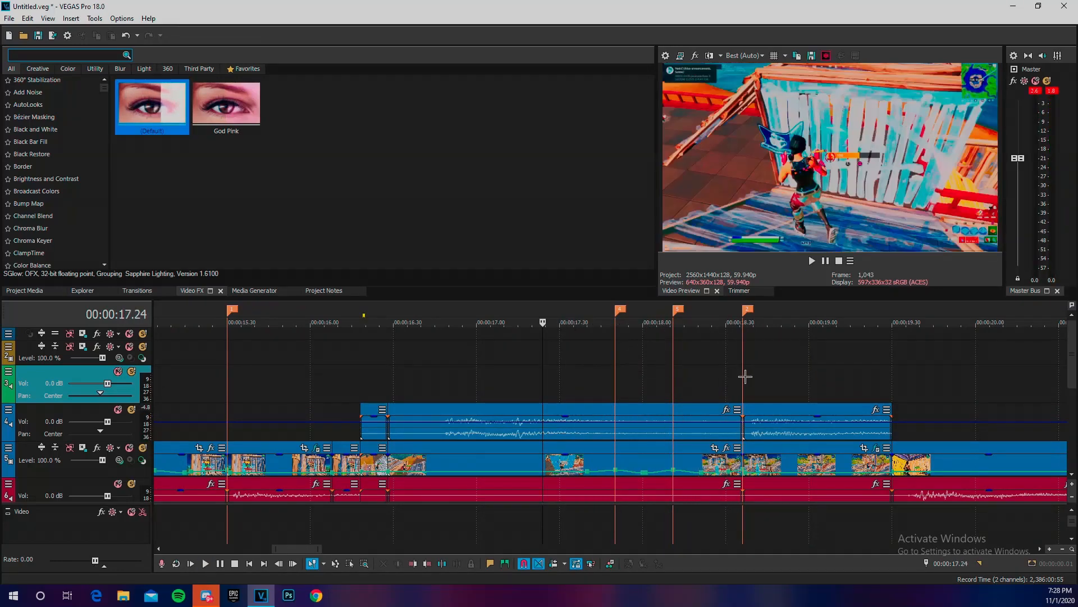
# Step: Check the preview frames at the three markers at 00:00:18.36, 00:00:18.11 and 00:00:17.50
pyautogui.click(742, 360)
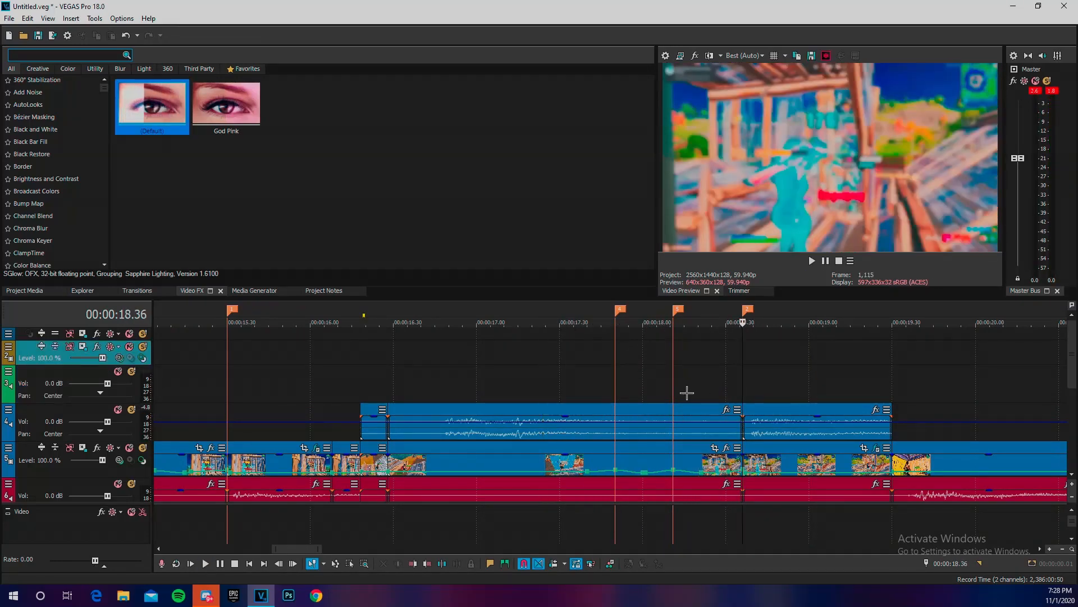
pyautogui.click(684, 388)
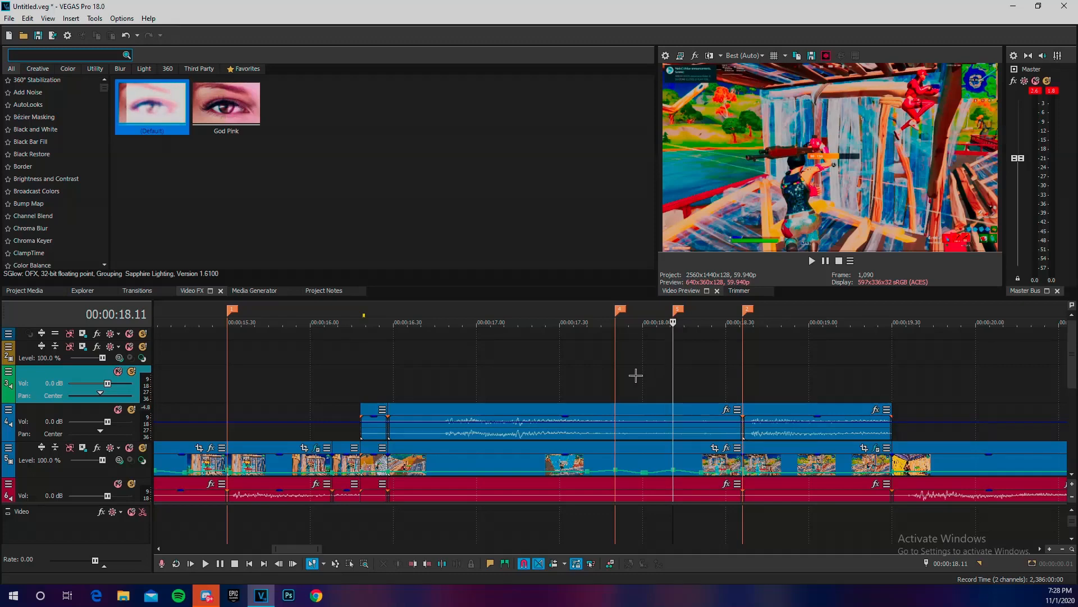
pyautogui.click(615, 362)
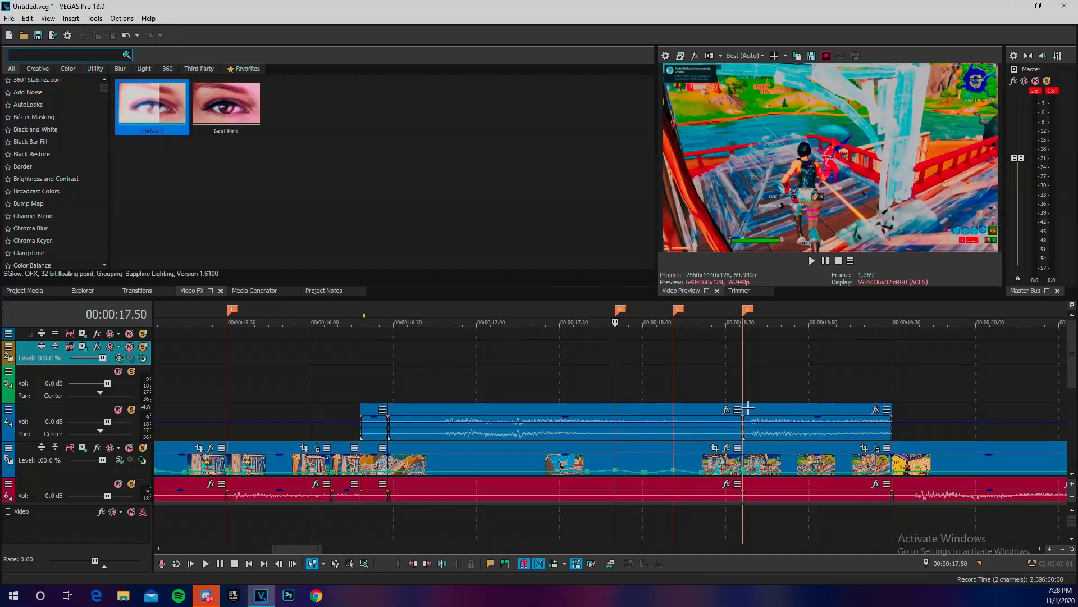
# Step: Compare the 00:00:18.36 and 00:00:17.50 markers and read the clip's velocity point at 00:00:17.50
pyautogui.click(752, 386)
pyautogui.hscroll(3, 702, 404)
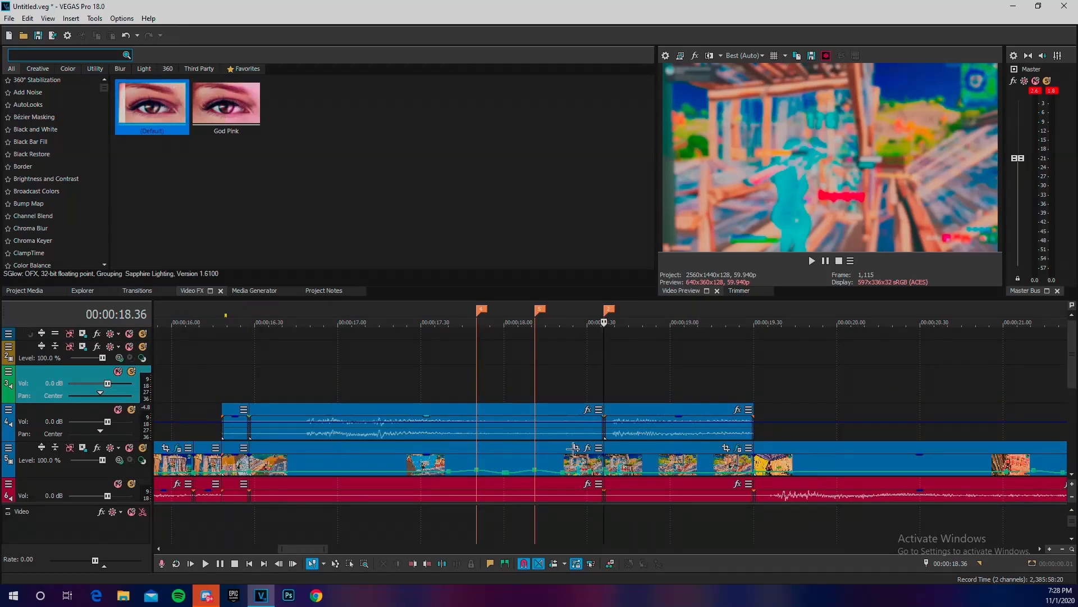
pyautogui.scroll(-2, 617, 455)
pyautogui.scroll(4, 534, 444)
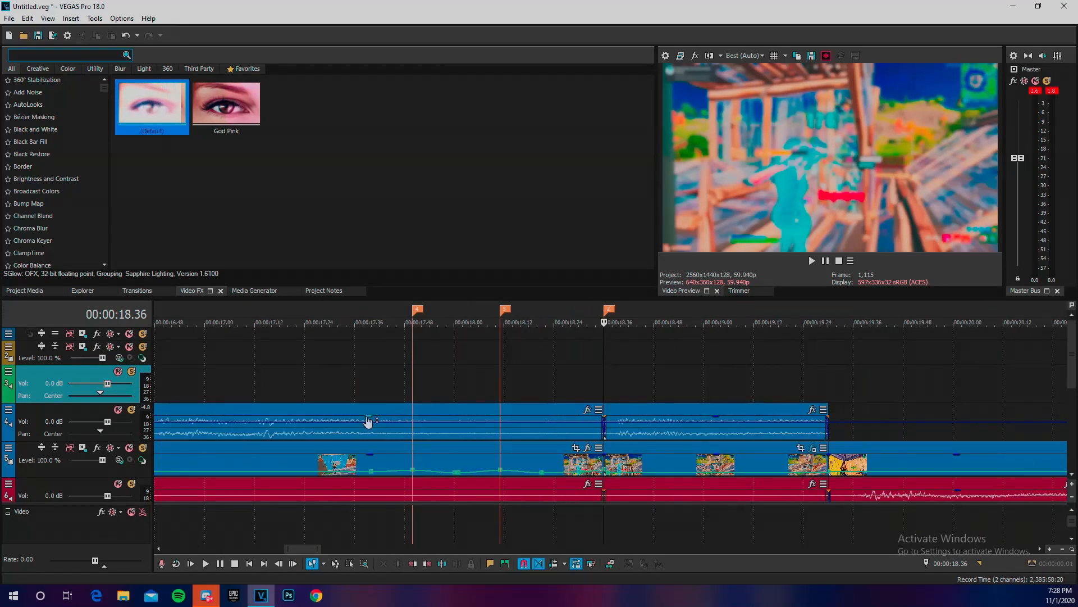
pyautogui.click(422, 362)
pyautogui.scroll(3, 421, 371)
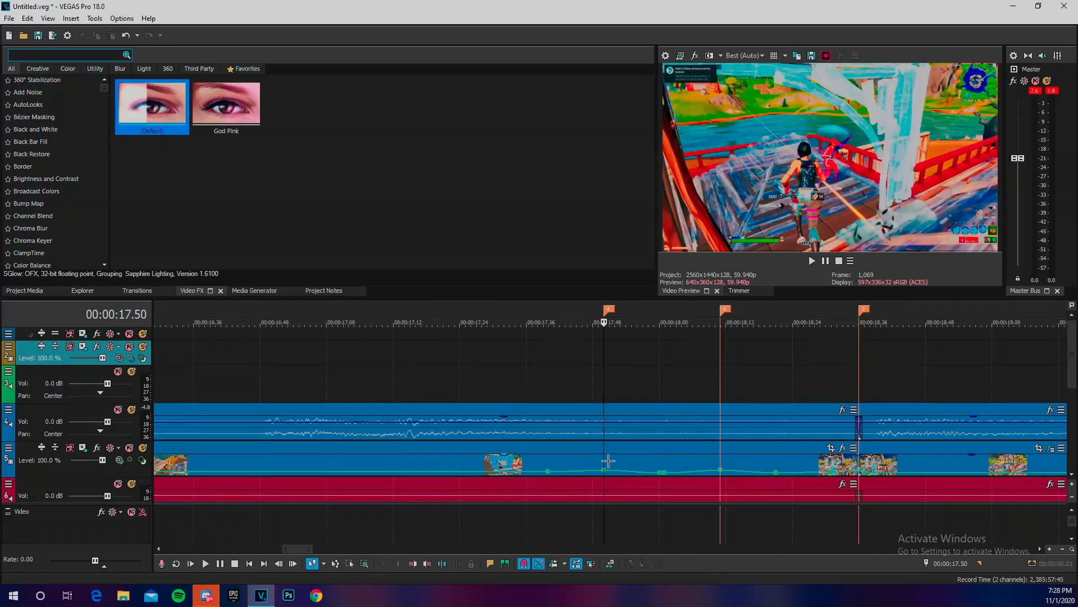
pyautogui.moveTo(605, 473)
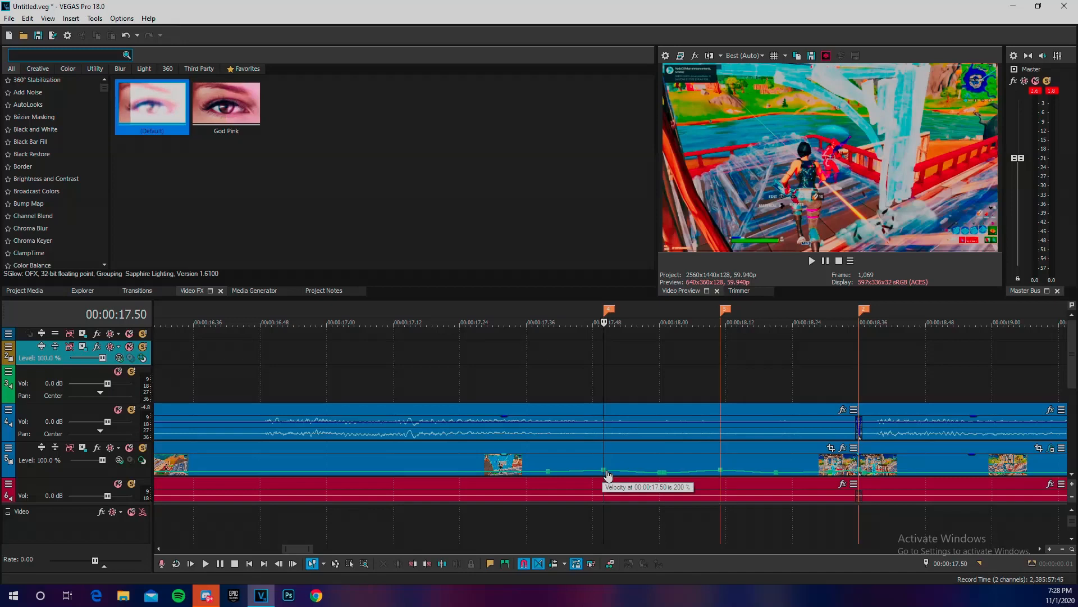
# Step: Step ten frames back from the 00:00:17.50 marker to the velocity point at 00:00:17.40
pyautogui.press('Left')
pyautogui.press('Left')
pyautogui.press('Left')
pyautogui.press('Left')
pyautogui.press('Left')
pyautogui.press('Left')
pyautogui.press('Left')
pyautogui.press('Left')
pyautogui.press('Left')
pyautogui.press('Left')
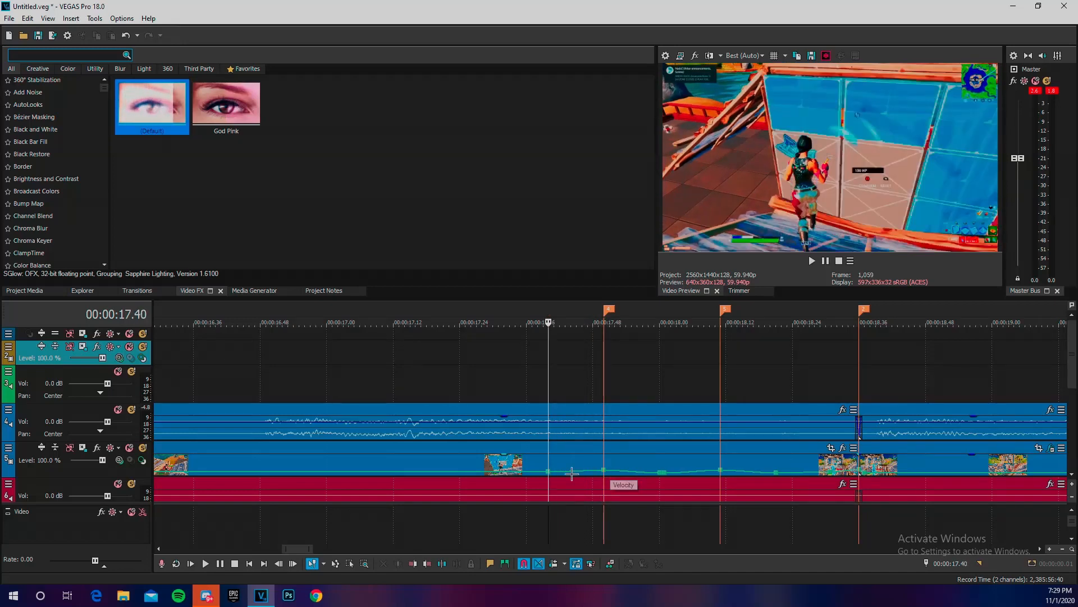
# Step: Return to the 00:00:17.50 marker and step ten frames forward to the velocity point at 00:00:18.00
pyautogui.click(612, 454)
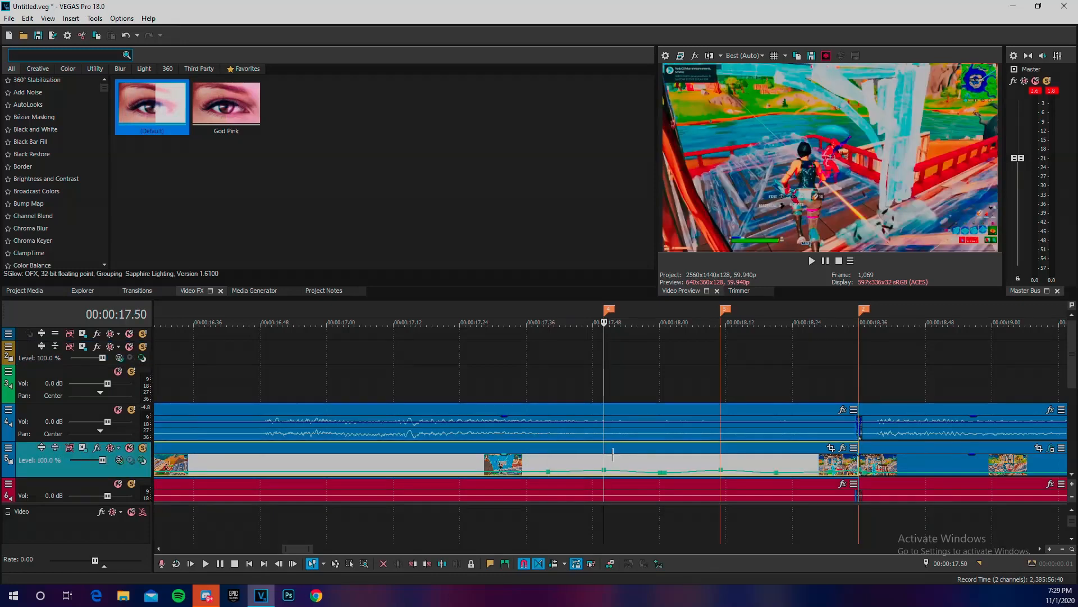
pyautogui.press('Right')
pyautogui.press('Right')
pyautogui.press('Right')
pyautogui.press('Right')
pyautogui.press('Right')
pyautogui.press('Right')
pyautogui.press('Right')
pyautogui.press('Right')
pyautogui.press('Right')
pyautogui.press('Right')
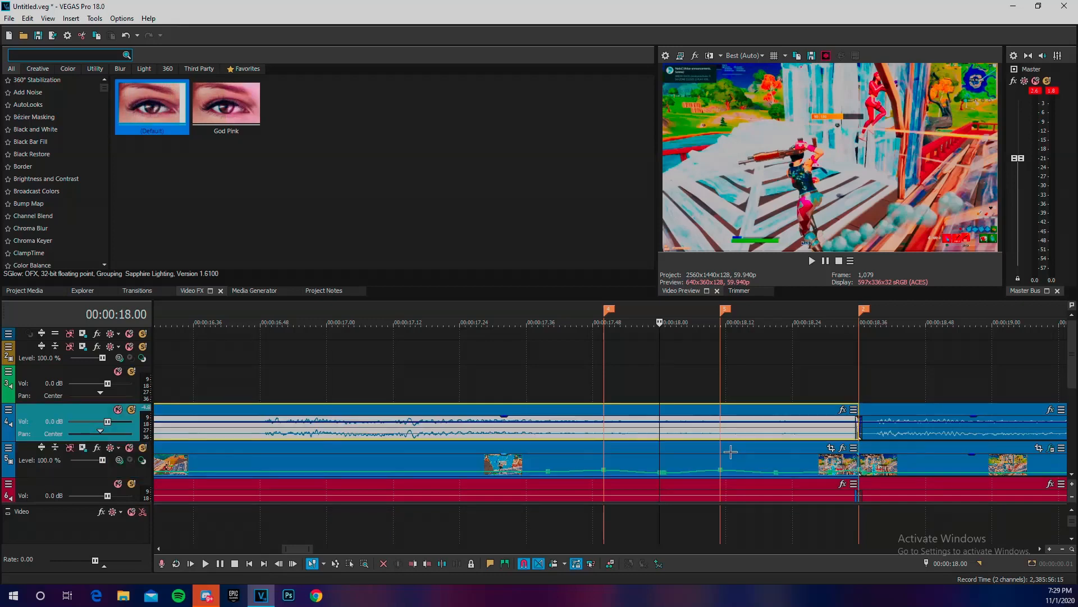
# Step: Step frame by frame around the 00:00:18.11 marker and move on to the velocity point at 00:00:18.21
pyautogui.press('Right')
pyautogui.press('Right')
pyautogui.press('Right')
pyautogui.press('Right')
pyautogui.press('Right')
pyautogui.press('Right')
pyautogui.press('Right')
pyautogui.press('Left')
pyautogui.press('Left')
pyautogui.press('Left')
pyautogui.press('Left')
pyautogui.press('Left')
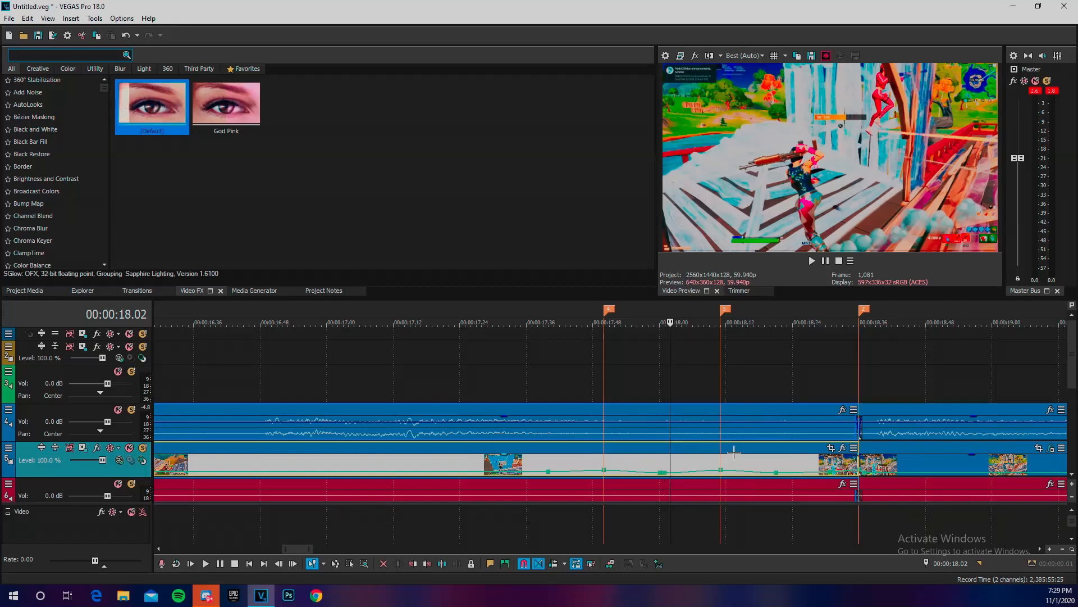
pyautogui.press('space')
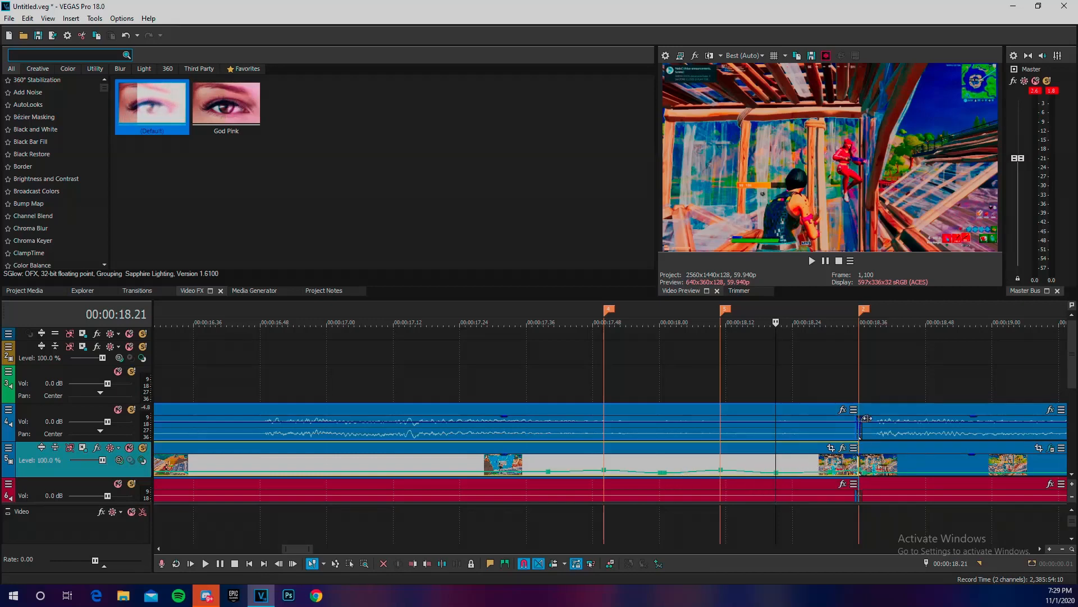
# Step: Check the velocity point five frames before the 00:00:18.36 marker, and the velocity one frame after that marker
pyautogui.click(871, 397)
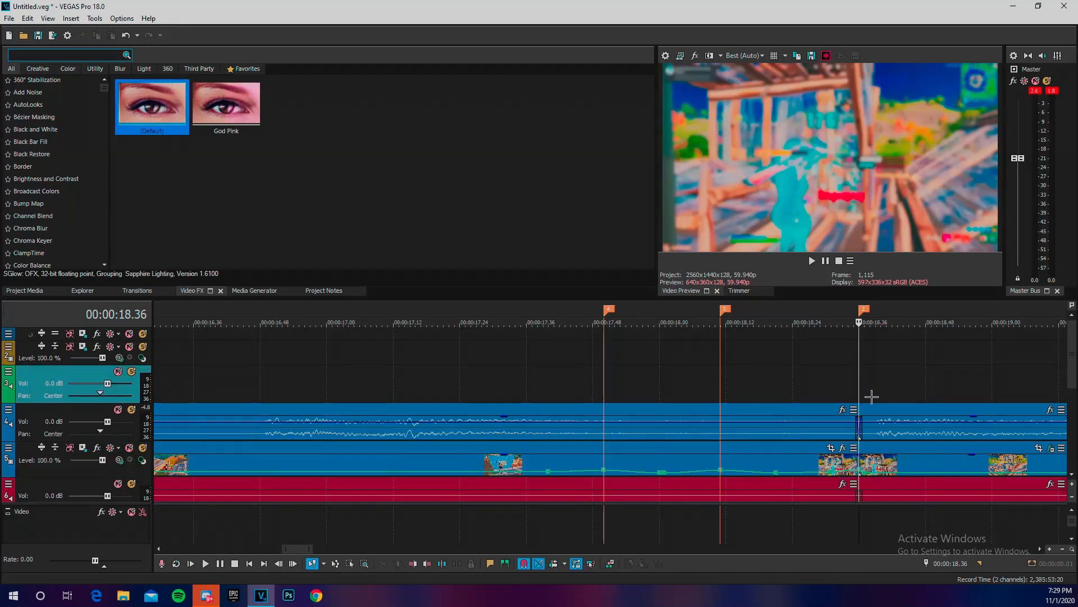
pyautogui.press('Left')
pyautogui.press('Left')
pyautogui.press('Left')
pyautogui.press('Left')
pyautogui.press('Left')
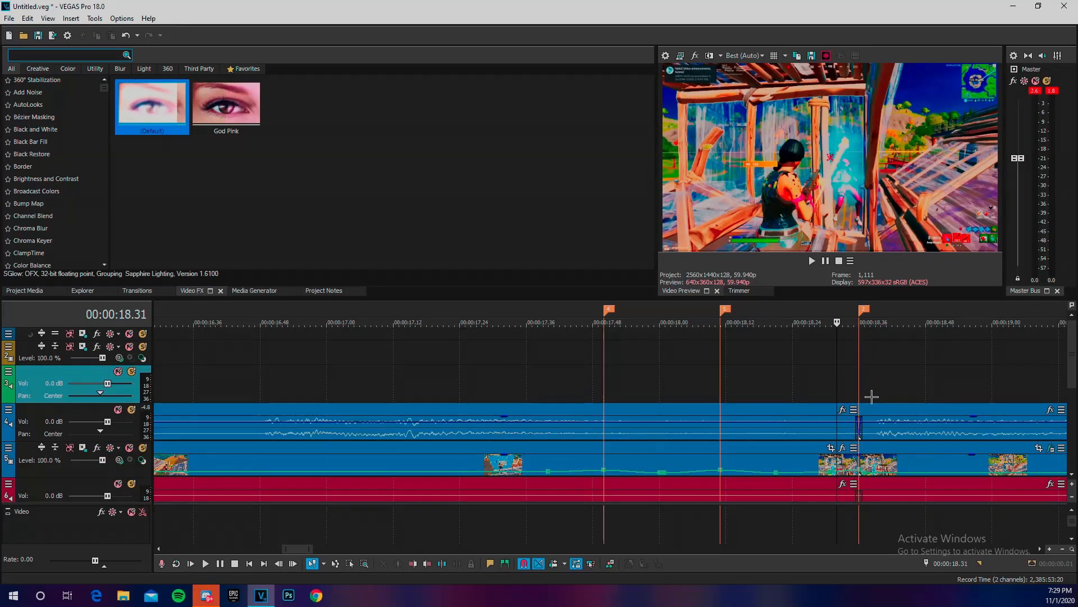
pyautogui.press('Up')
pyautogui.press('Up')
pyautogui.press('Up')
pyautogui.press('Up')
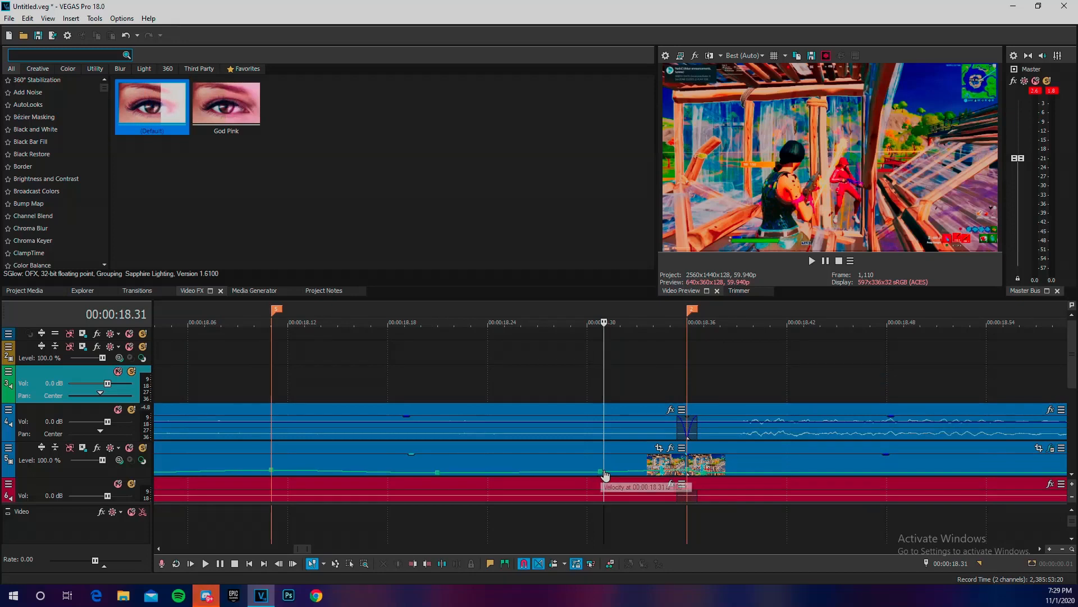
pyautogui.click(692, 433)
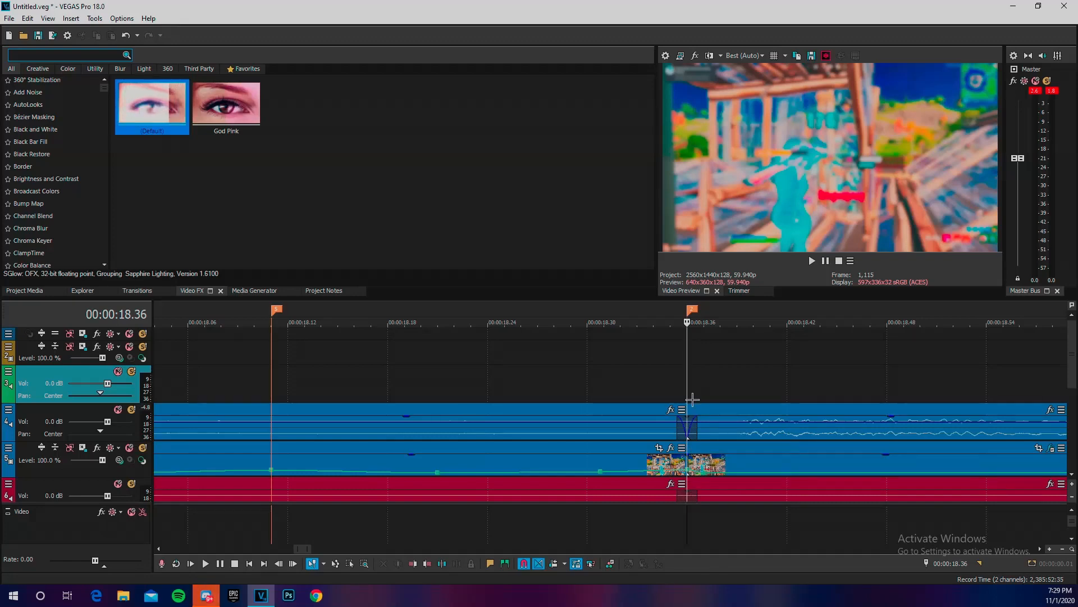
pyautogui.press('Right')
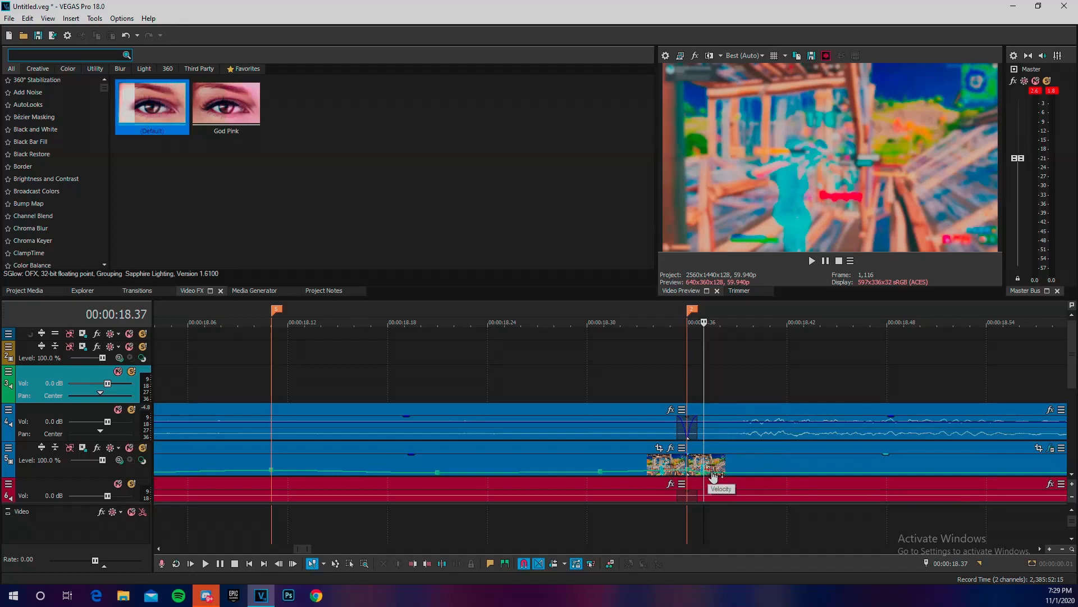
# Step: Play the velocity section from just before the 00:00:17.50 marker and park the playhead on the 00:00:18.36 marker
pyautogui.scroll(-10, 621, 498)
pyautogui.click(558, 374)
pyautogui.press('space')
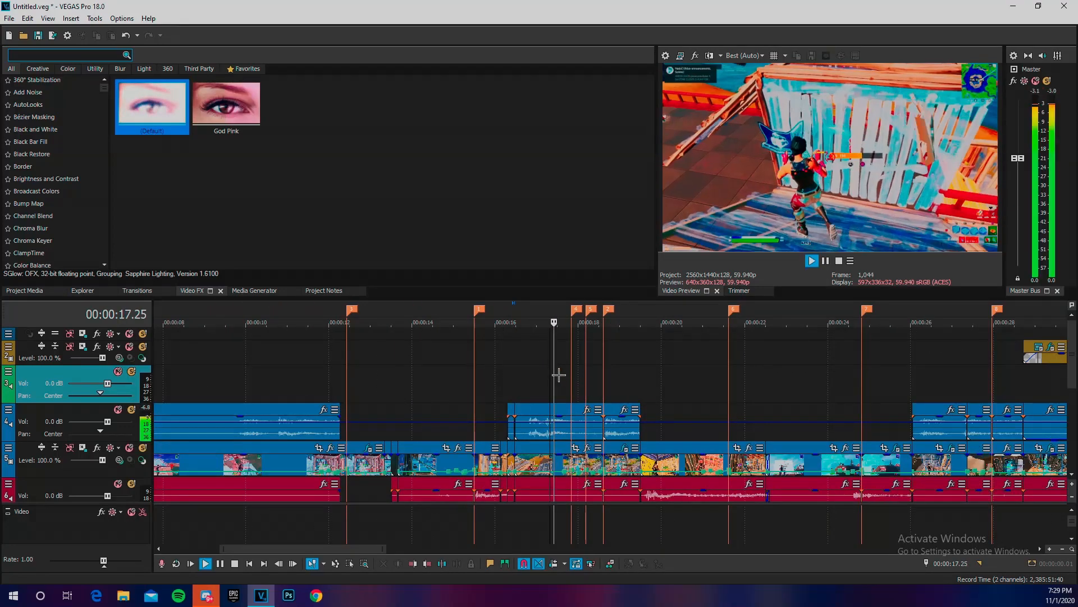
pyautogui.press('space')
pyautogui.click(607, 393)
pyautogui.scroll(8, 614, 387)
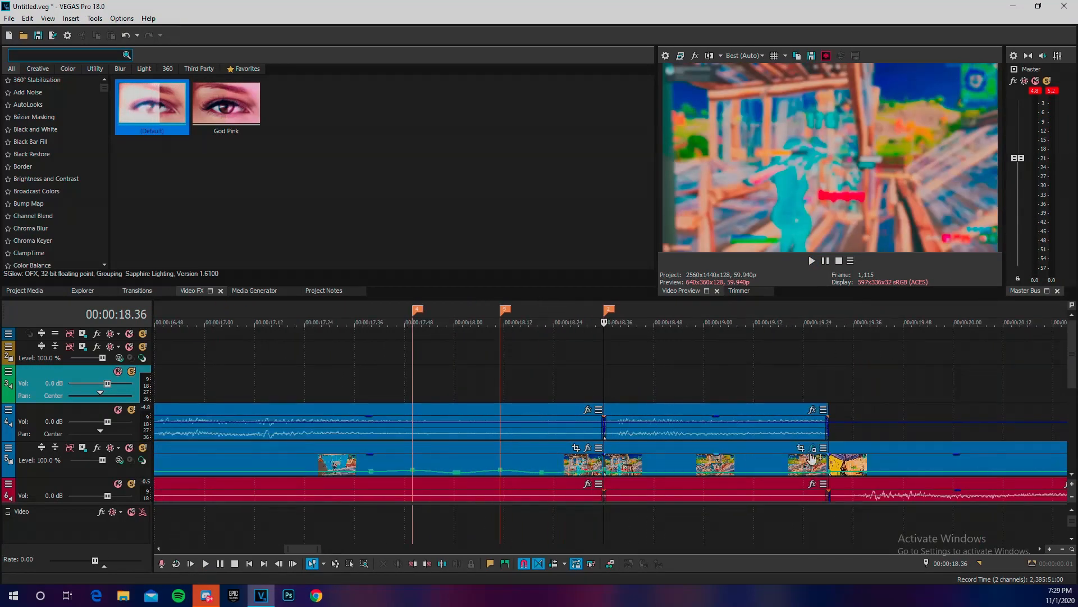
# Step: Open the effects of the clip after the 00:00:18.36 marker and review S_Shake's X, Y, Z and Tilt Shake settings
pyautogui.click(814, 450)
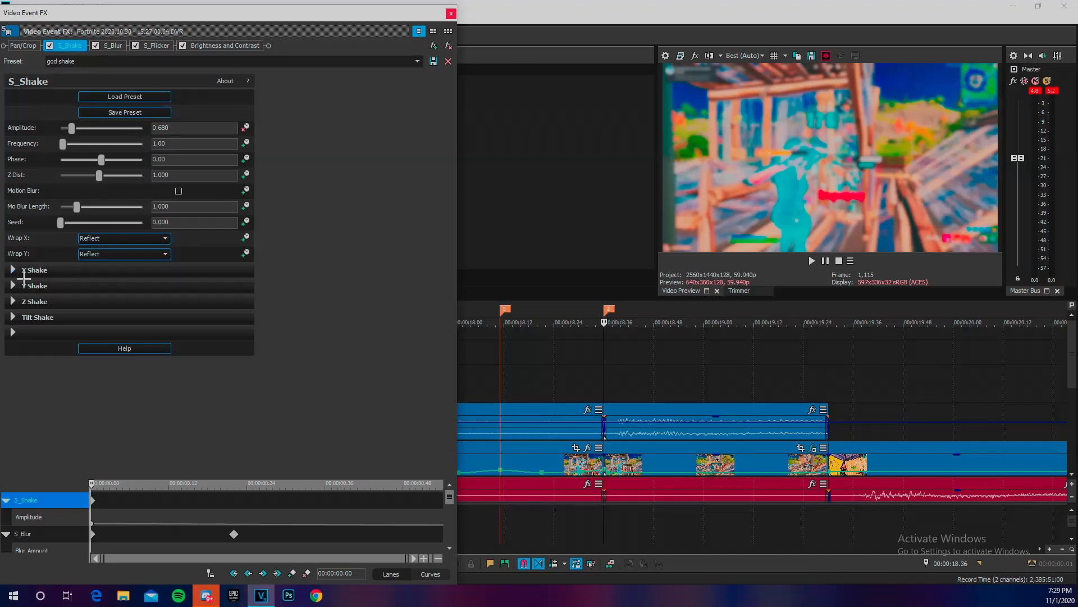
pyautogui.click(24, 270)
pyautogui.click(20, 366)
pyautogui.scroll(-1, 35, 434)
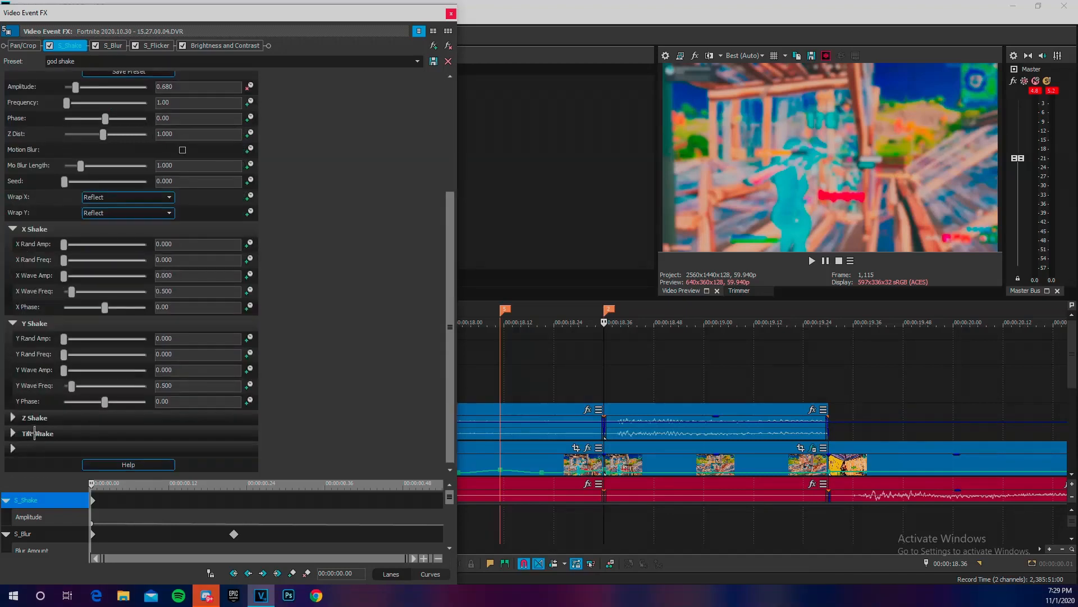
pyautogui.click(17, 421)
pyautogui.click(17, 433)
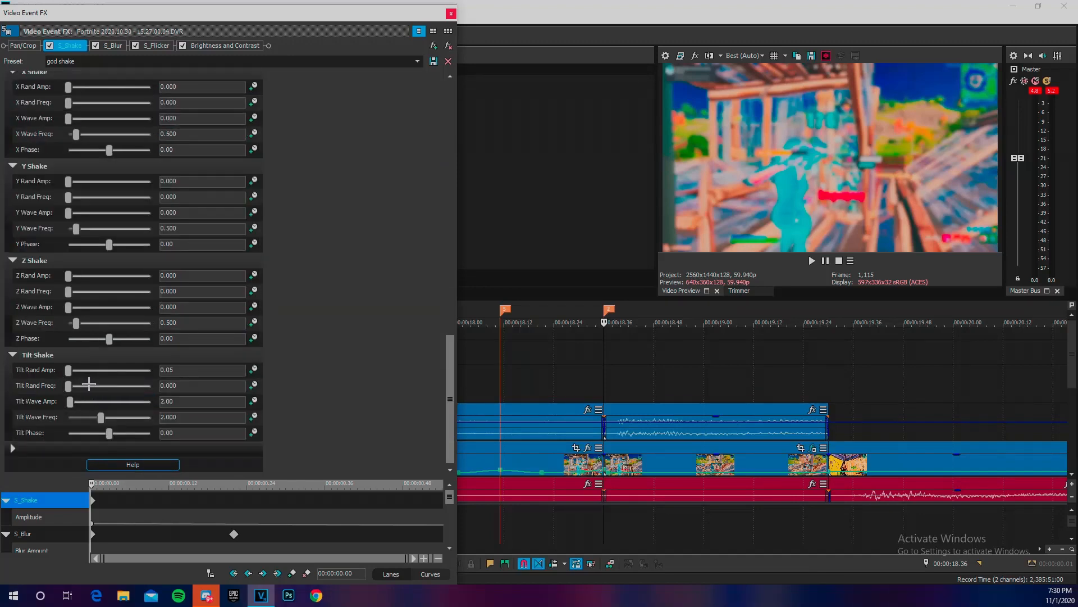
pyautogui.scroll(5, 89, 384)
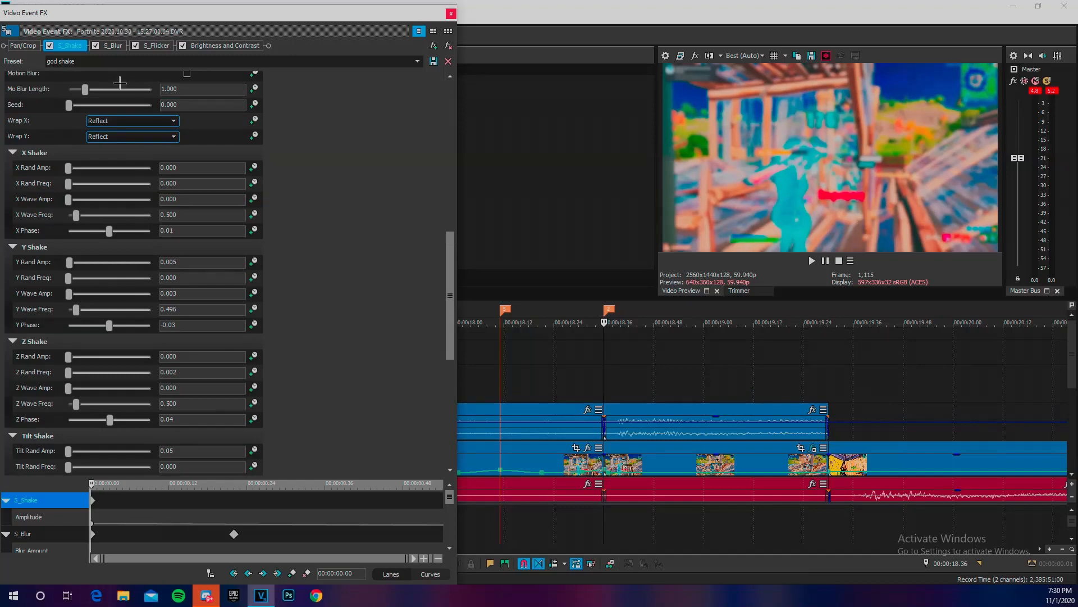
# Step: Review the clip's S_Blur, S_Flicker, and Brightness and Contrast settings, and close the effects window
pyautogui.click(113, 45)
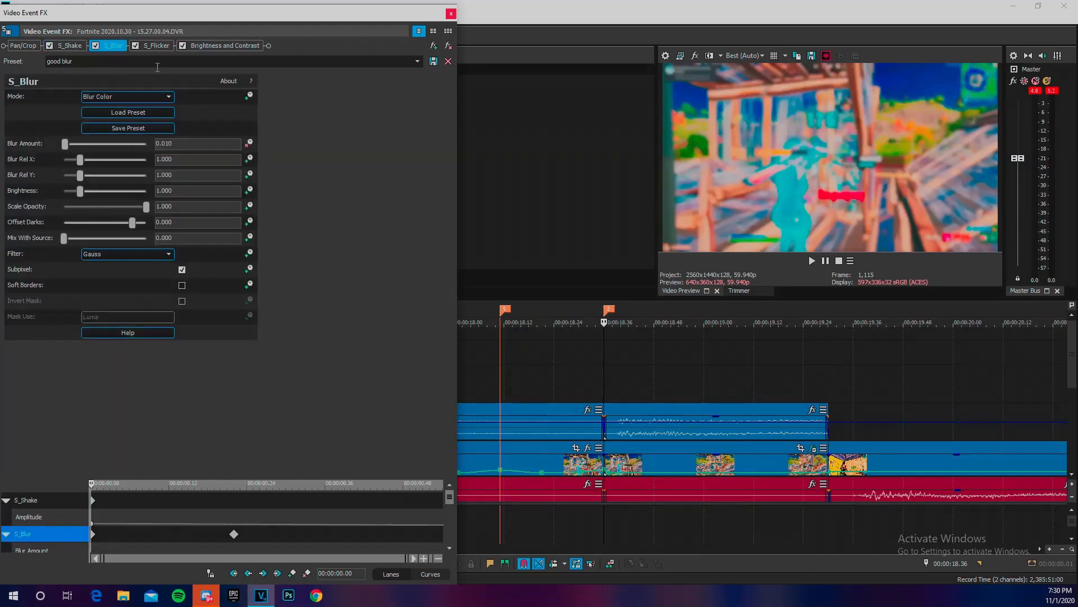
pyautogui.click(157, 47)
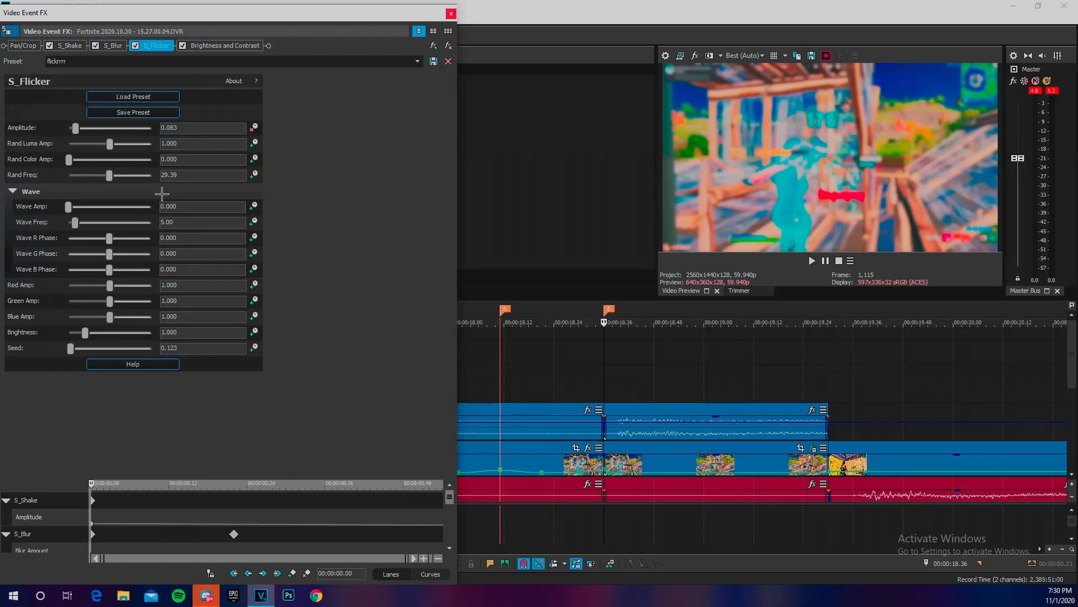
pyautogui.click(217, 47)
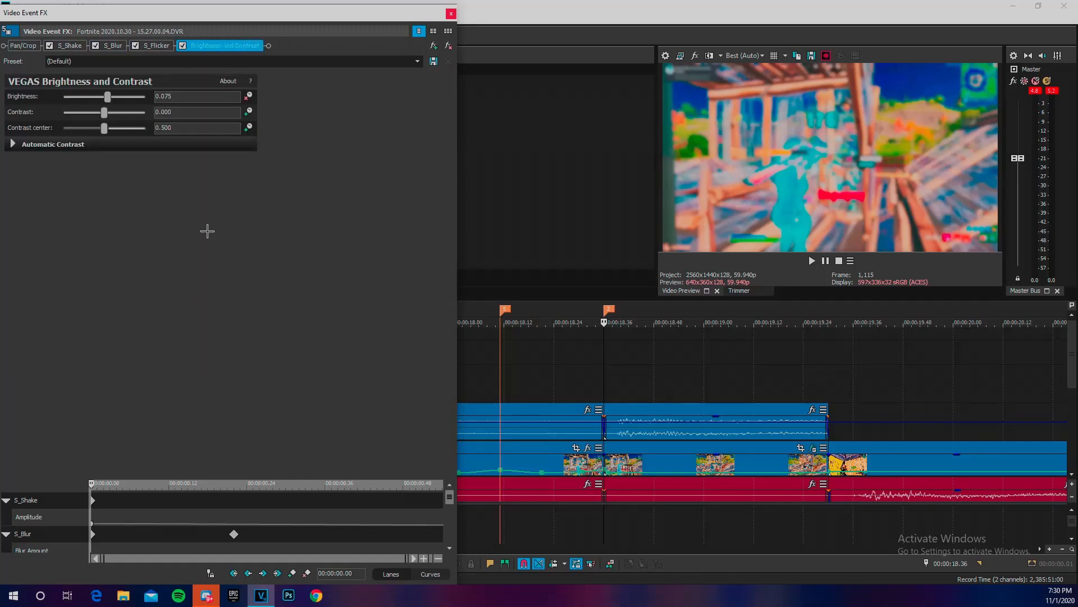
pyautogui.click(451, 14)
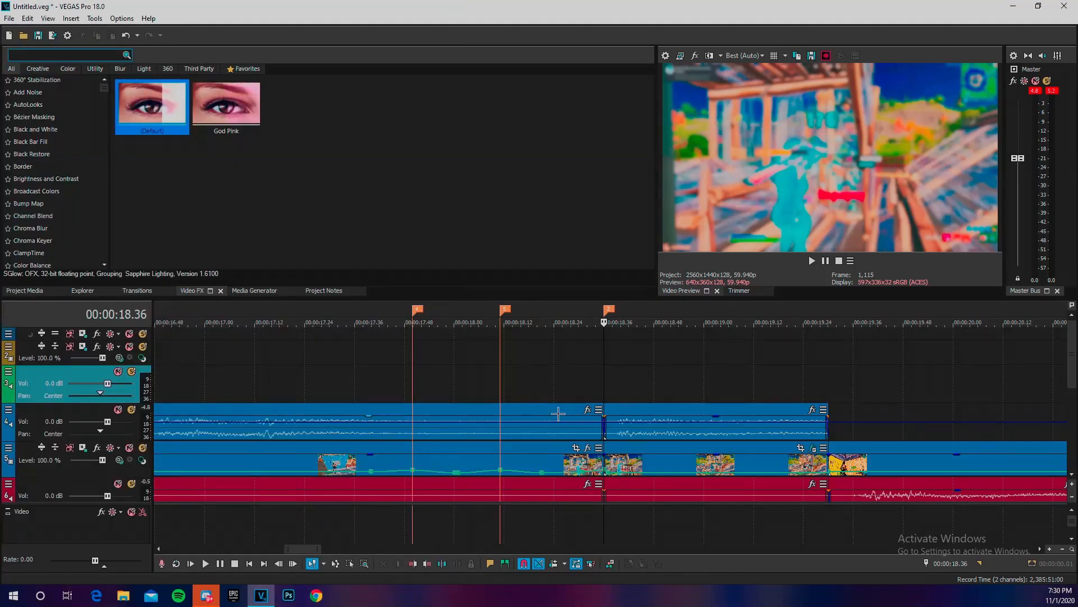
# Step: Play the edit from just before the 00:00:17.50 marker through the shake clip to about 00:00:20.01
pyautogui.scroll(-3, 503, 395)
pyautogui.click(545, 373)
pyautogui.press('space')
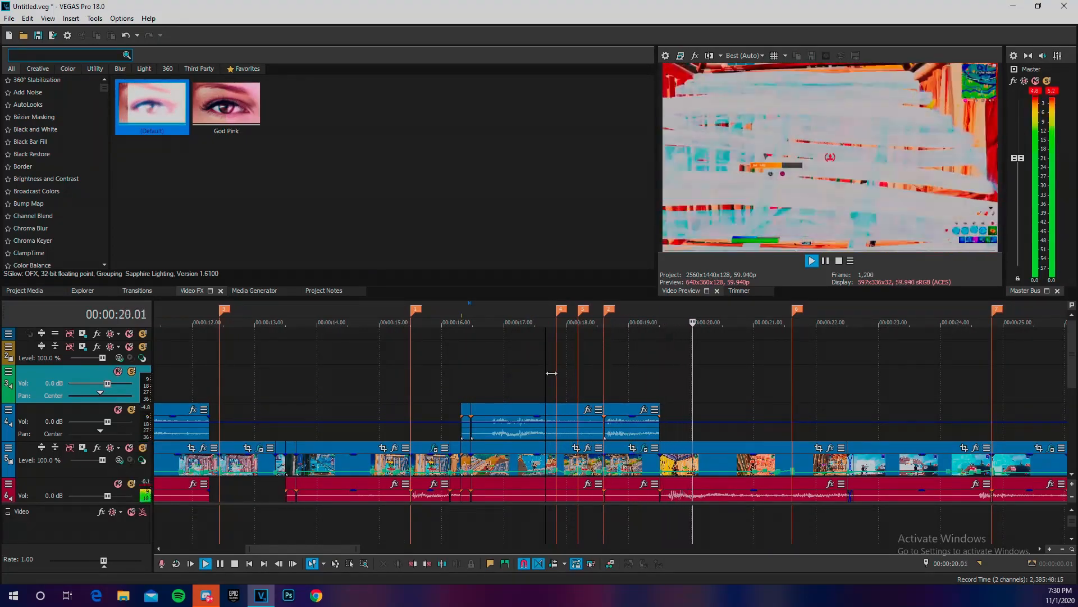
pyautogui.press('space')
pyautogui.scroll(-5, 672, 422)
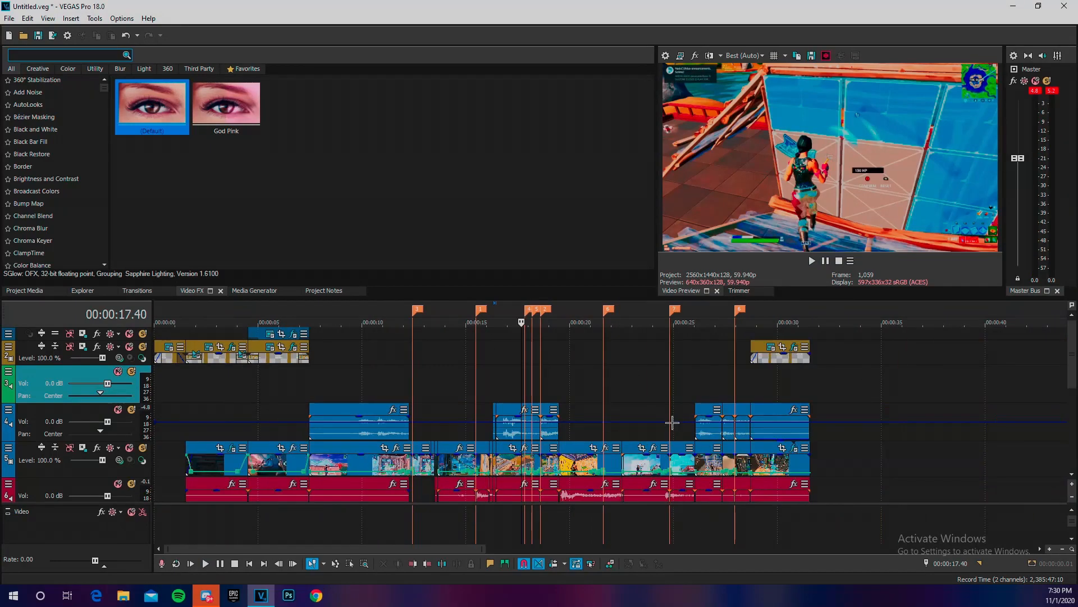
# Step: Build a RAM preview of the range 00:00:17.34 to 00:00:20.03, play it, and place the playhead on the 00:00:17.50 marker
pyautogui.moveTo(521, 390); pyautogui.dragTo(572, 380)
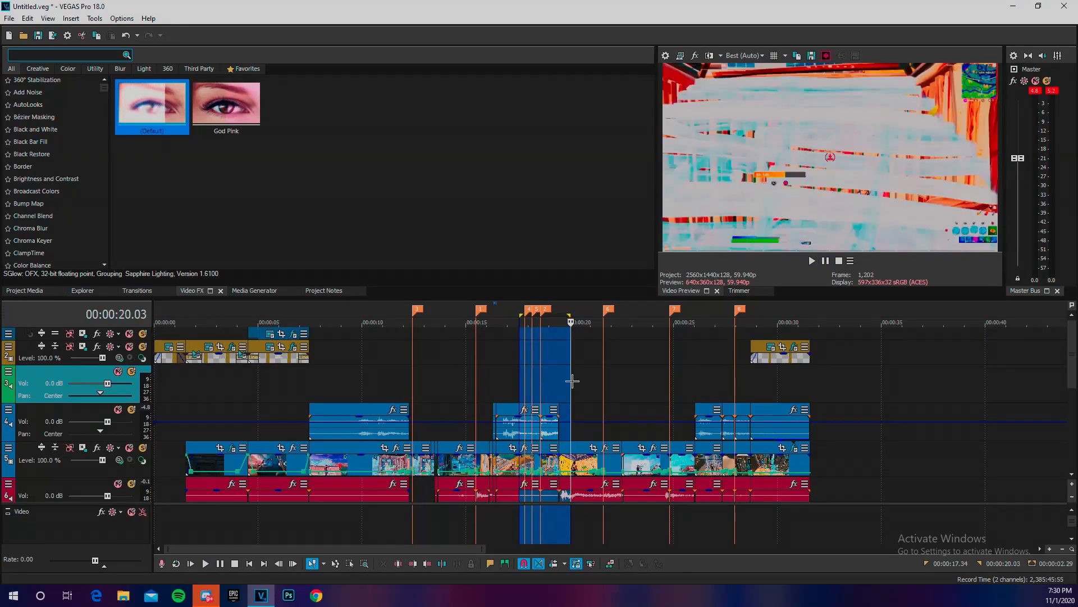
pyautogui.hotkey('shift', 'b')
pyautogui.press('space')
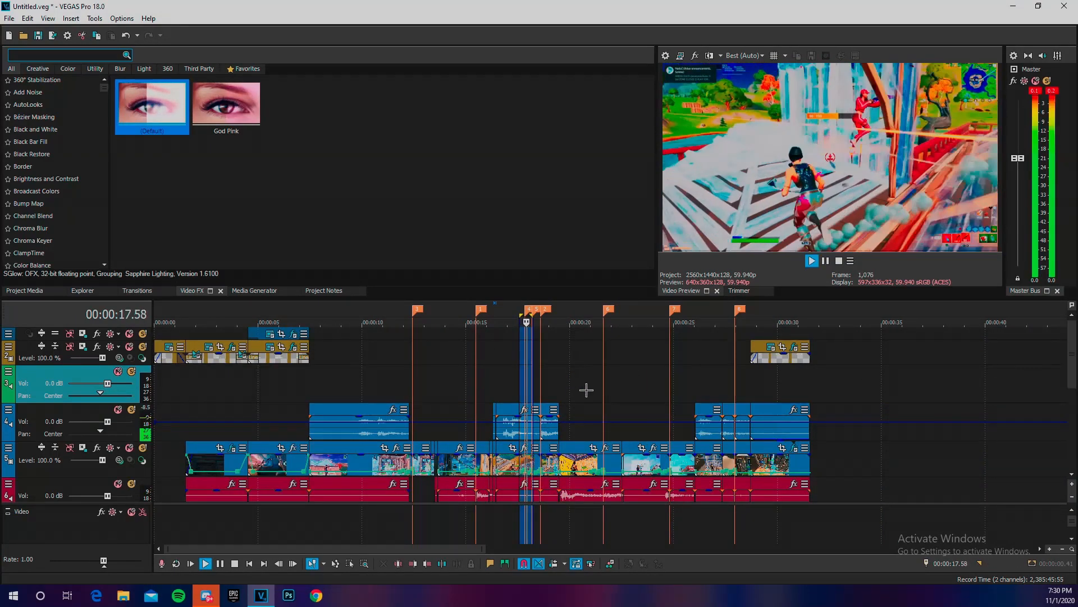
pyautogui.press('space')
pyautogui.press('space')
pyautogui.click(502, 375)
pyautogui.click(527, 378)
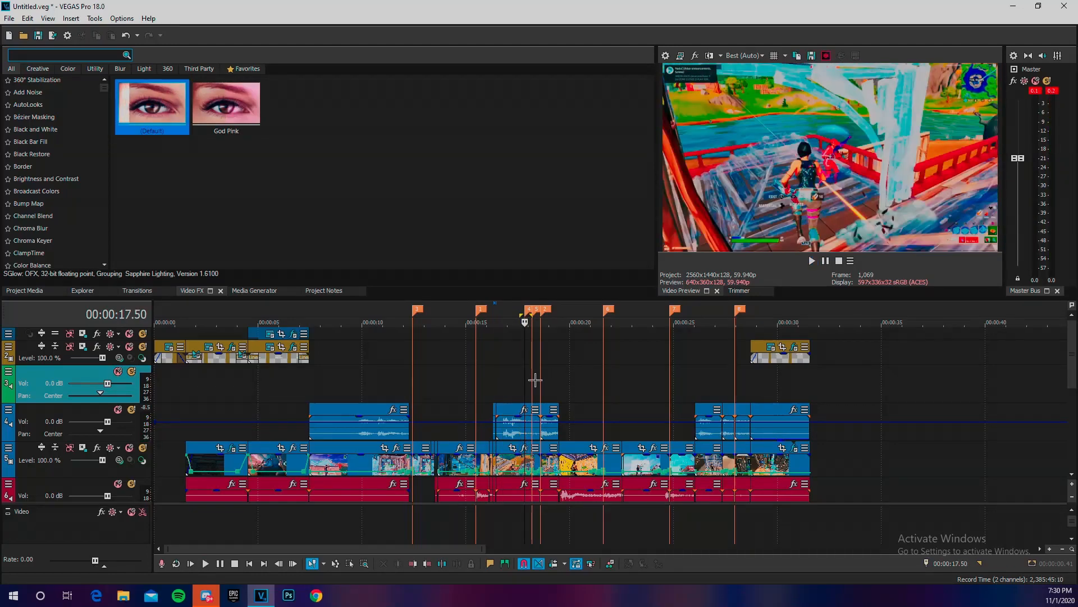
# Step: Move the playhead to the end of the shake clip at 00:00:19.30, and on to the 00:00:21.37 marker
pyautogui.scroll(5, 534, 379)
pyautogui.click(804, 400)
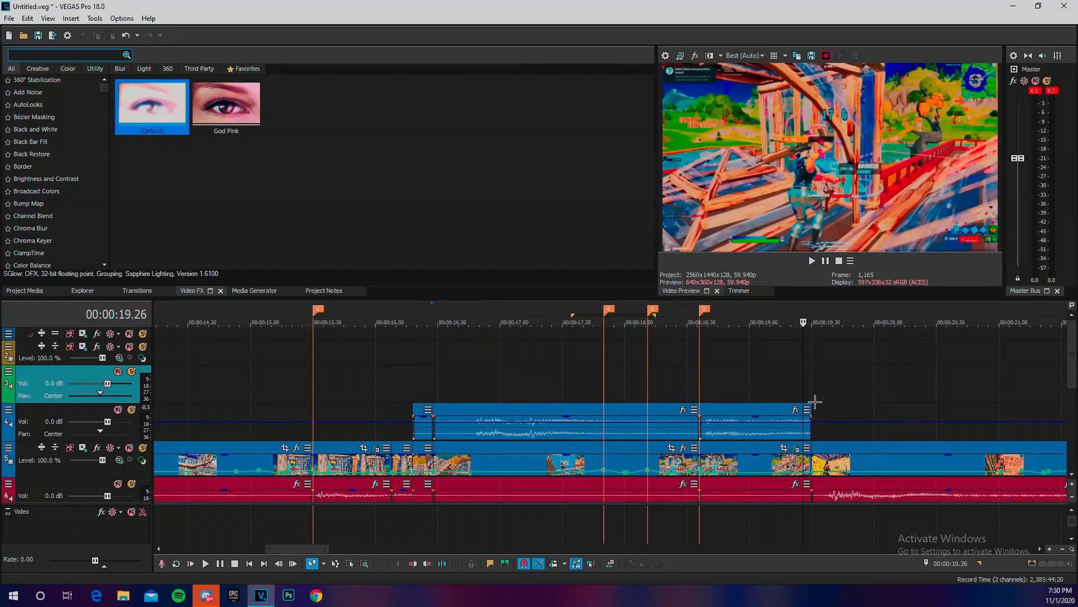
pyautogui.click(813, 404)
pyautogui.scroll(-5, 500, 421)
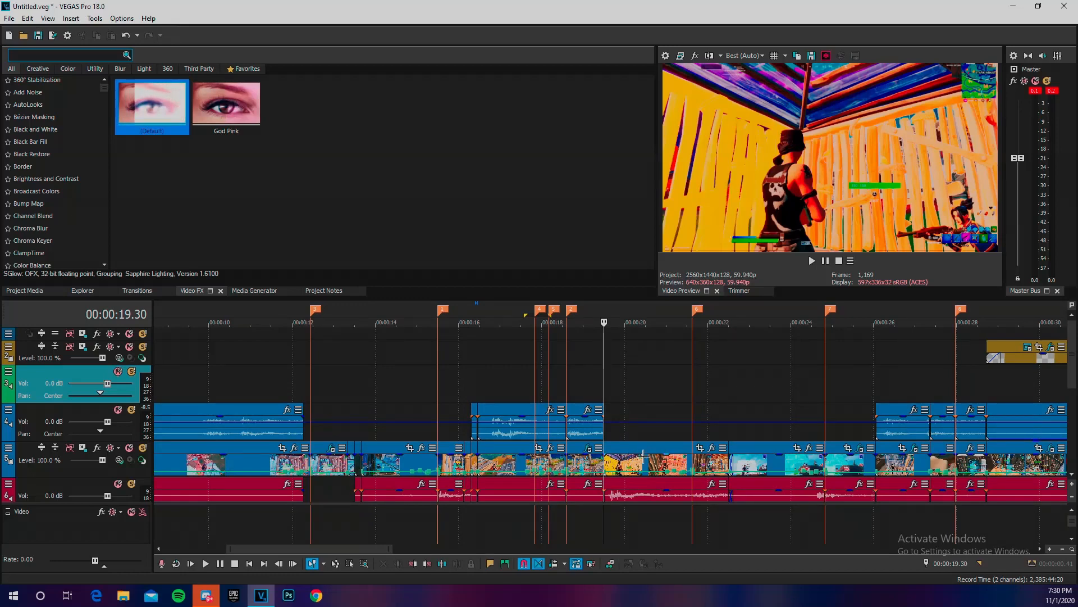
pyautogui.click(702, 402)
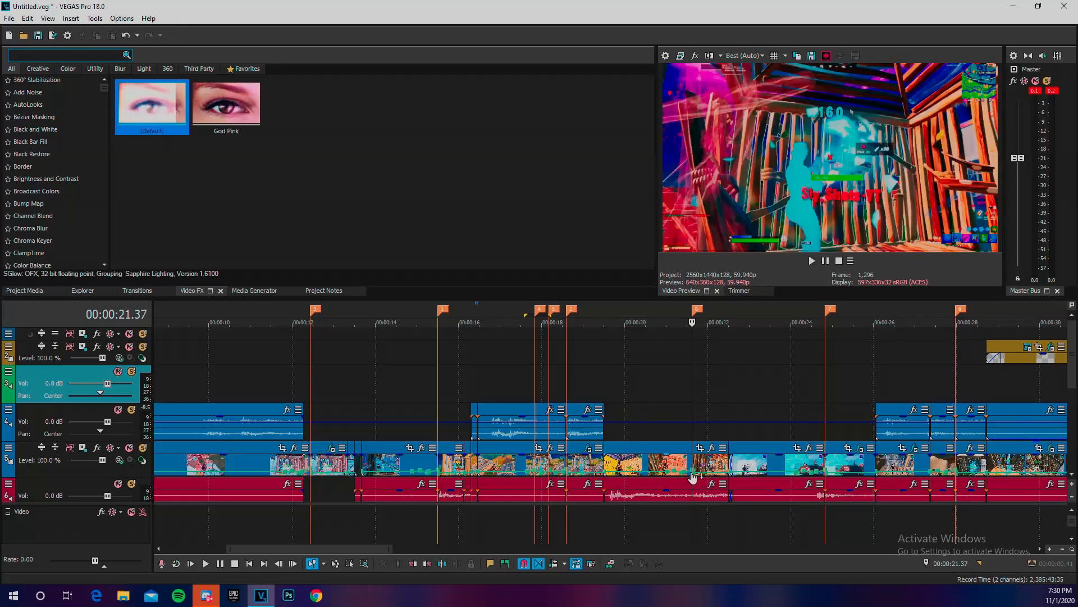
pyautogui.scroll(4, 656, 478)
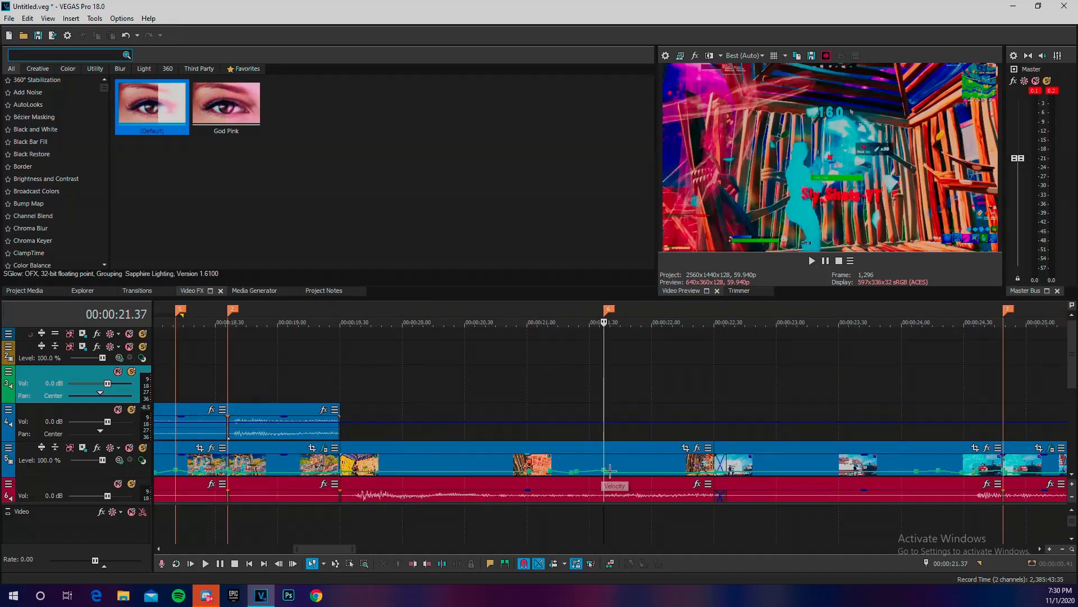
# Step: Play the velocity-ramped clip through the 00:00:21.37 marker twice, up to about 00:00:22.06
pyautogui.click(544, 413)
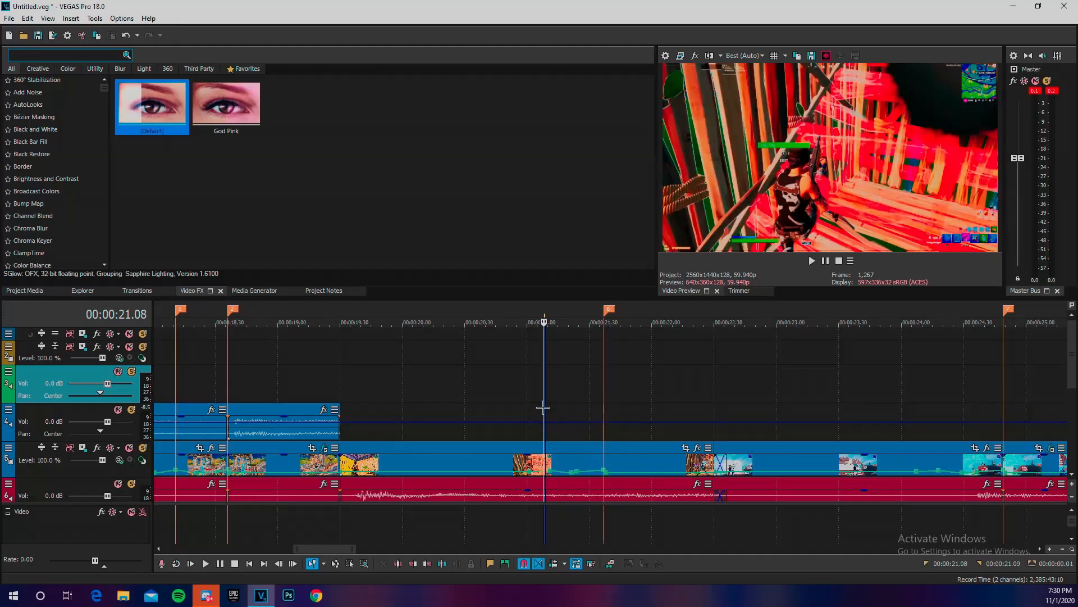
pyautogui.click(490, 401)
pyautogui.press('space')
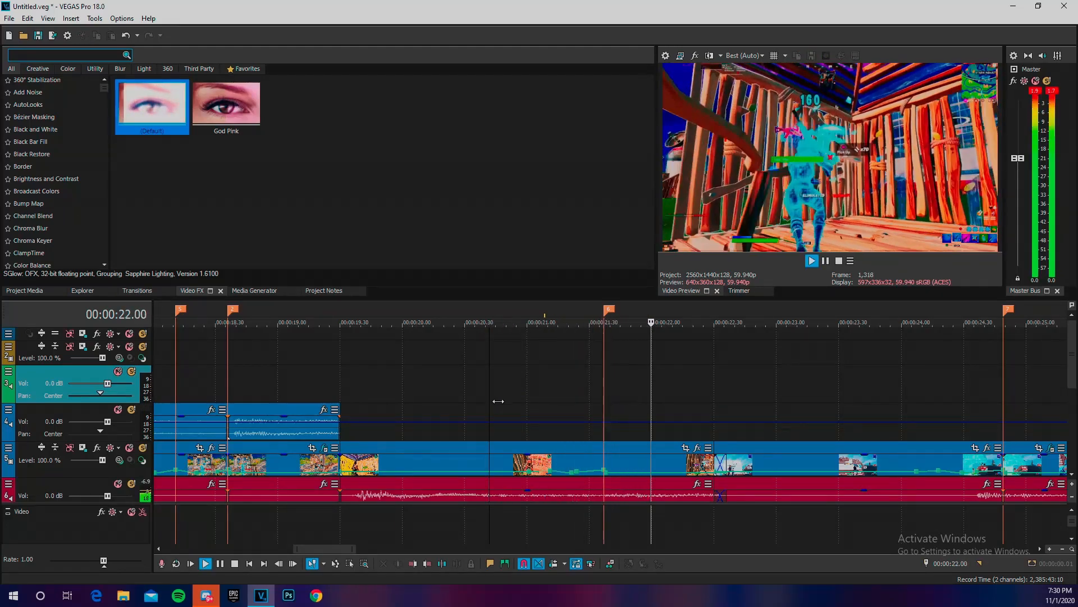
pyautogui.press('space')
pyautogui.click(606, 439)
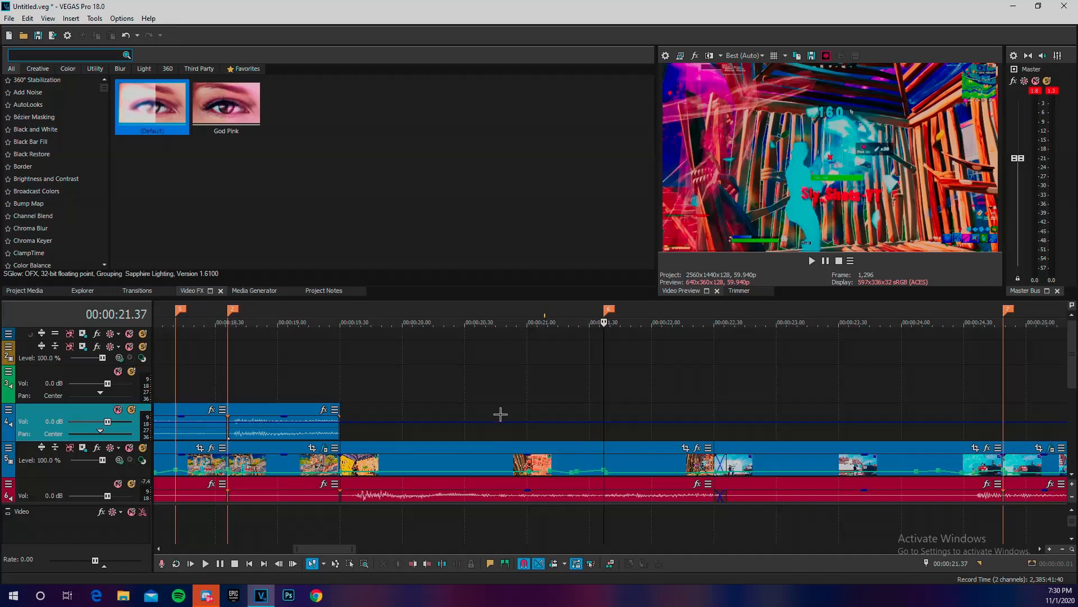
pyautogui.click(496, 396)
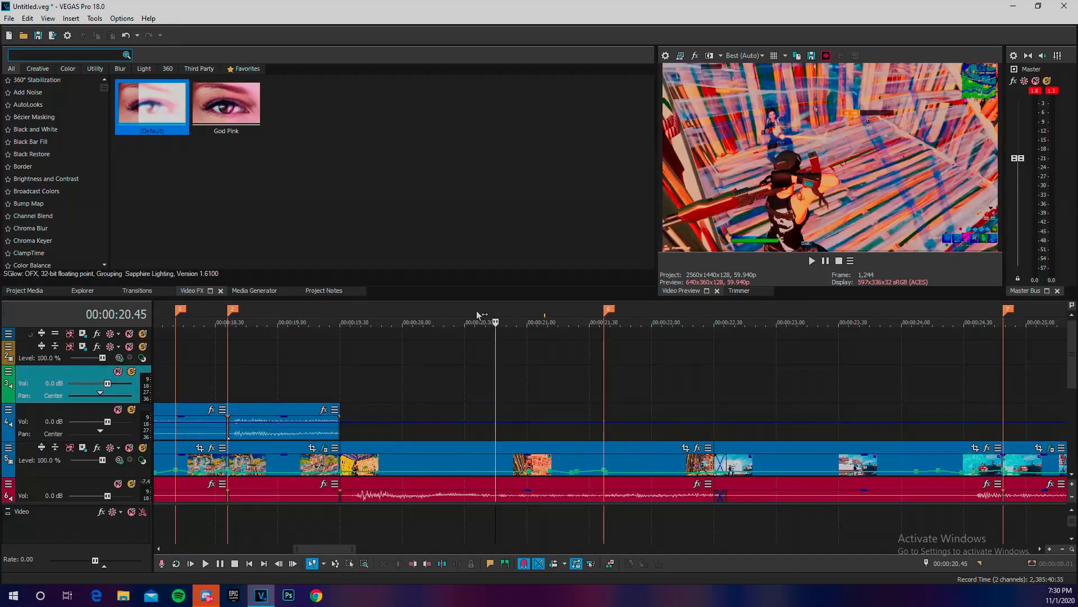
pyautogui.press('space')
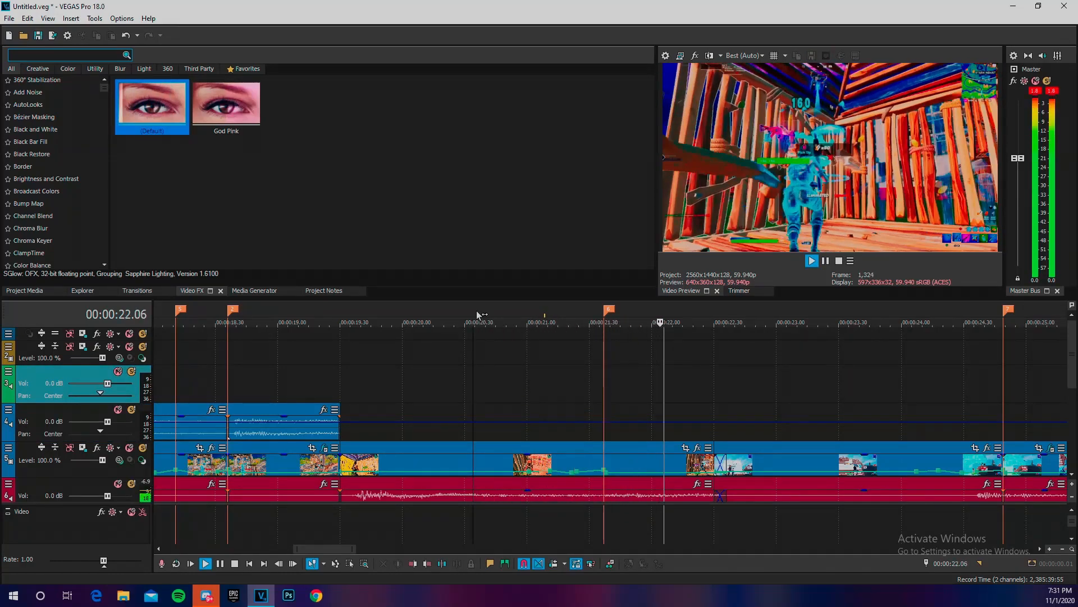
pyautogui.press('space')
# Step: Place the playhead on the 00:00:24.49 marker and open the effects of the gameplay clip that starts there
pyautogui.scroll(-5, 739, 451)
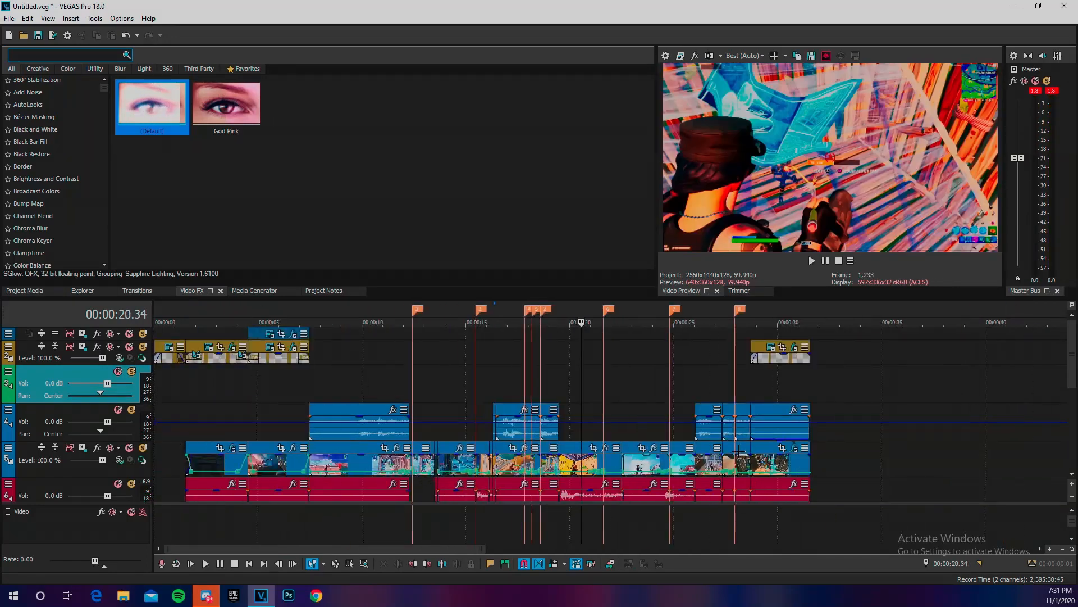
pyautogui.click(671, 447)
pyautogui.scroll(5, 672, 444)
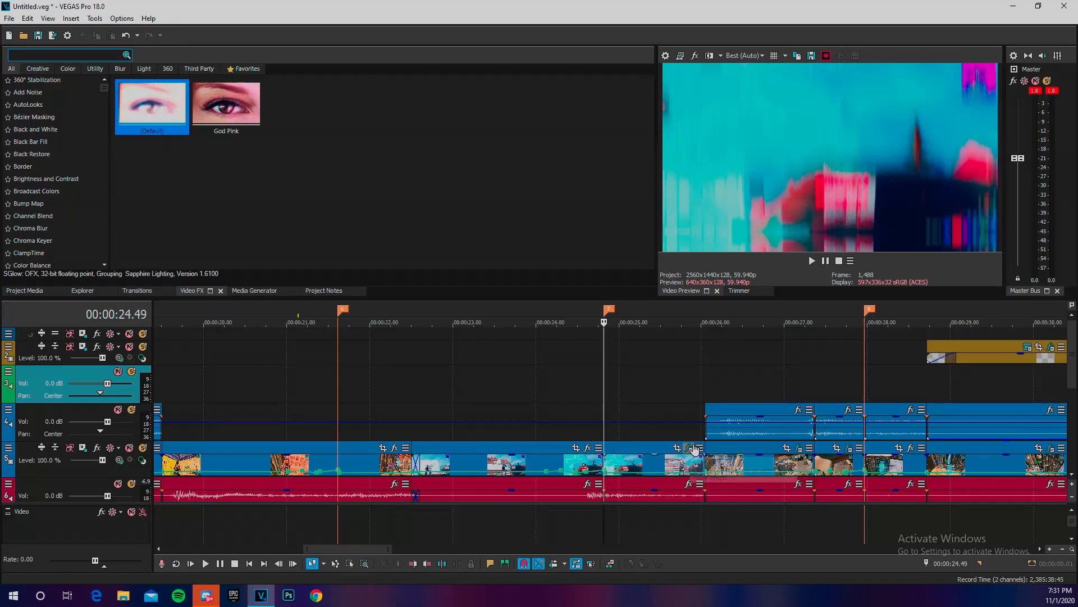
pyautogui.click(691, 448)
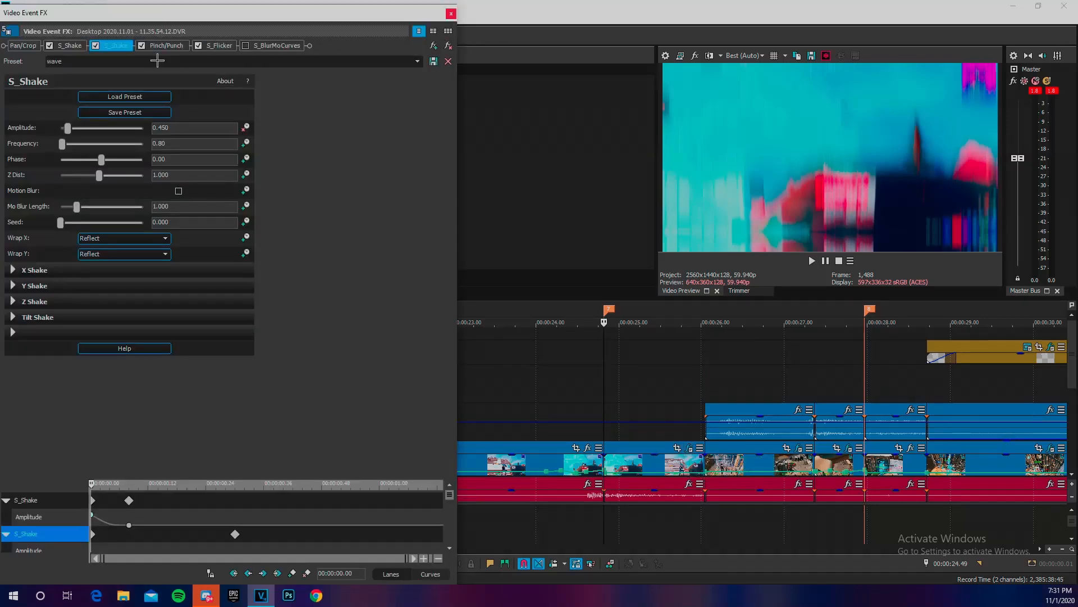
# Step: Review the first S_Shake effect with the "nice shake" preset, including its X, Y, Z and Tilt Shake settings
pyautogui.click(72, 45)
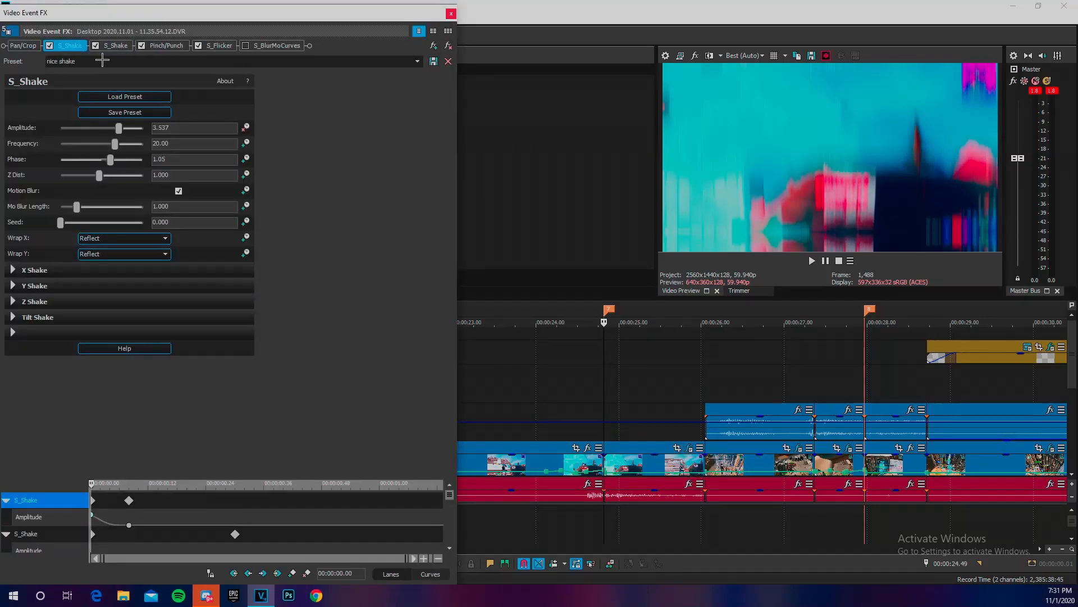
pyautogui.click(12, 269)
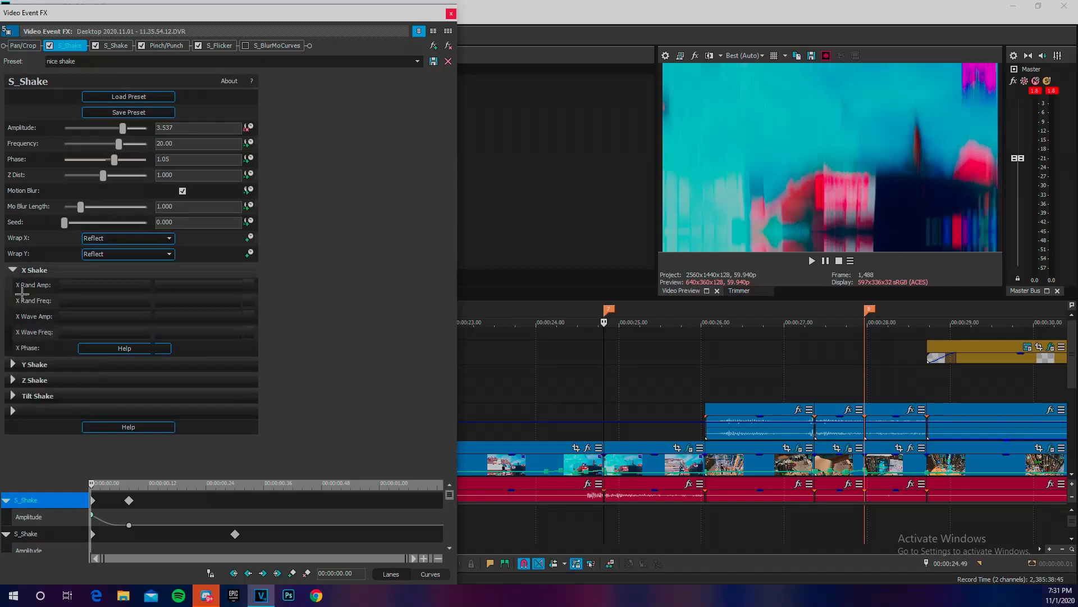
pyautogui.click(22, 371)
pyautogui.click(23, 458)
pyautogui.scroll(-3, 24, 449)
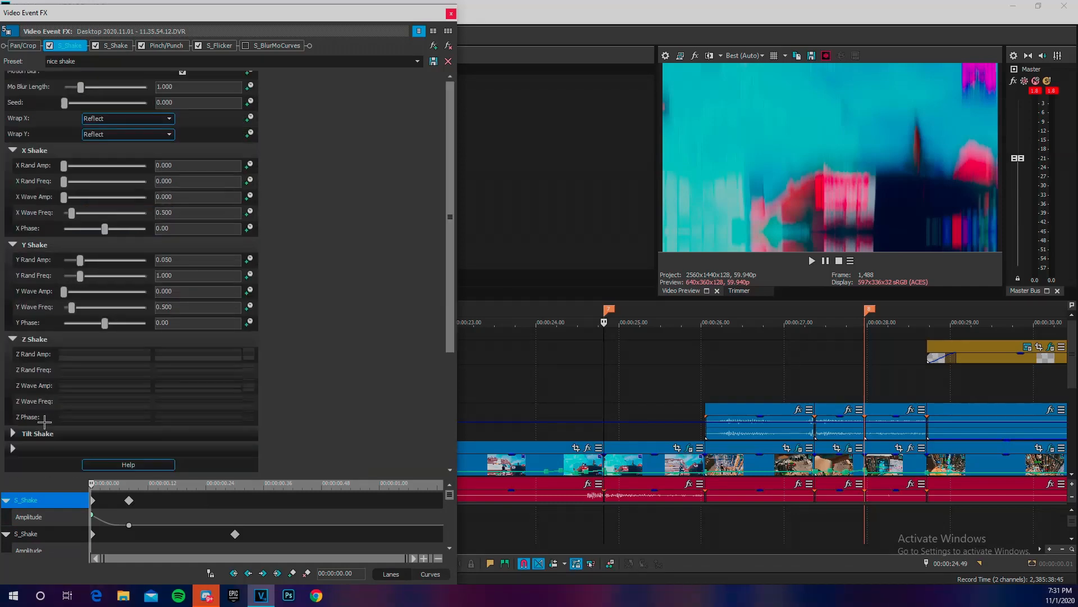
pyautogui.click(14, 434)
pyautogui.scroll(-3, 39, 445)
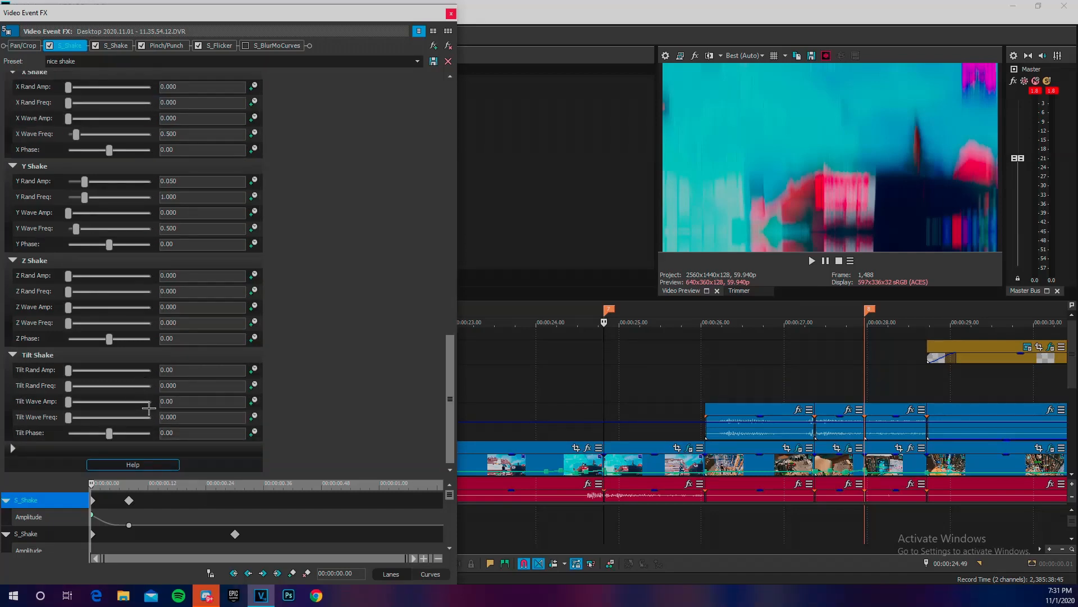
pyautogui.scroll(5, 342, 404)
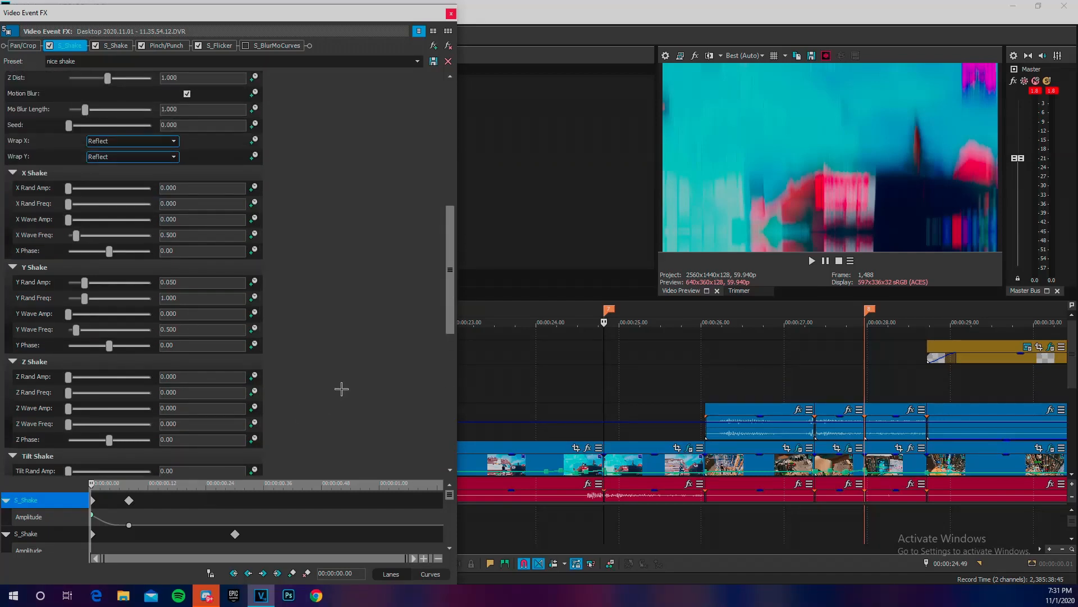
pyautogui.scroll(3, 324, 326)
# Step: Review the second S_Shake effect with the "wave" preset, expanding its X, Y, Z, Tilt Shake and crop settings
pyautogui.click(115, 46)
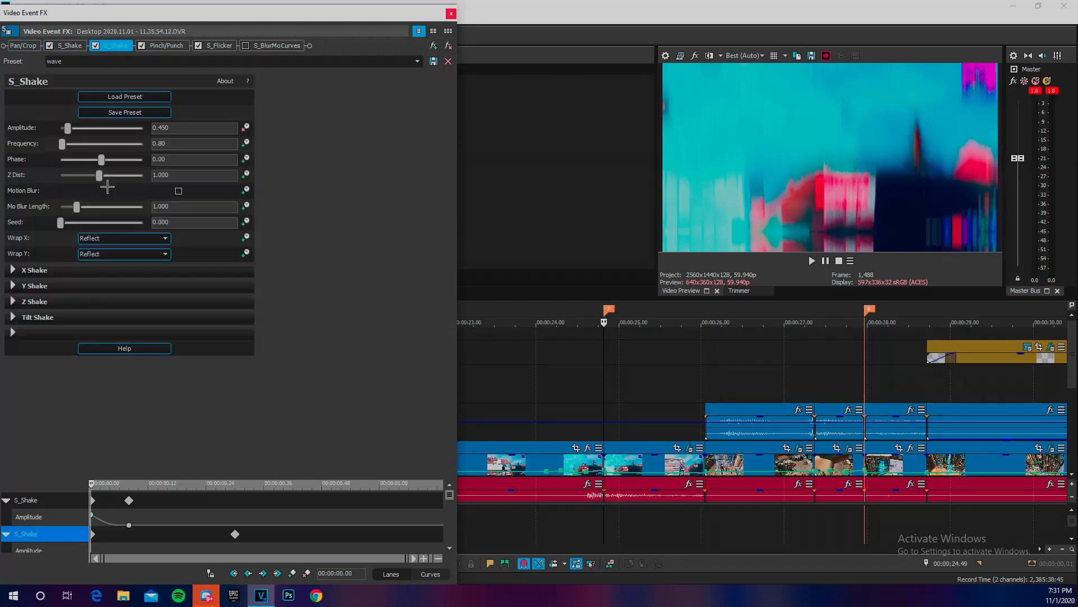
pyautogui.click(22, 272)
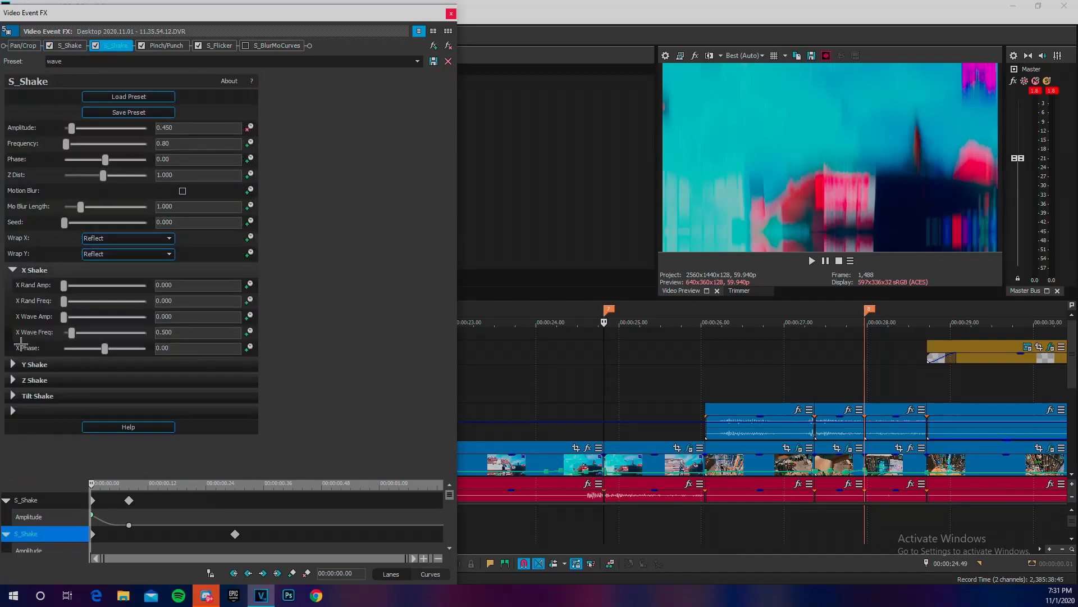
pyautogui.click(21, 364)
pyautogui.click(21, 459)
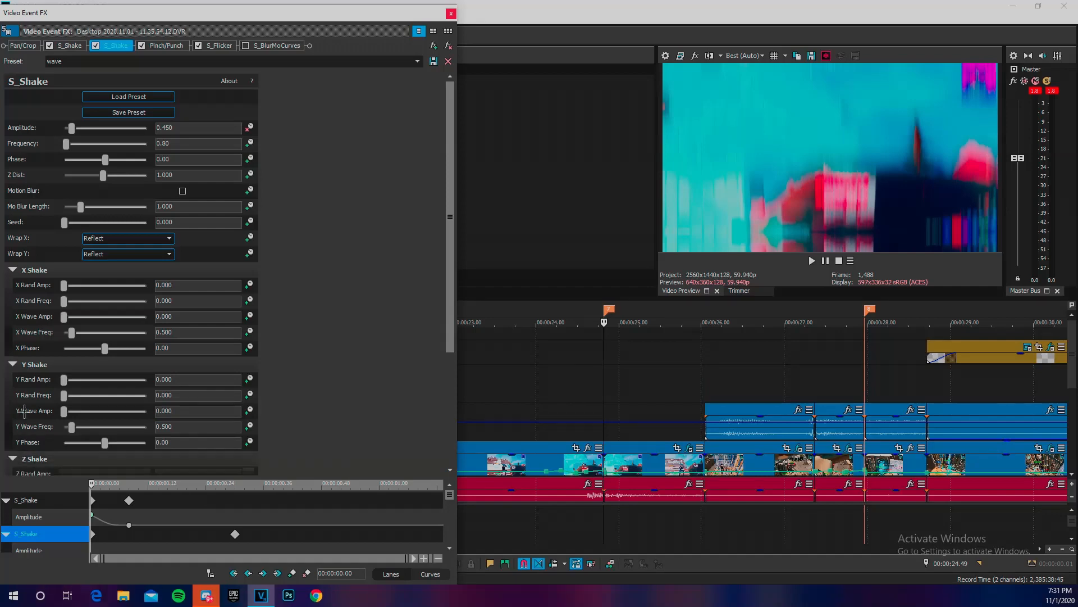
pyautogui.scroll(-3, 23, 416)
pyautogui.click(13, 452)
pyautogui.scroll(-3, 25, 438)
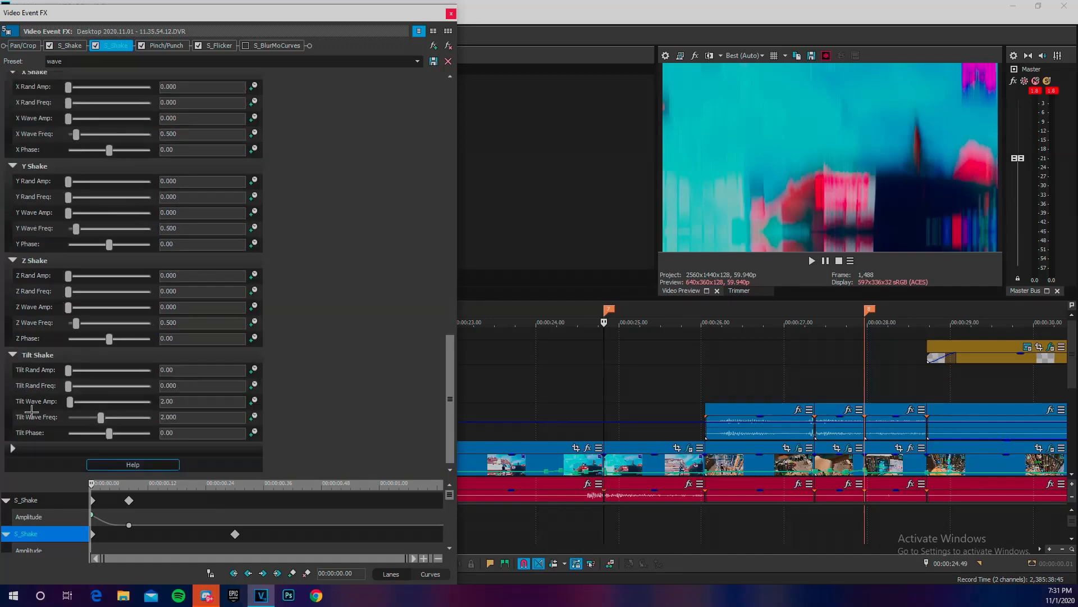
pyautogui.click(14, 448)
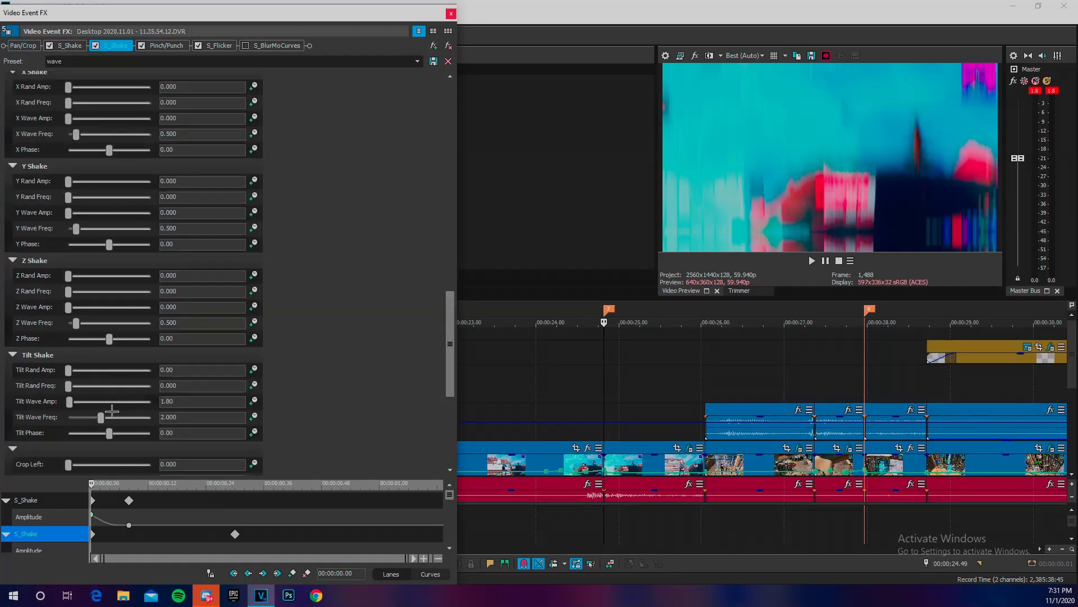
# Step: Review the clip's Pinch/Punch, S_Flicker and S_BlurMoCurves settings, and close the effects window
pyautogui.click(166, 46)
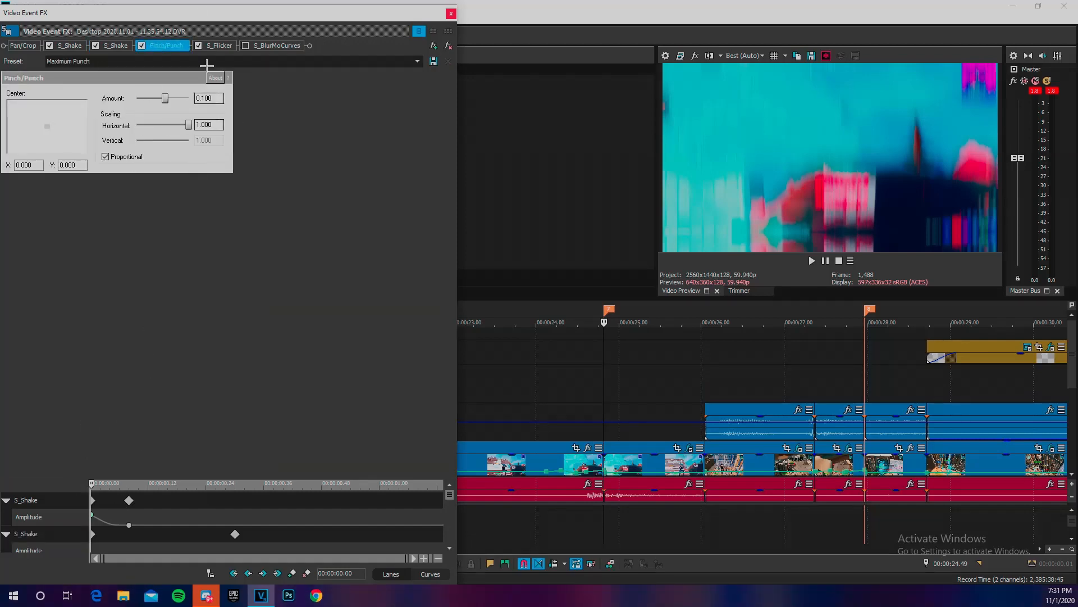
pyautogui.click(219, 46)
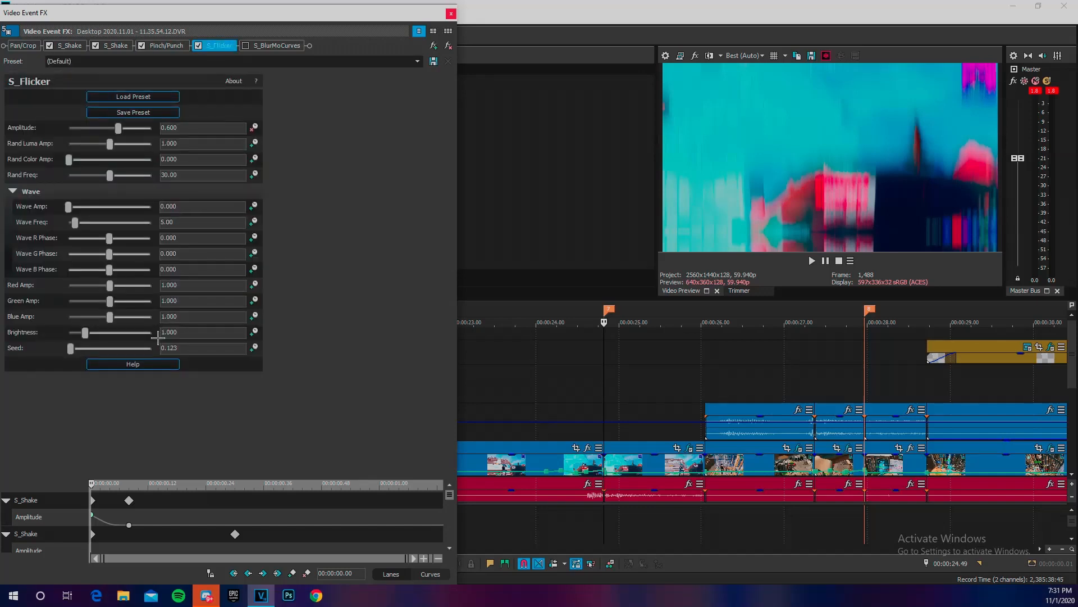
pyautogui.click(300, 48)
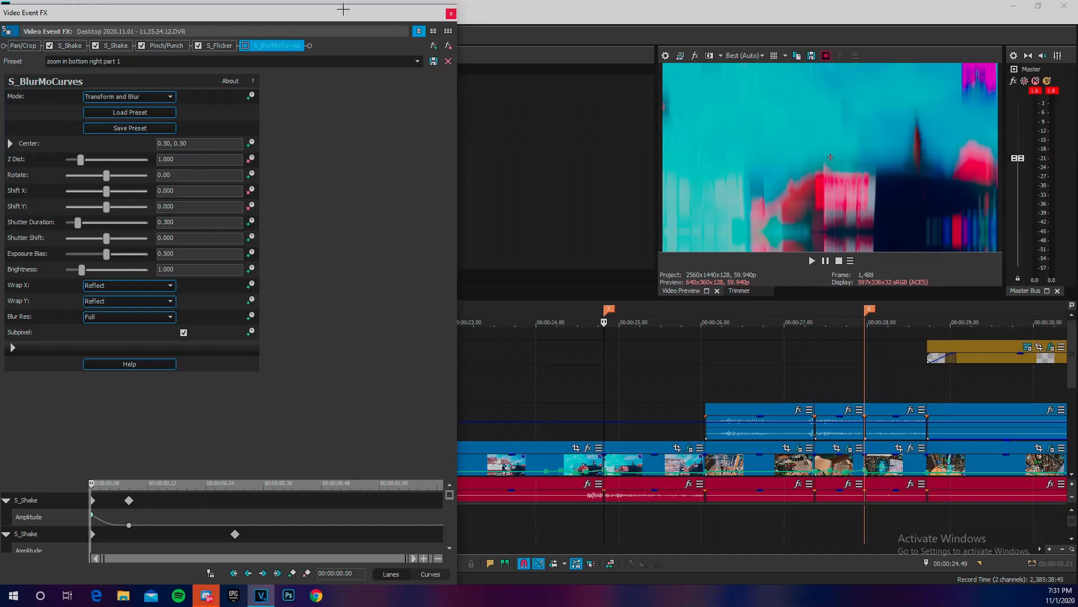
pyautogui.click(451, 13)
pyautogui.scroll(-5, 625, 378)
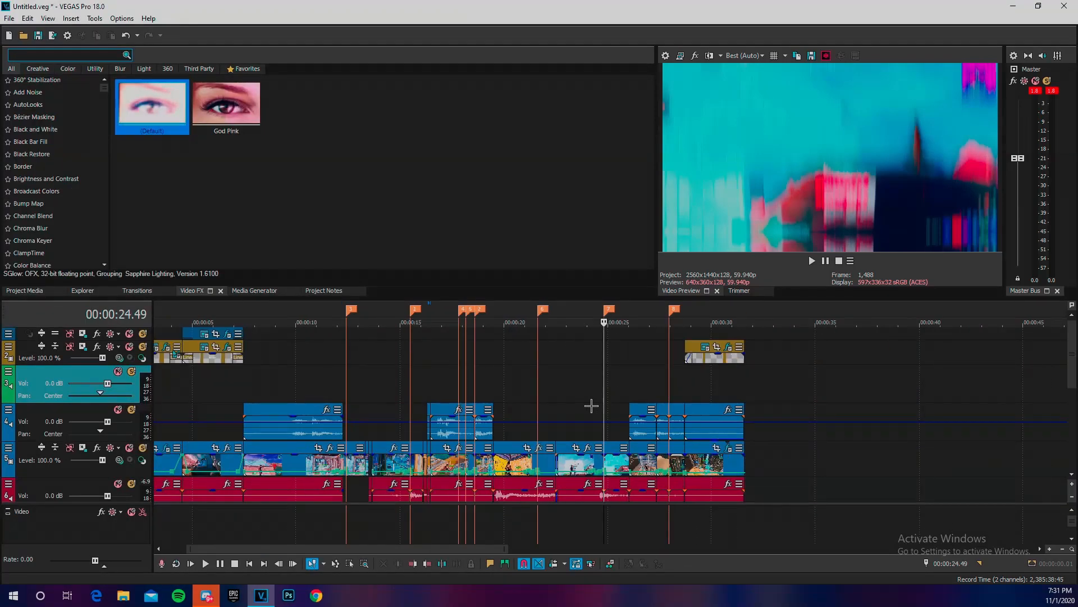
# Step: Play the edit from the 00:00:24.49 marker to about 00:00:25.27, and place the playhead at the next clip's start at 00:00:26.03
pyautogui.press('space')
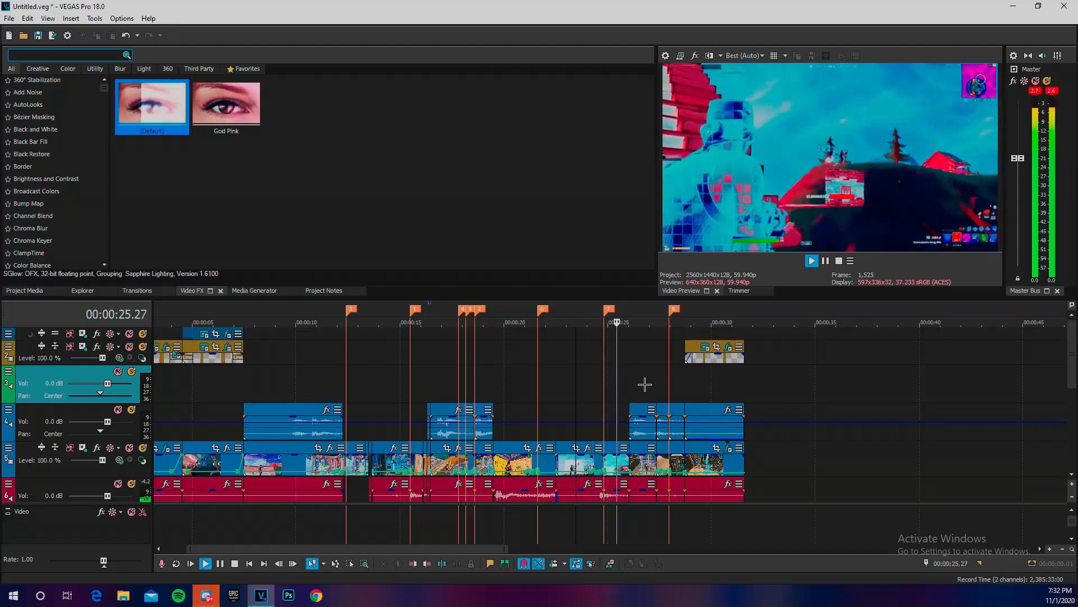
pyautogui.press('space')
pyautogui.click(604, 377)
pyautogui.scroll(5, 606, 376)
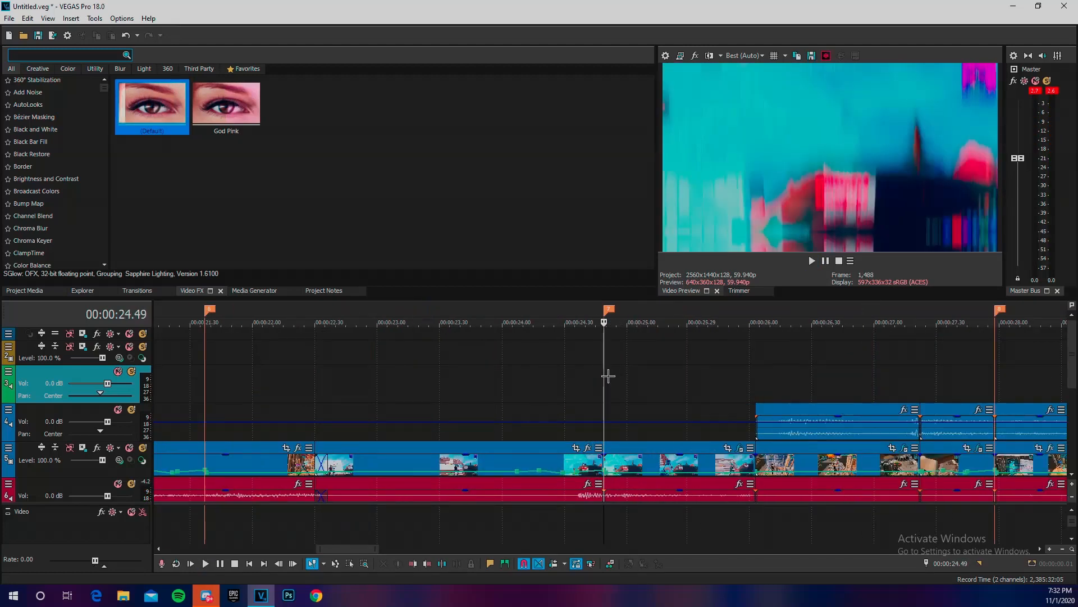
pyautogui.click(758, 382)
# Step: Skim the remaining gameplay clips and the "Thanks For Watching" title, returning the playhead to about 00:00:26.26
pyautogui.scroll(-5, 773, 387)
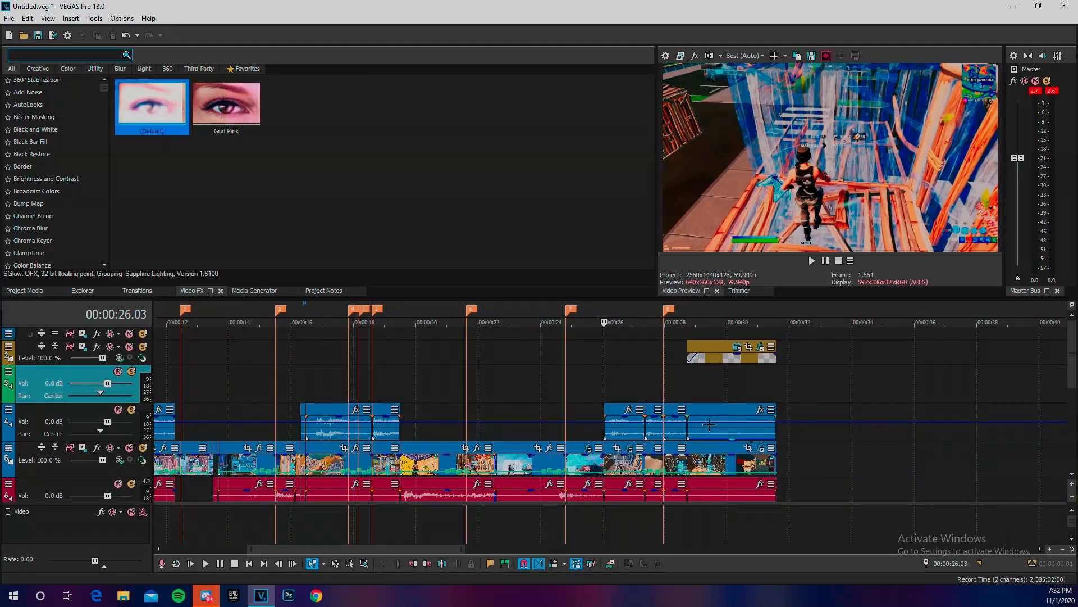
pyautogui.click(665, 380)
pyautogui.click(652, 384)
pyautogui.click(633, 383)
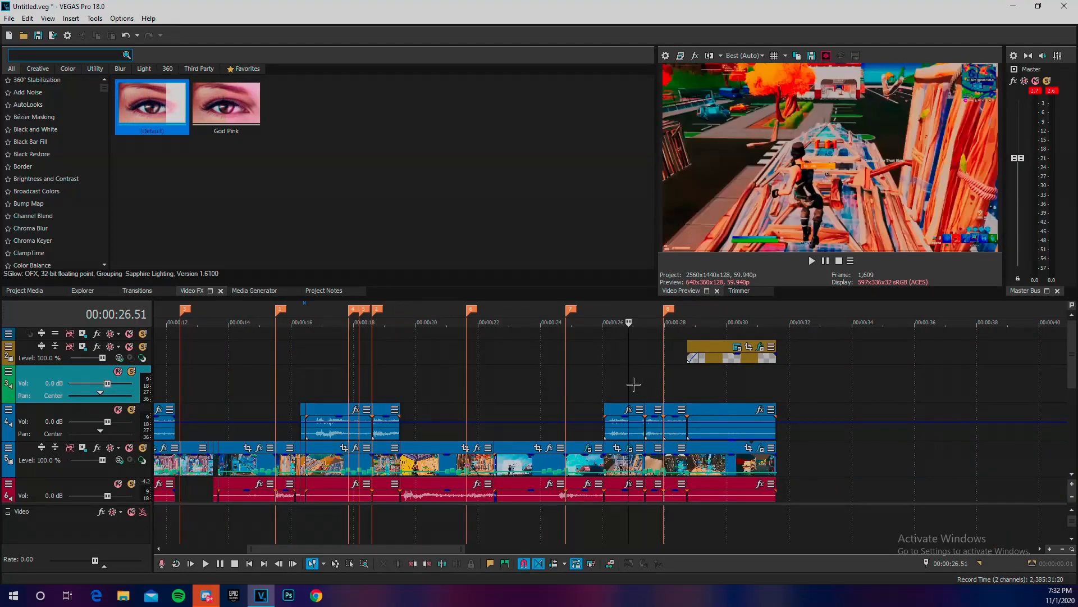
pyautogui.click(676, 353)
pyautogui.click(682, 354)
pyautogui.click(707, 361)
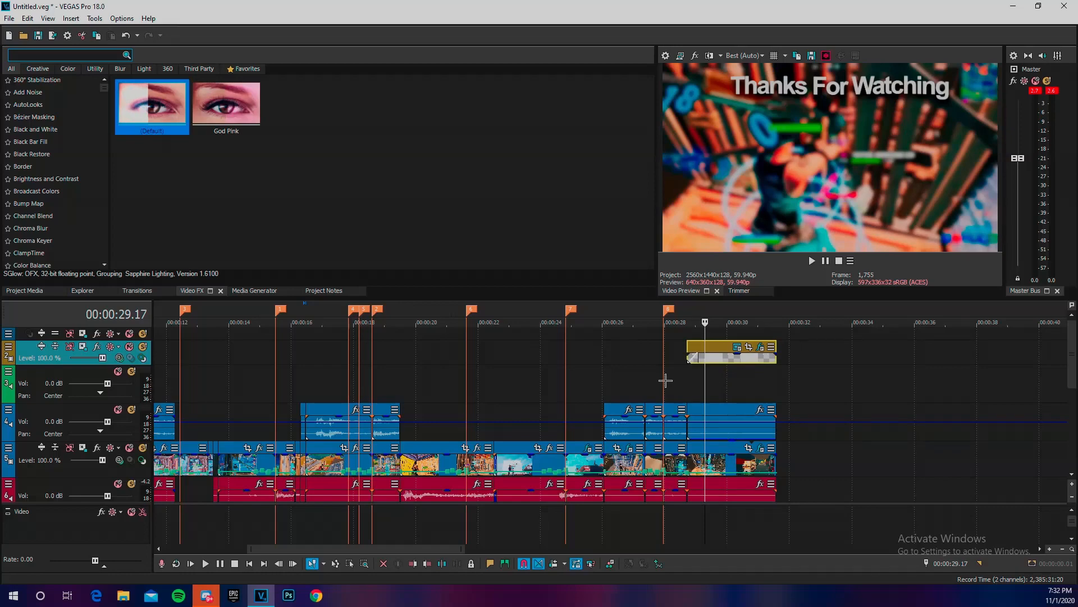
pyautogui.click(620, 381)
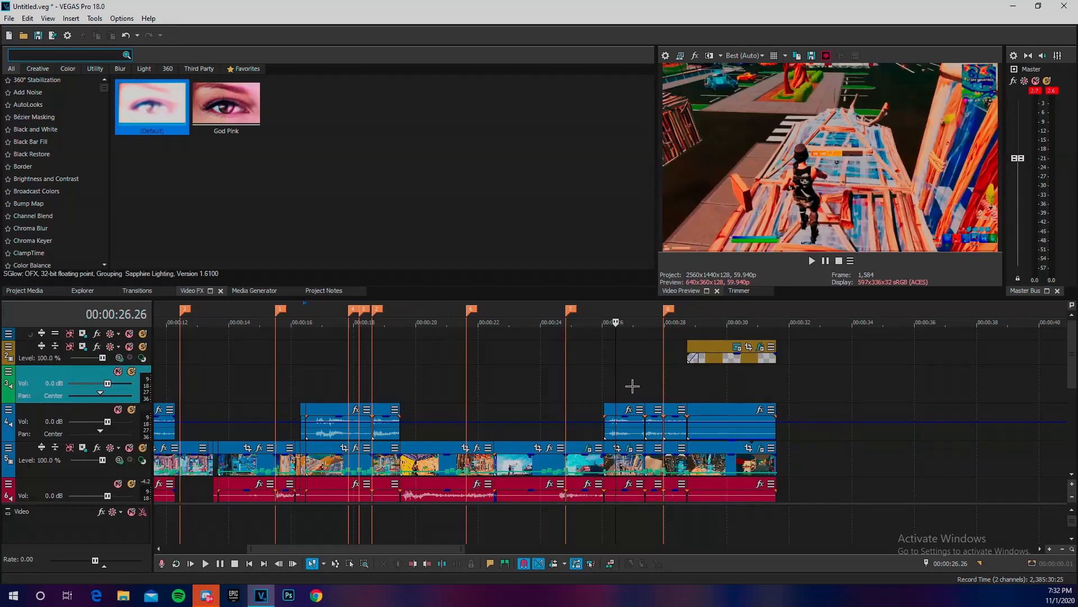
# Step: Play the build-up to the final kill from about 00:00:26.37 to 00:00:28.12
pyautogui.click(649, 361)
pyautogui.scroll(5, 650, 380)
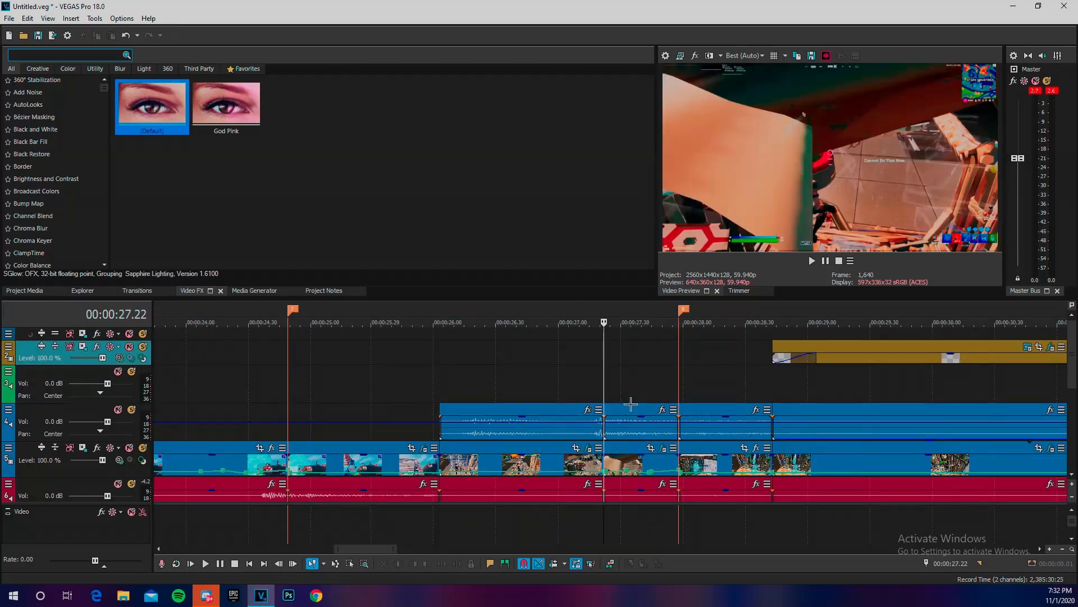
pyautogui.press('space')
pyautogui.press('space')
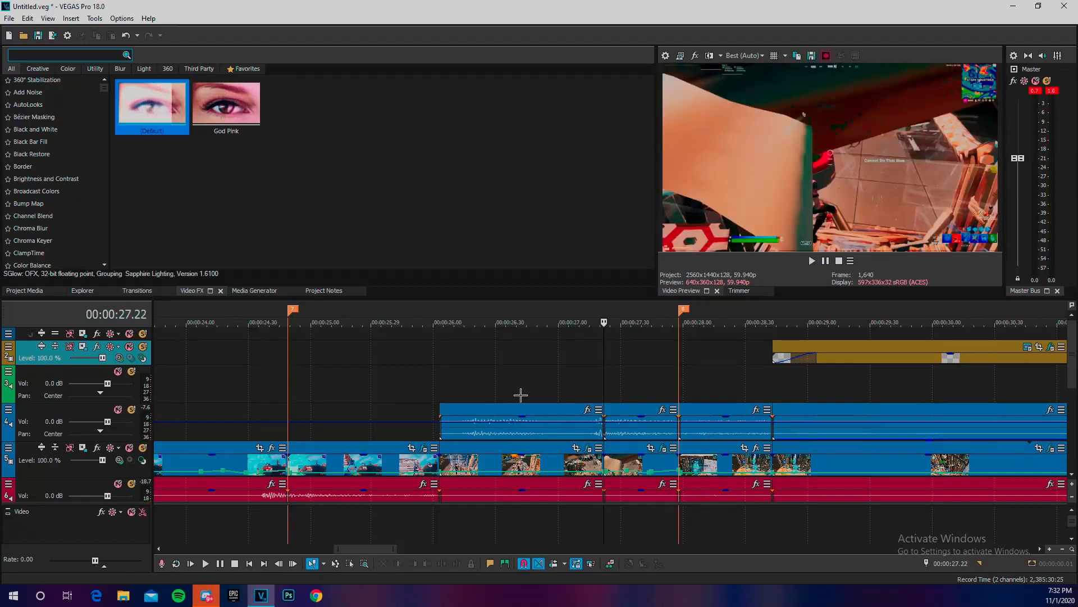
pyautogui.click(521, 395)
pyautogui.press('space')
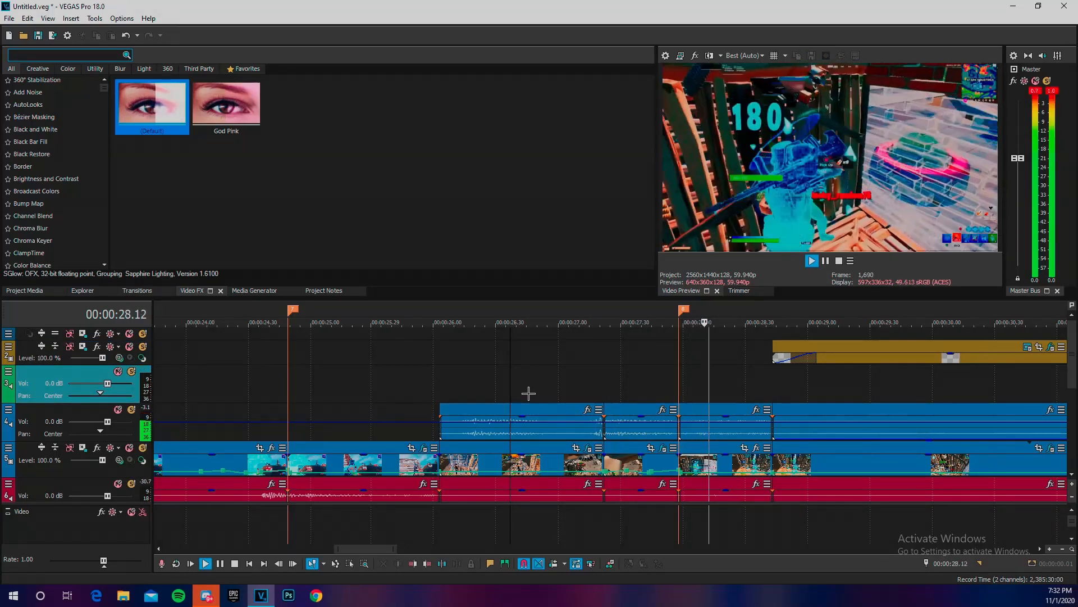
pyautogui.press('space')
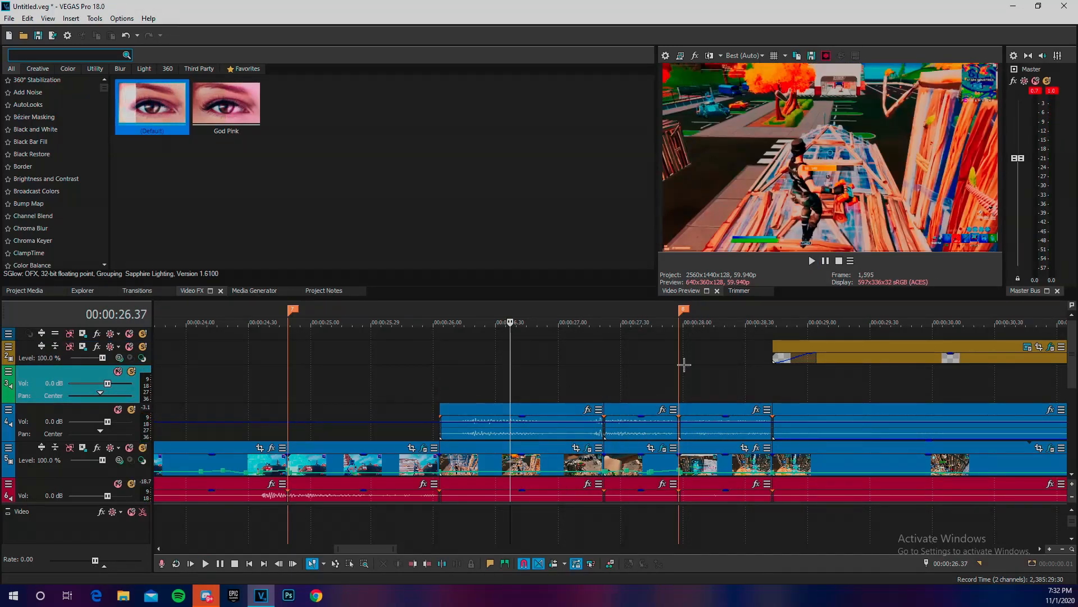
# Step: Preview the black-and-white flicker from about 00:00:27.49, and place the playhead on the 00:00:27.58 marker
pyautogui.click(684, 365)
pyautogui.scroll(5, 660, 488)
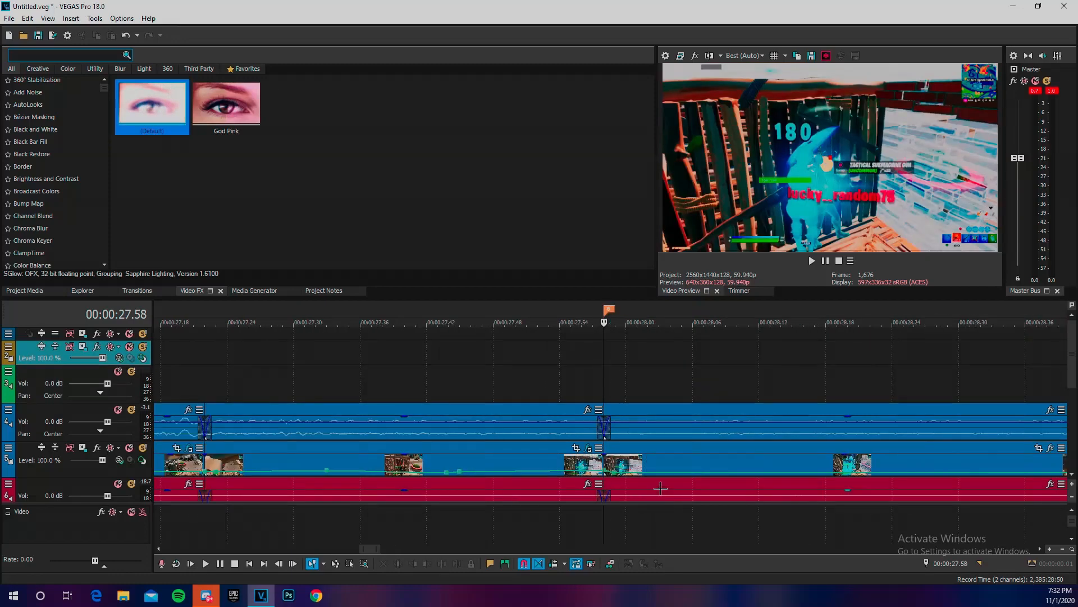
pyautogui.click(509, 315)
pyautogui.press('space')
pyautogui.press('space')
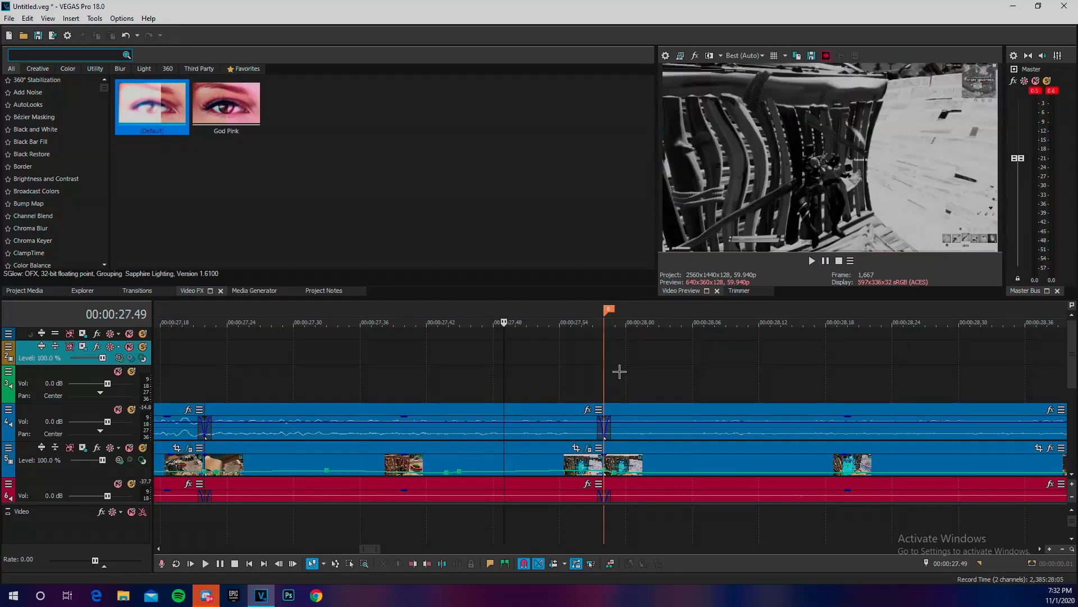
pyautogui.click(618, 371)
pyautogui.click(611, 373)
pyautogui.scroll(-2, 581, 398)
pyautogui.scroll(-1, 580, 399)
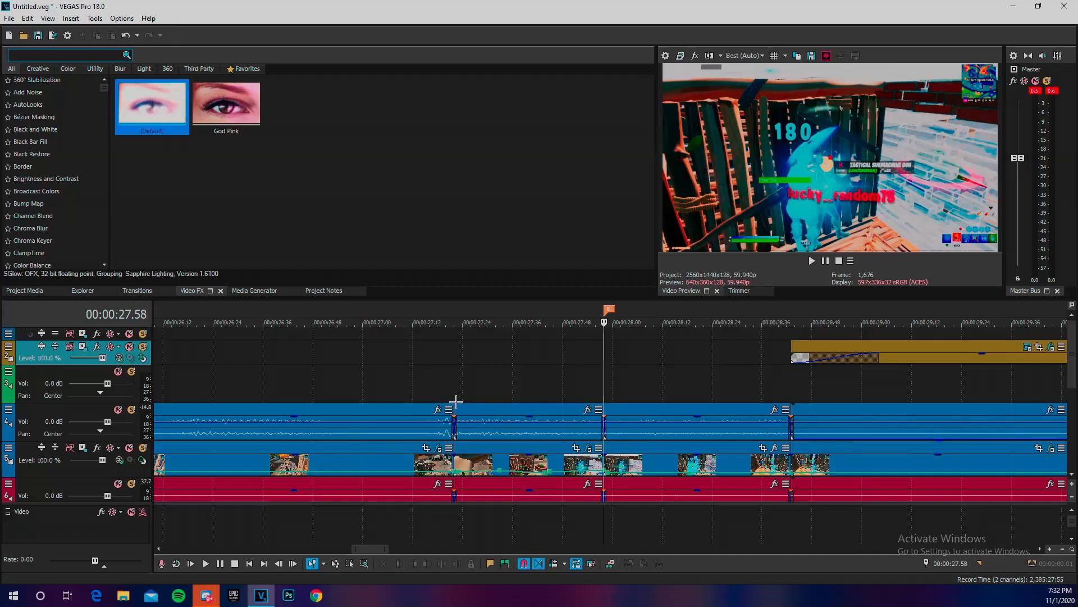
# Step: Place the playhead at the clip boundary at 00:00:27.22 and examine the velocity envelope of the clip starting there
pyautogui.click(417, 395)
pyautogui.press('Right')
pyautogui.press('Right')
pyautogui.press('Right')
pyautogui.press('Right')
pyautogui.press('Right')
pyautogui.press('Right')
pyautogui.press('Right')
pyautogui.press('Right')
pyautogui.press('Right')
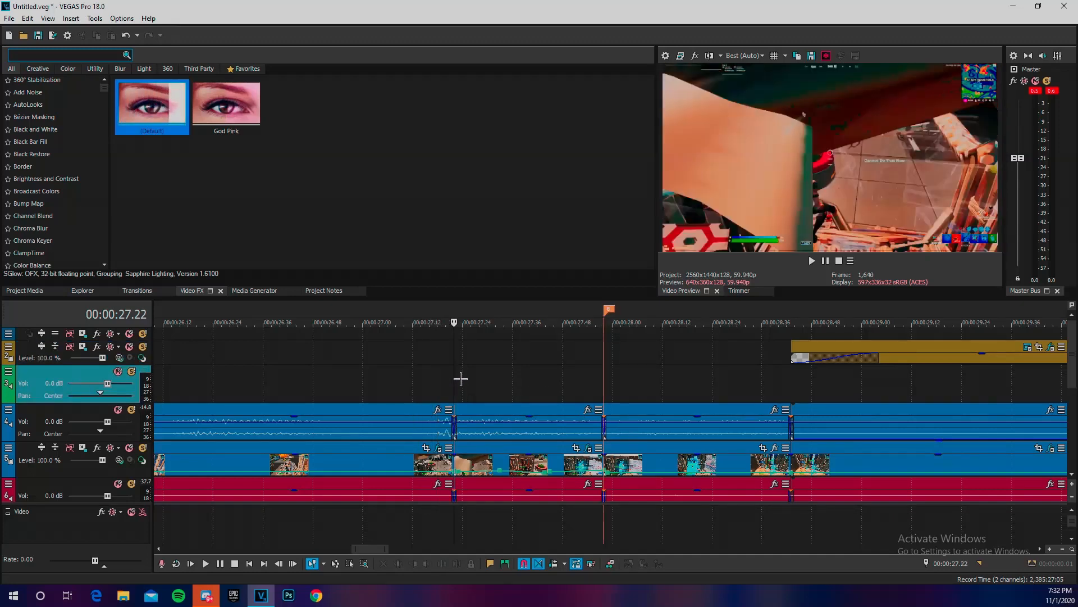
pyautogui.scroll(1, 579, 494)
pyautogui.scroll(2, 579, 493)
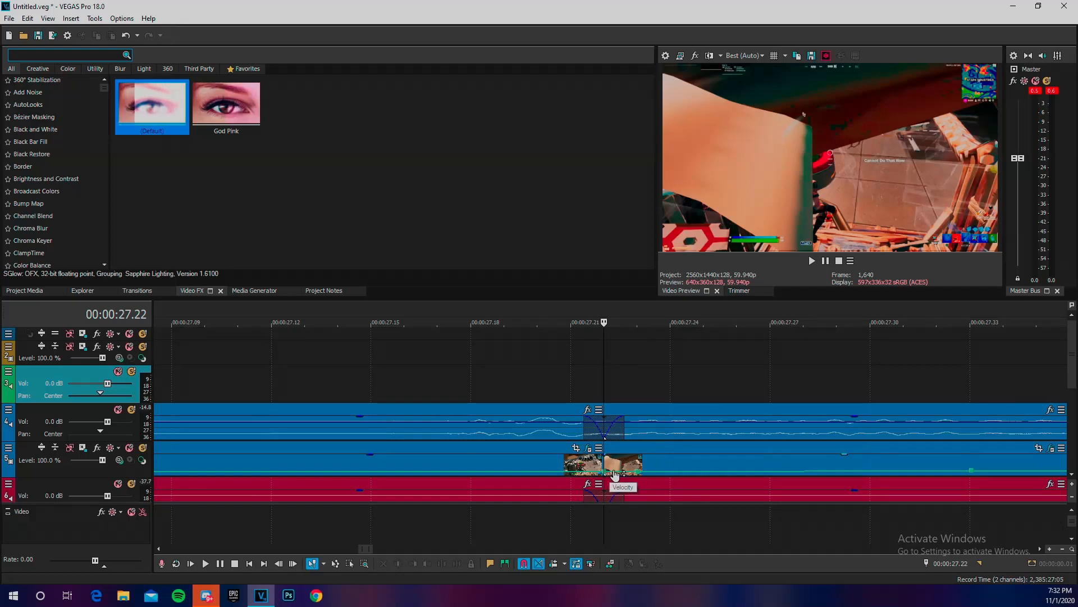
pyautogui.scroll(-3, 786, 479)
pyautogui.scroll(-2, 817, 470)
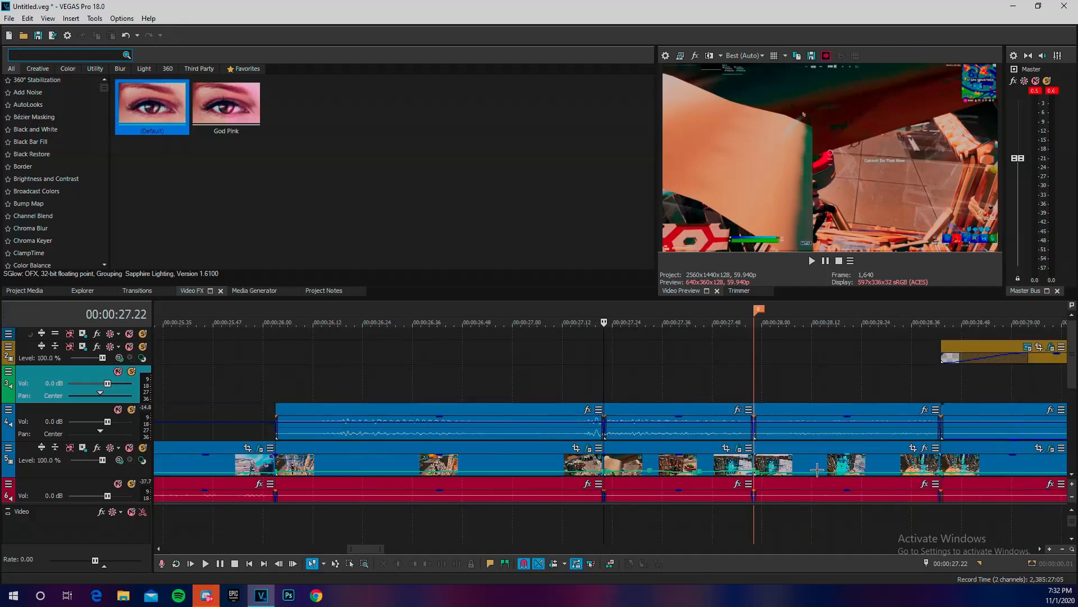
# Step: Open the effects of the clip starting at 00:00:27.22 and review how its Pinch/Punch amount changes across the keyframes
pyautogui.click(738, 447)
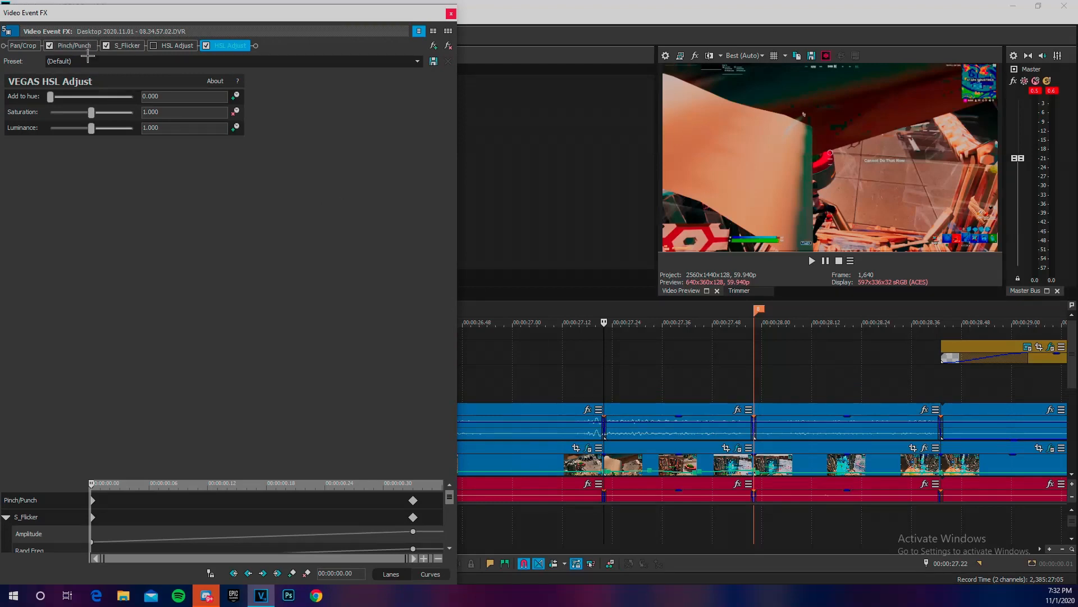
pyautogui.click(74, 45)
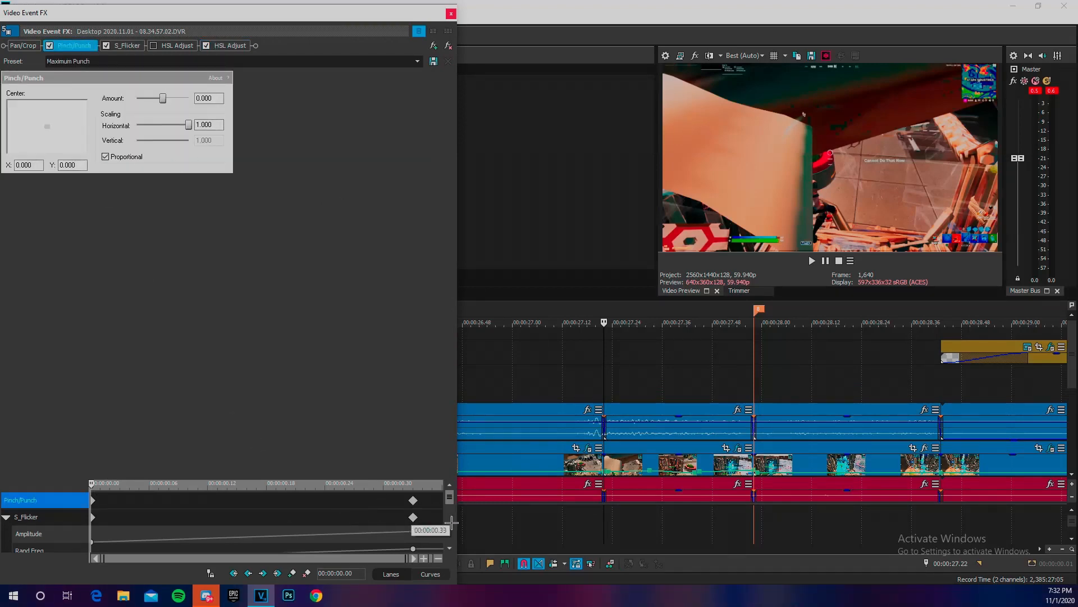
pyautogui.scroll(-1, 449, 514)
pyautogui.scroll(1, 418, 505)
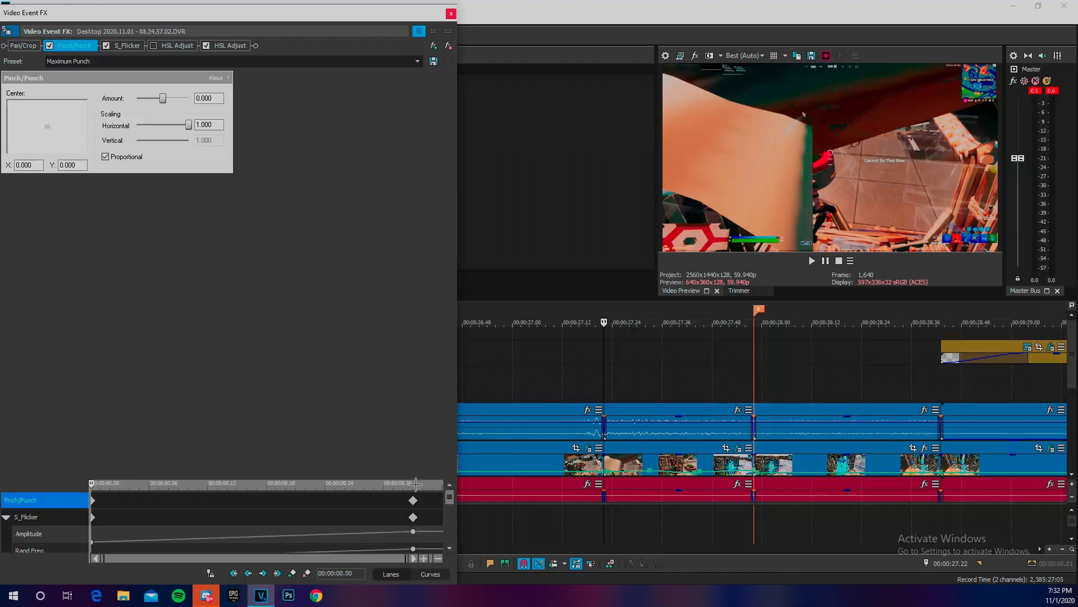
pyautogui.moveTo(98, 493); pyautogui.dragTo(455, 495)
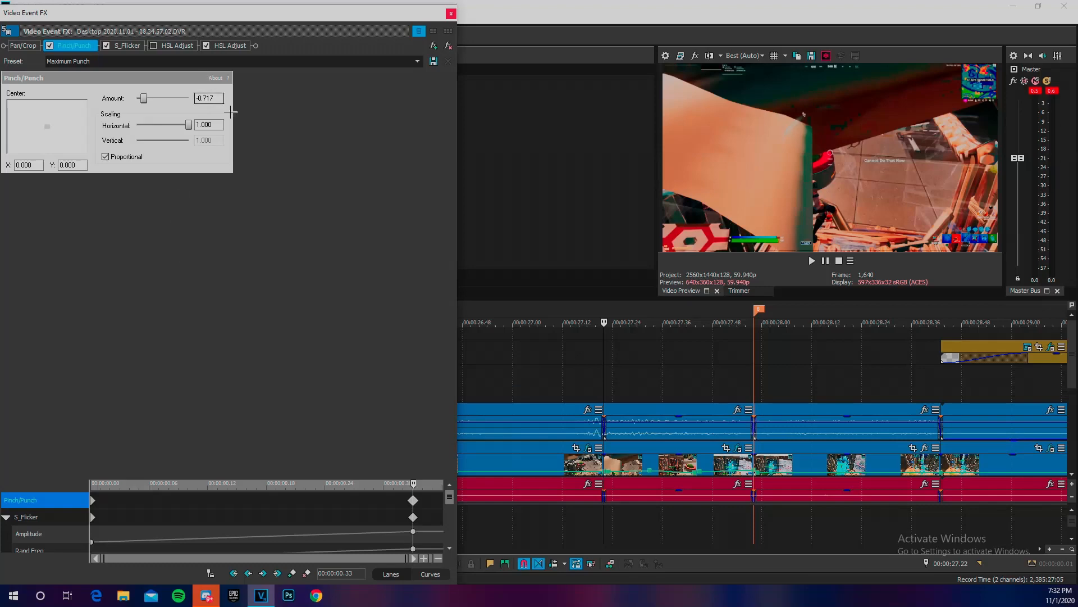
pyautogui.moveTo(416, 494); pyautogui.dragTo(449, 477)
pyautogui.click(105, 157)
# Step: Review the clip's S_Flicker and both HSL Adjust effects, scrub through the saturation keyframes, and close the effects window
pyautogui.click(125, 45)
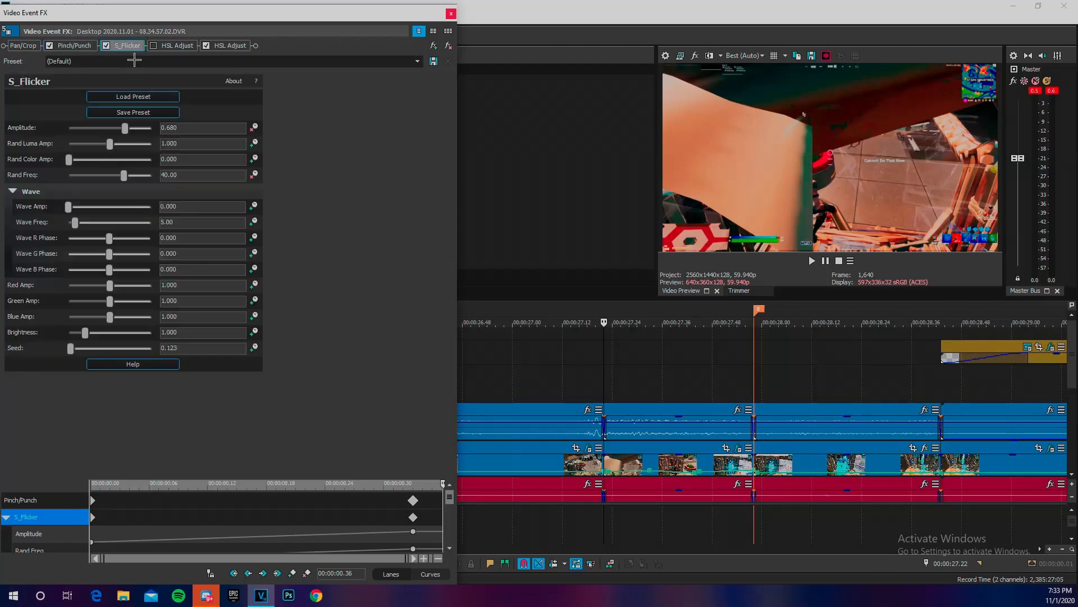
pyautogui.click(177, 45)
pyautogui.click(224, 47)
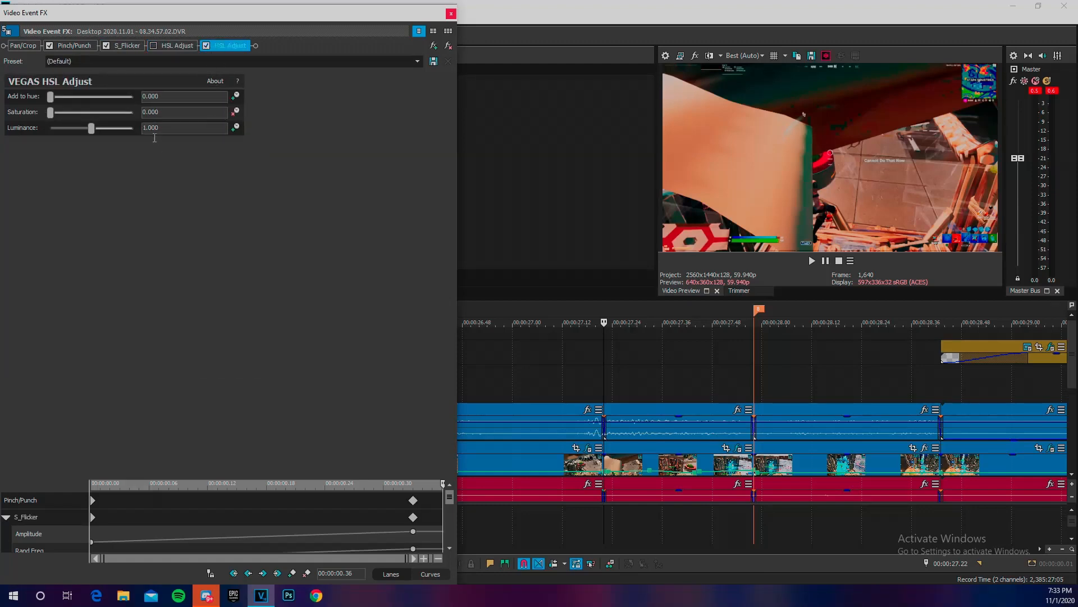
pyautogui.moveTo(443, 490); pyautogui.dragTo(18, 490)
pyautogui.moveTo(99, 491)
pyautogui.mouseDown()
pyautogui.moveTo(483, 496)
pyautogui.moveTo(327, 500)
pyautogui.moveTo(344, 498)
pyautogui.mouseUp()
pyautogui.moveTo(343, 490); pyautogui.dragTo(492, 487)
pyautogui.click(451, 13)
# Step: Replay the edit from the middle of the clip that precedes the 00:00:27.22 cut
pyautogui.scroll(-3, 626, 375)
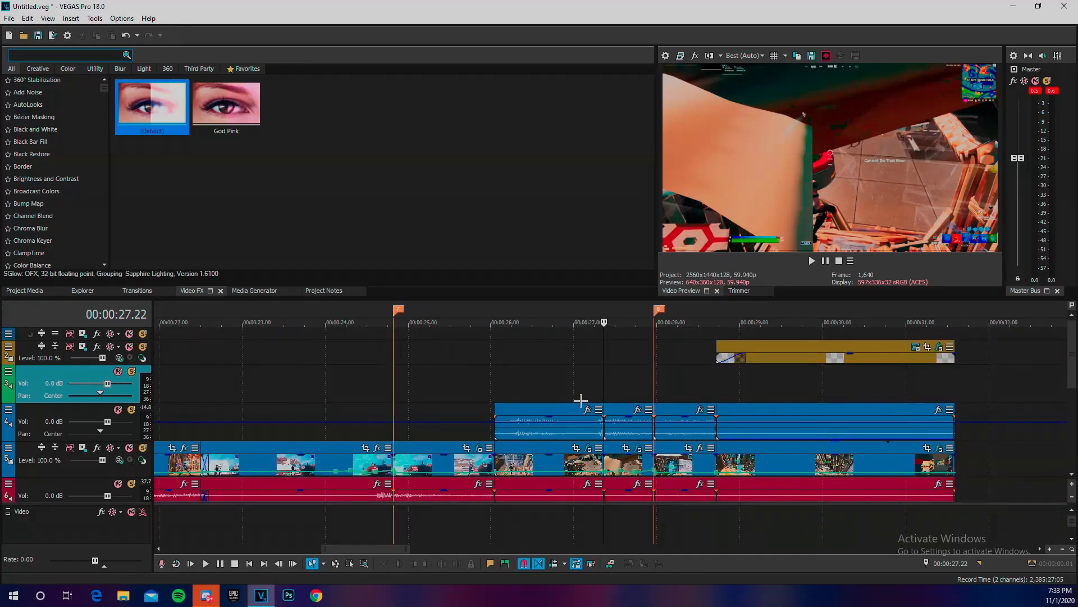
pyautogui.click(541, 397)
pyautogui.press('space')
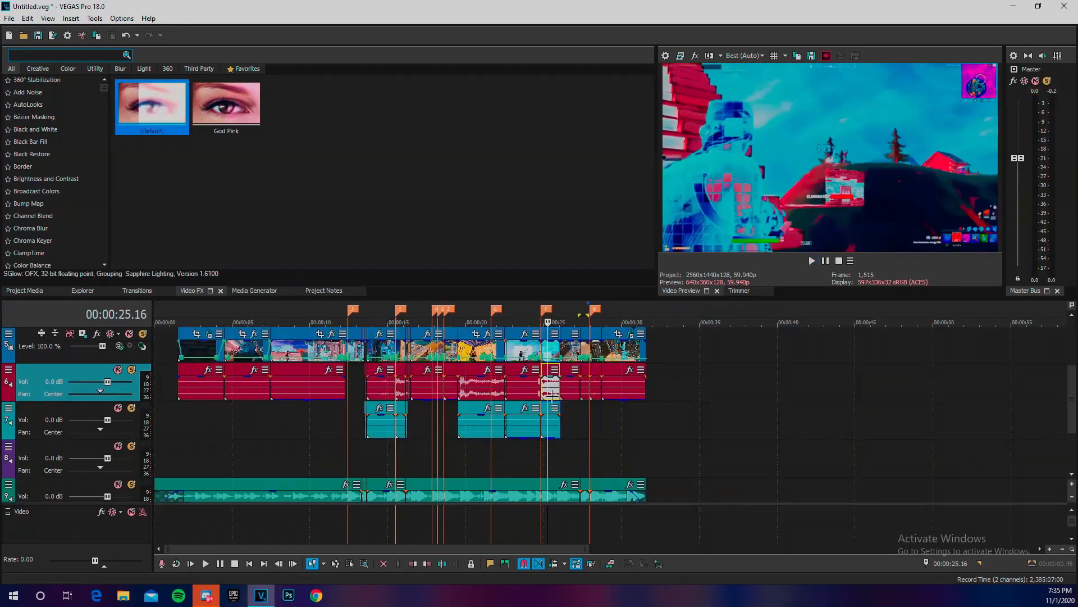
pyautogui.press('space')
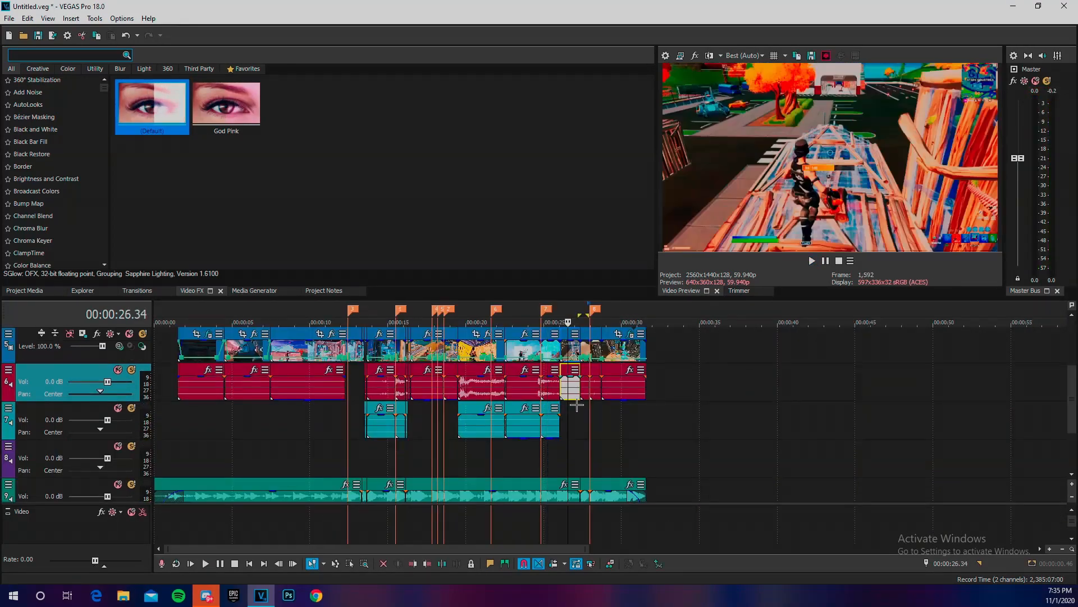
# Step: Review the Amplitude Modulation effect and its "[Sys] Wacky" preset on the music segment between 00:00:27.22 and 00:00:27.58, and close it
pyautogui.click(584, 395)
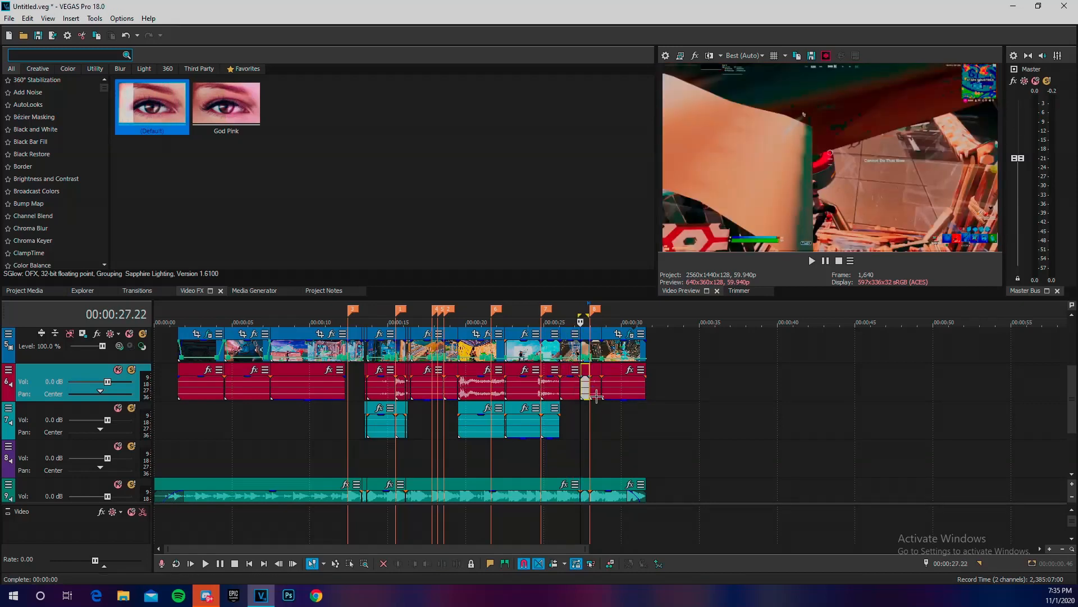
pyautogui.click(591, 395)
pyautogui.scroll(5, 595, 396)
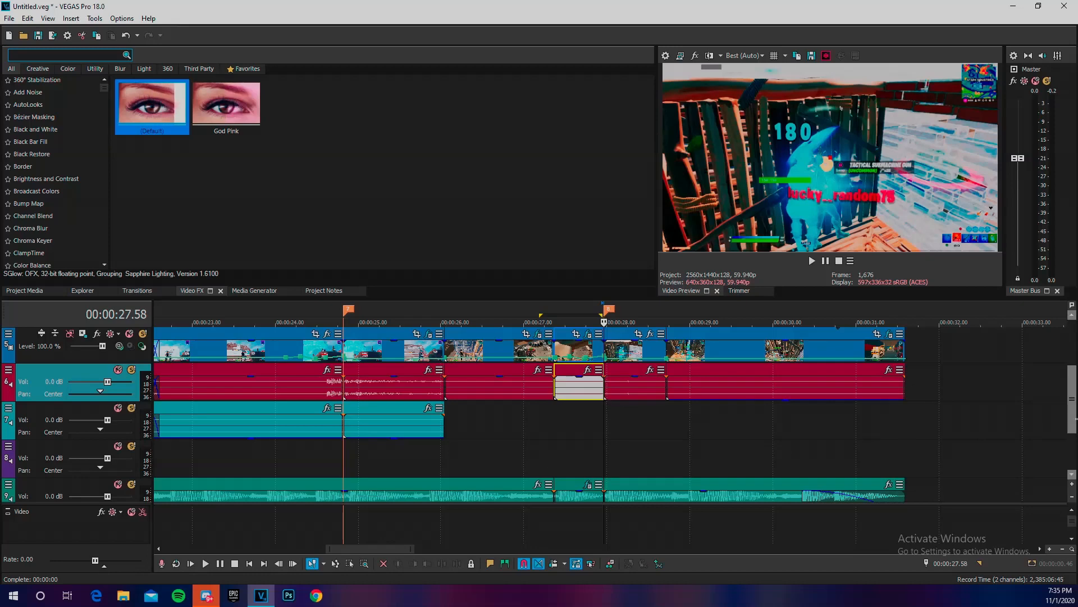
pyautogui.scroll(-2, 1076, 418)
pyautogui.click(588, 410)
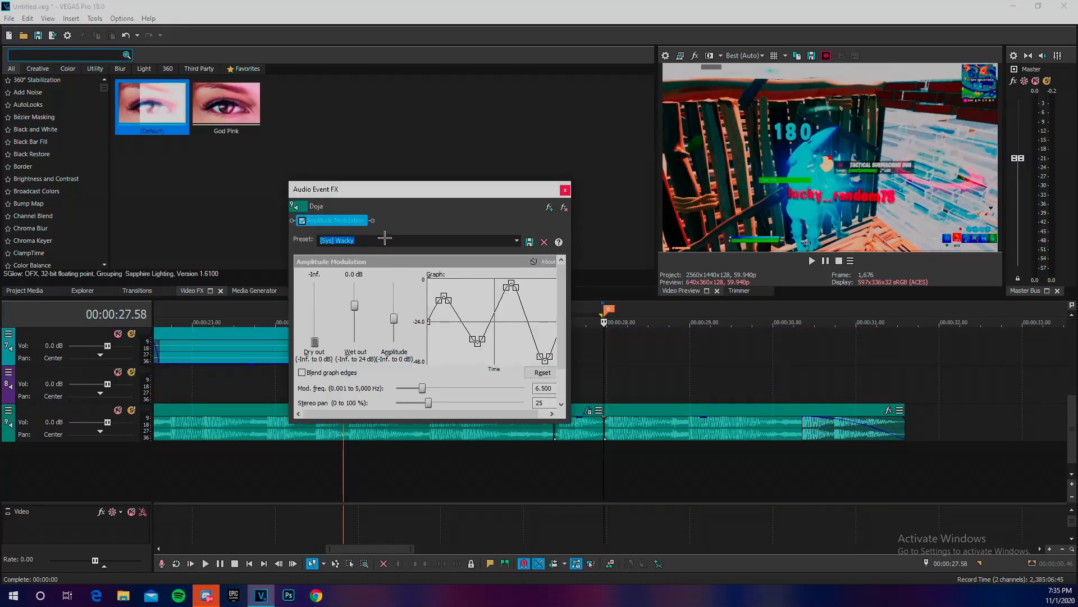
pyautogui.click(518, 242)
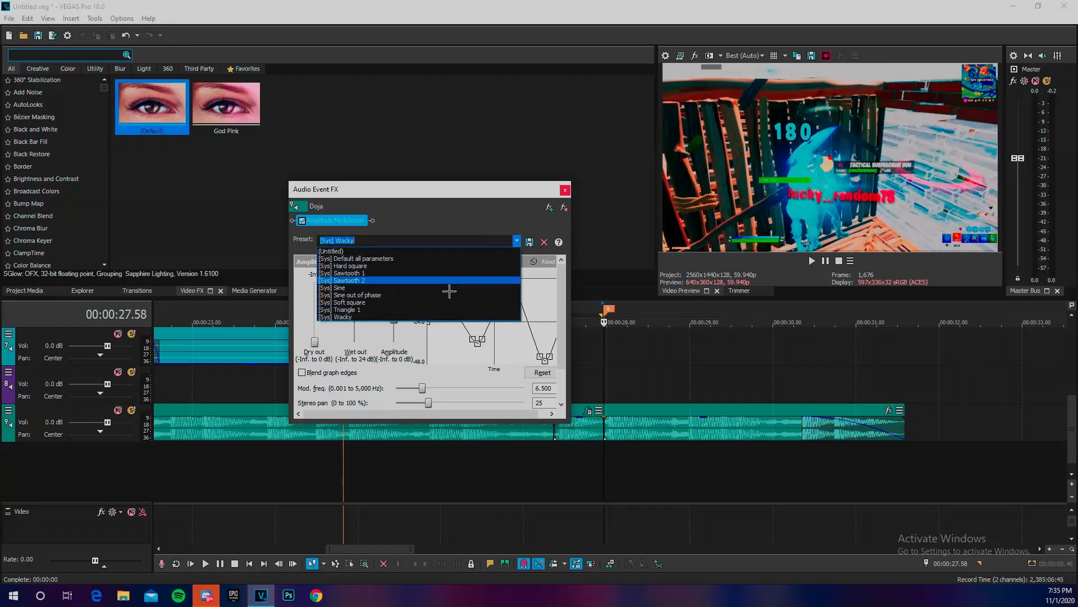
pyautogui.click(393, 318)
pyautogui.click(565, 190)
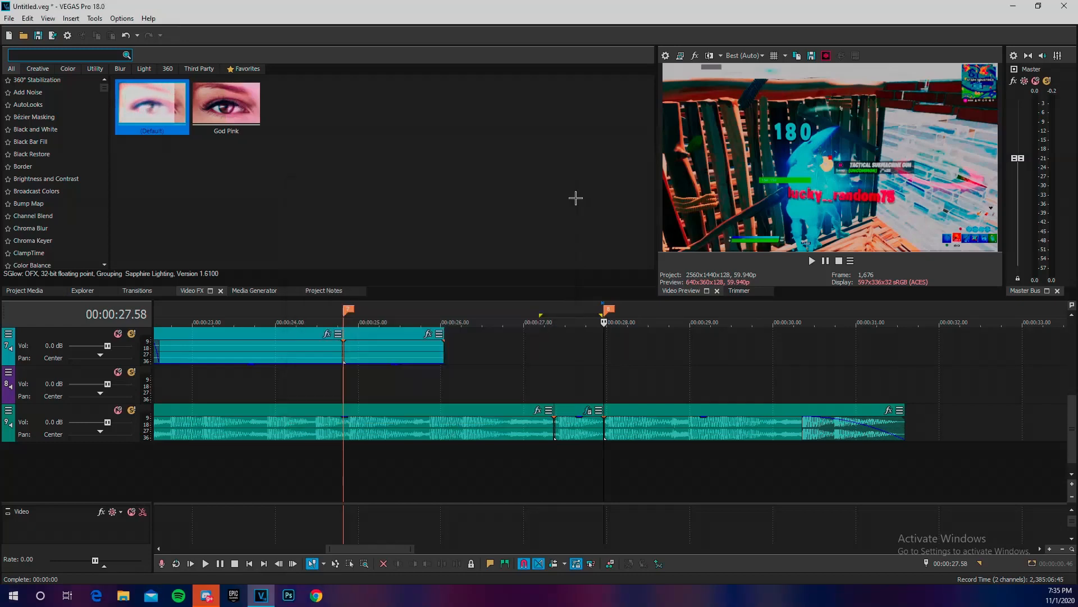
# Step: Play the modulated music segment from just before 00:00:27.22 towards the 00:00:27.58 marker
pyautogui.click(534, 306)
pyautogui.press('space')
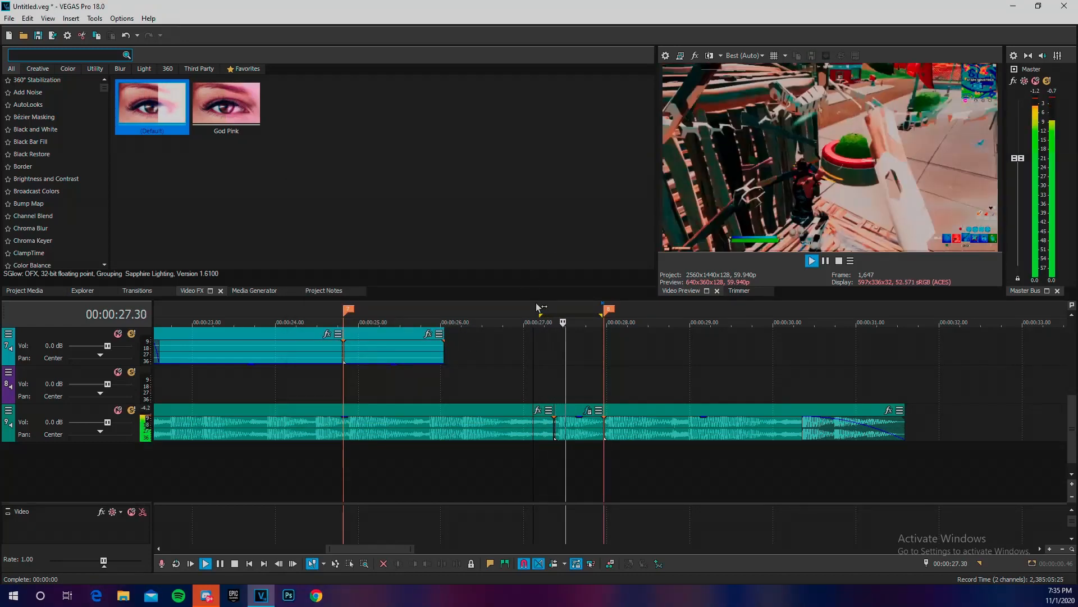
pyautogui.press('space')
pyautogui.press('space')
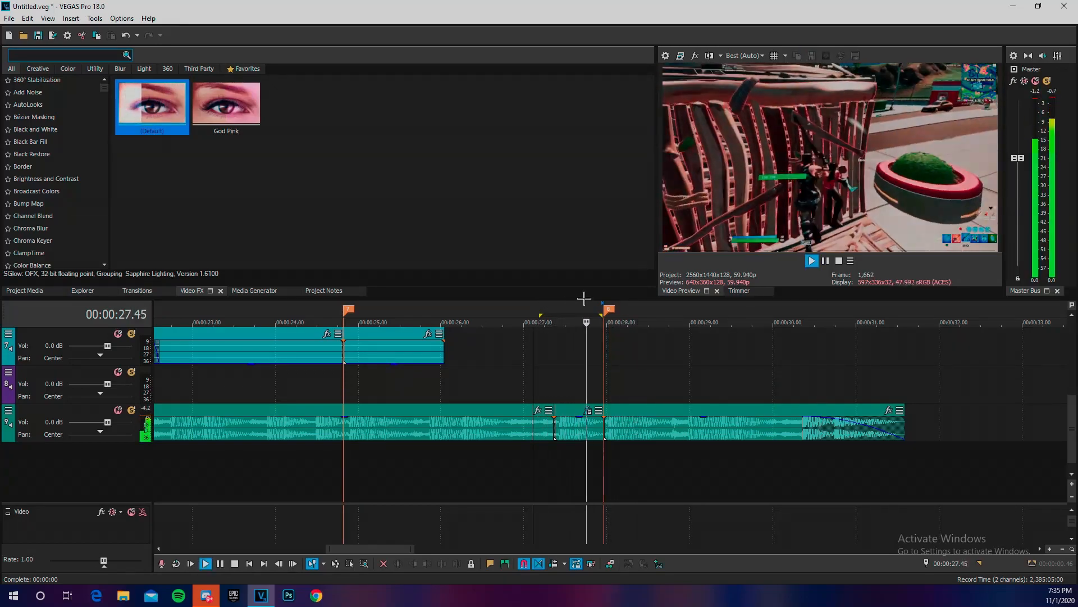
pyautogui.press('space')
# Step: Check the effects of the clip starting at the 00:00:27.58 marker, and close the windows without adding a plug-in
pyautogui.scroll(-6, 955, 421)
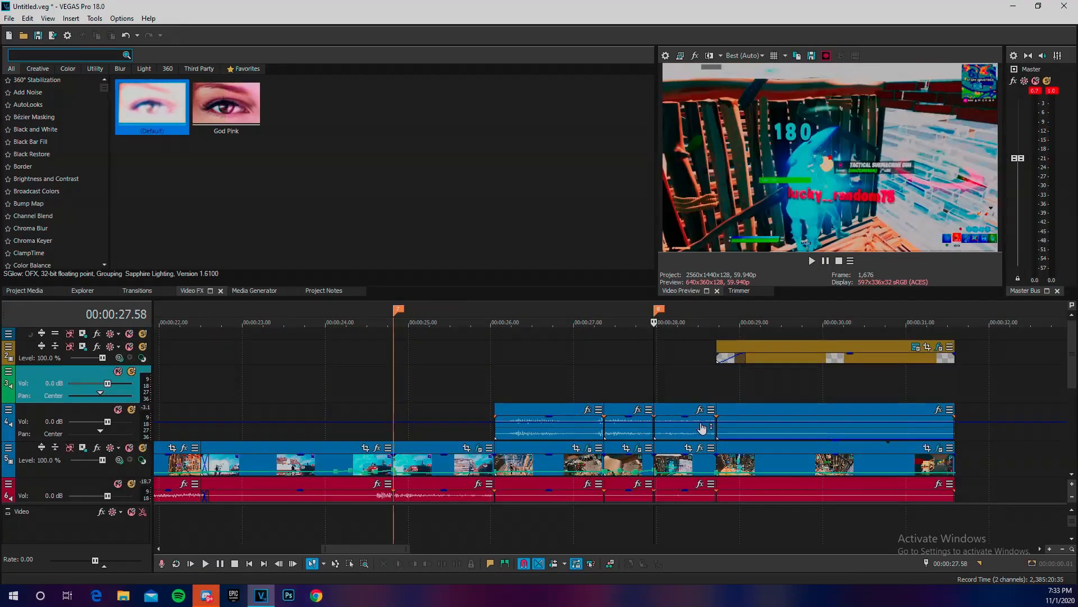
pyautogui.click(699, 447)
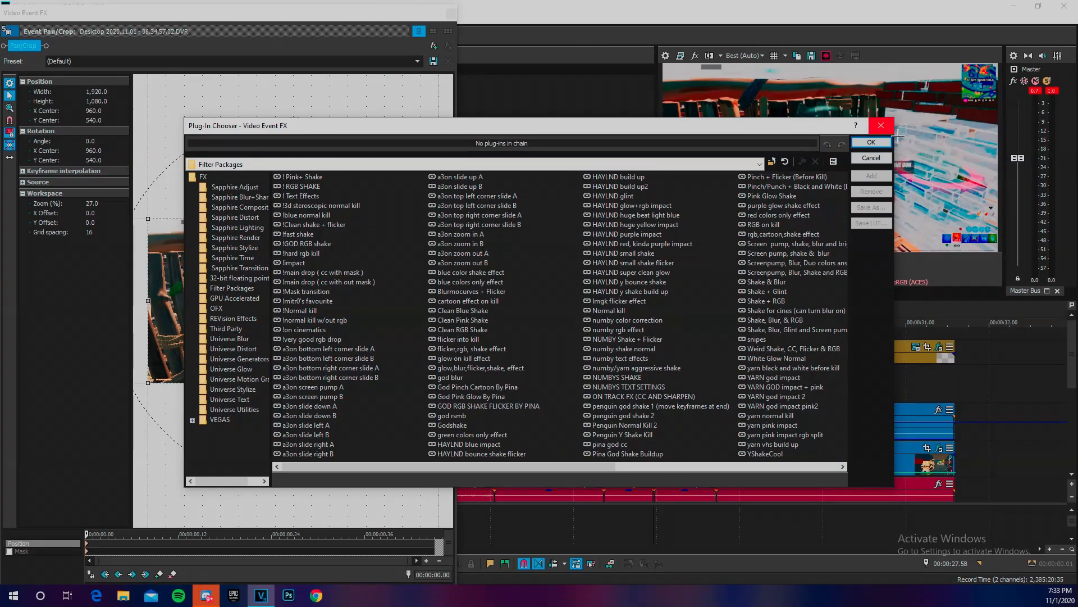
pyautogui.click(881, 126)
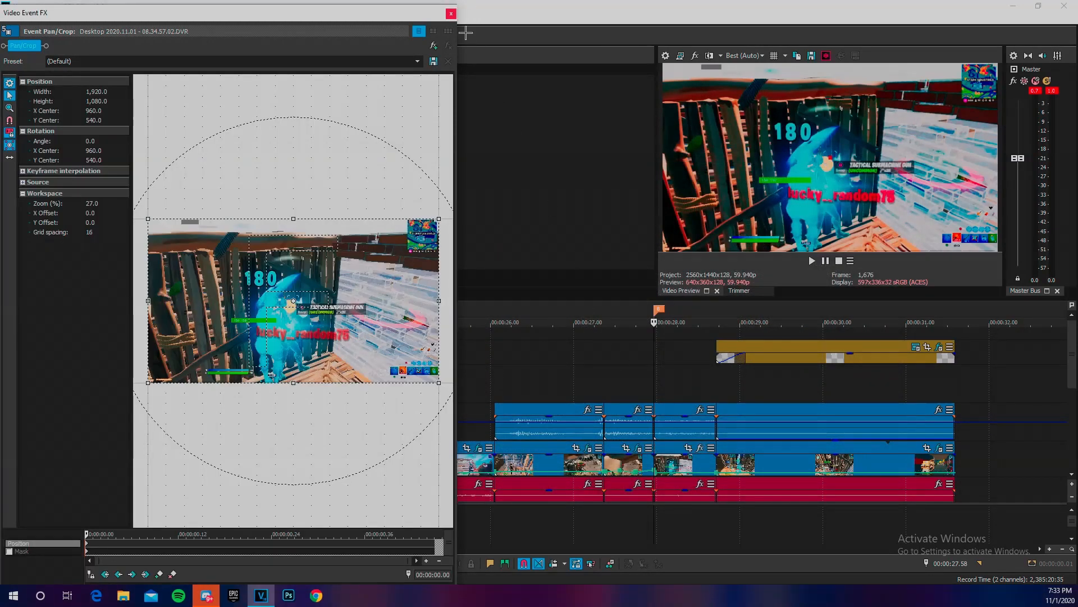
pyautogui.click(450, 13)
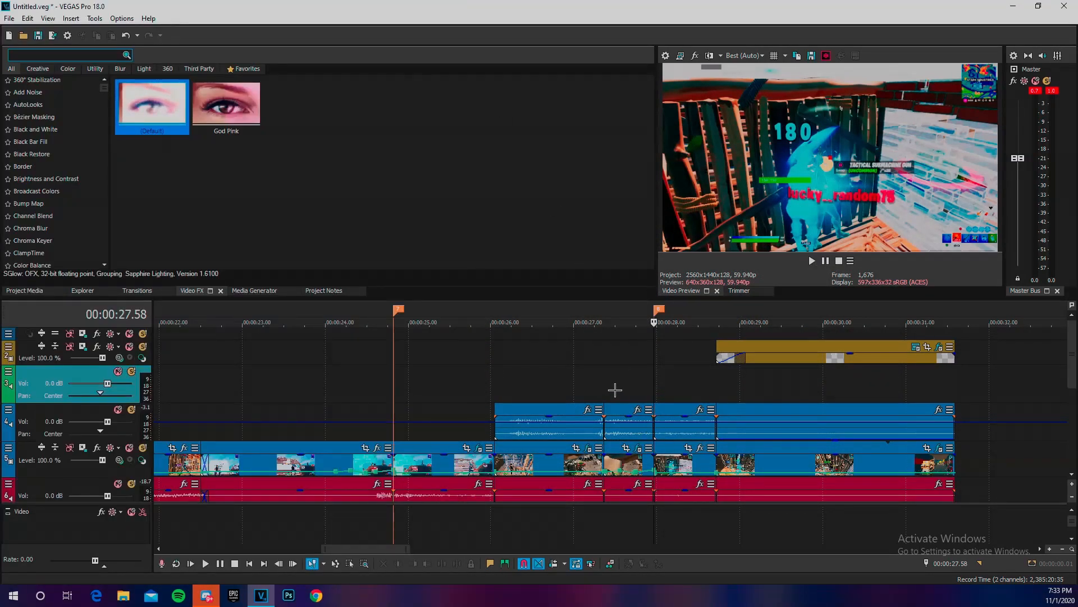
# Step: Play the transition into the kill clip, through the 00:00:27.58 marker to about 00:00:28.25
pyautogui.click(586, 390)
pyautogui.press('space')
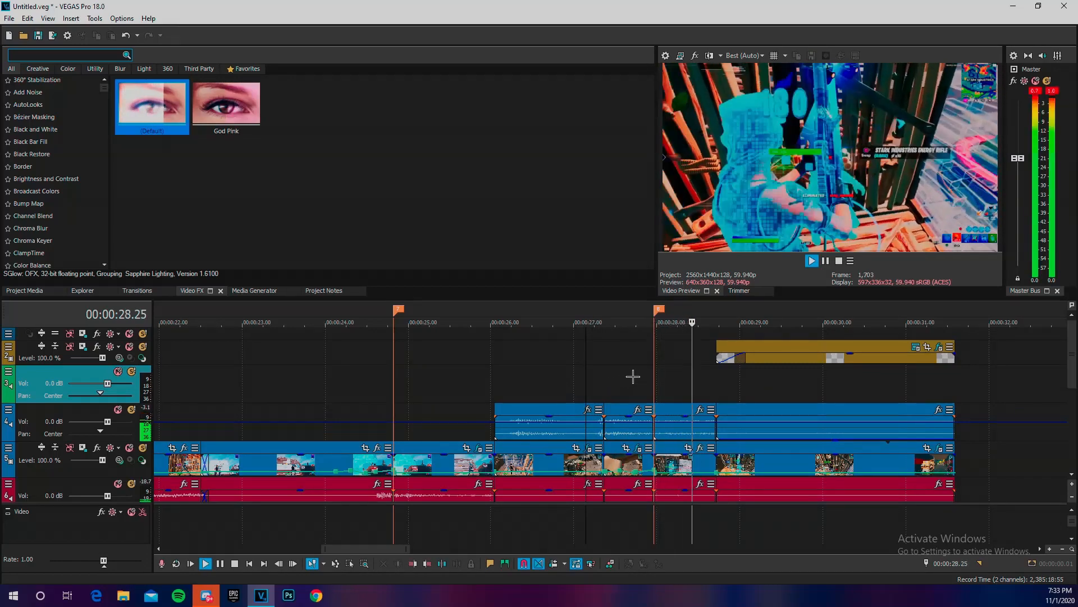
pyautogui.press('space')
# Step: Select the timeline range from 00:00:27.11 to just before the 00:00:27.58 marker and play it
pyautogui.scroll(-2, 618, 381)
pyautogui.moveTo(588, 388)
pyautogui.mouseDown()
pyautogui.moveTo(630, 386)
pyautogui.moveTo(618, 371)
pyautogui.moveTo(669, 374)
pyautogui.moveTo(588, 368)
pyautogui.moveTo(672, 368)
pyautogui.mouseUp()
pyautogui.click(614, 385)
pyautogui.scroll(3, 624, 383)
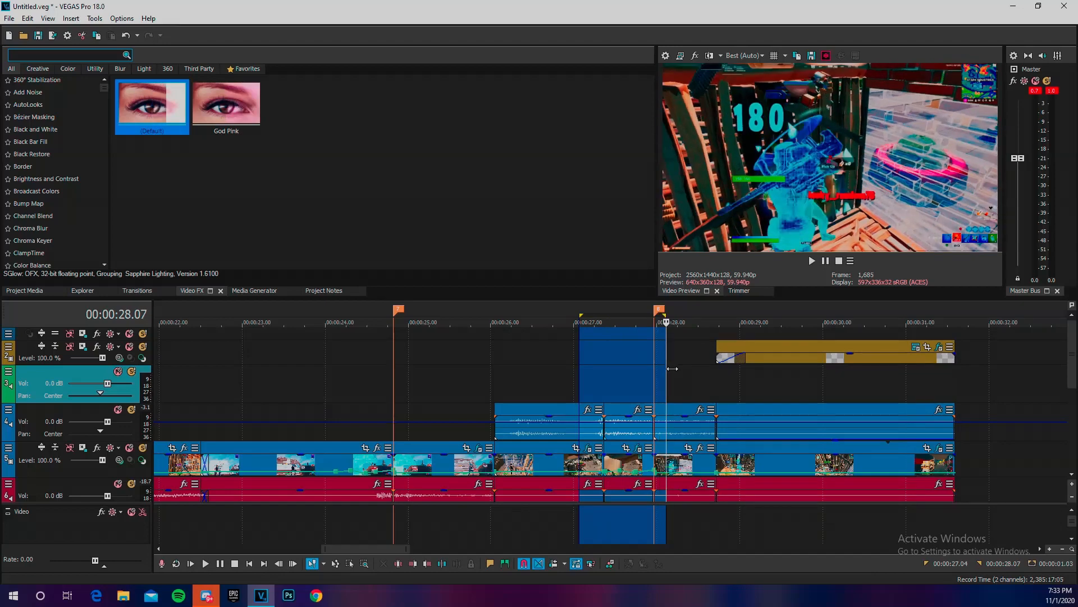
pyautogui.press('space')
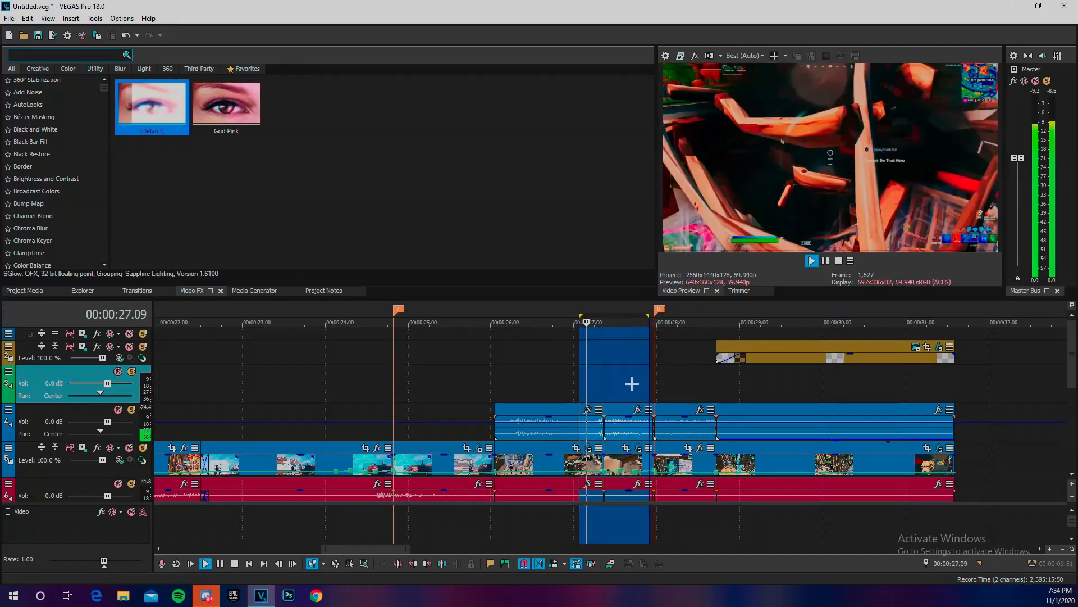
pyautogui.moveTo(589, 384); pyautogui.dragTo(665, 385)
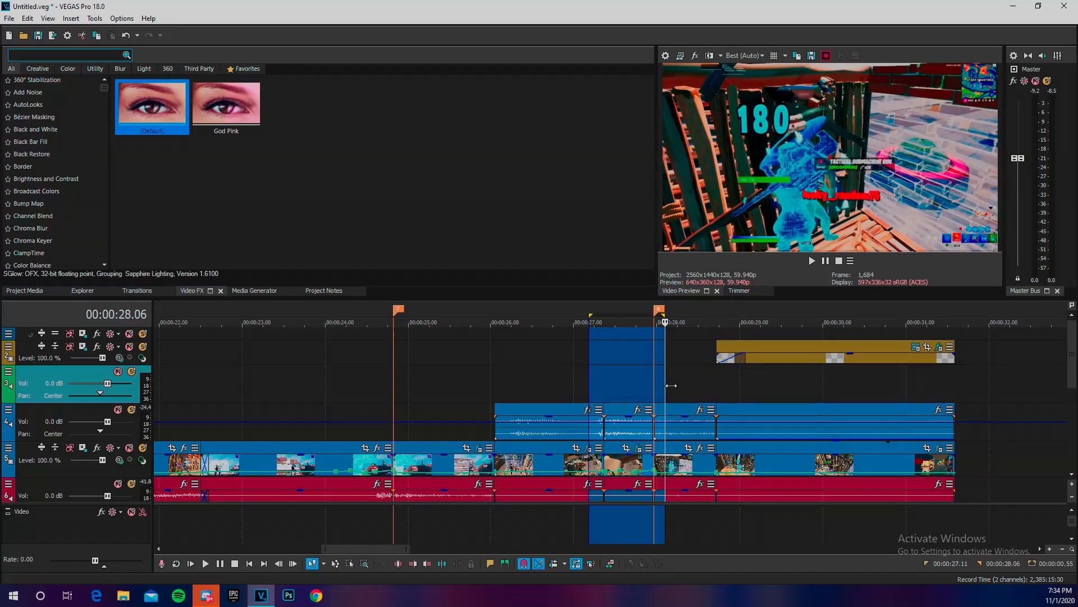
pyautogui.press('space')
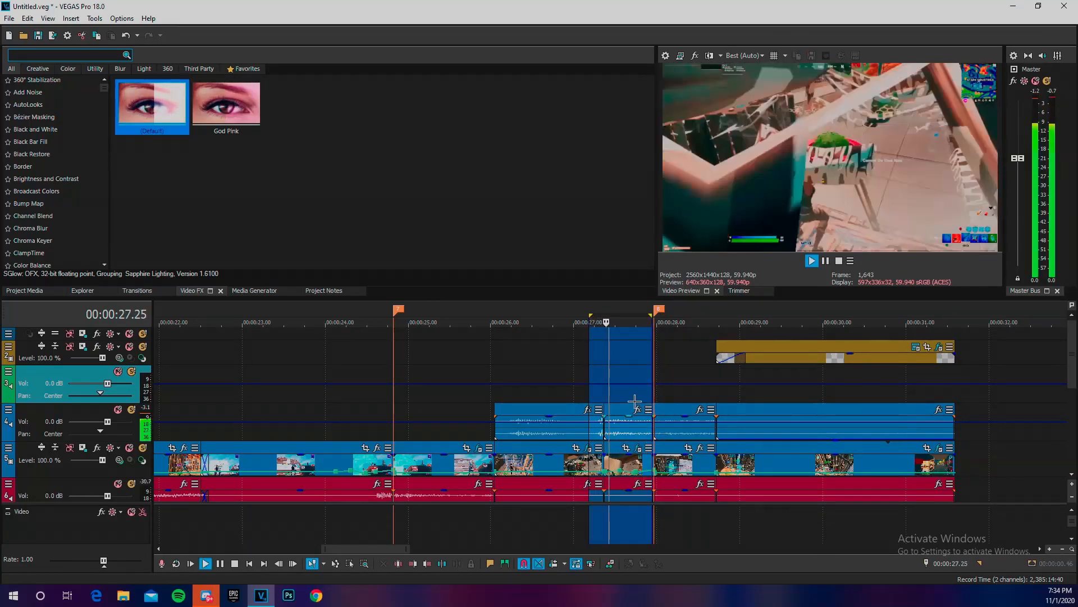
# Step: Stop playback and place the cursor at 00:00:28.43, where the final clip begins
pyautogui.press('Return')
pyautogui.click(662, 363)
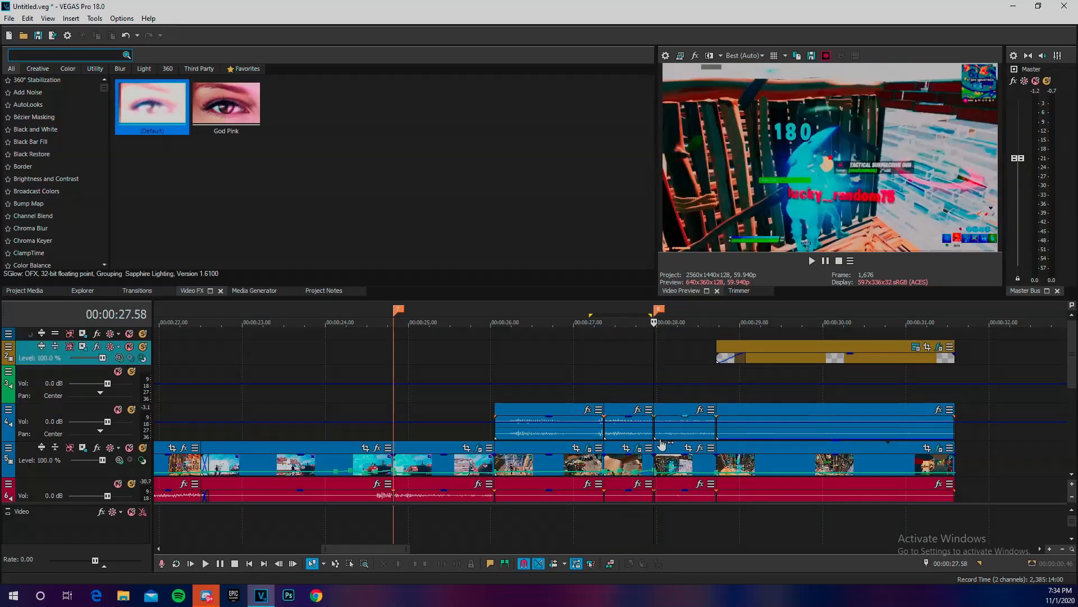
pyautogui.click(724, 394)
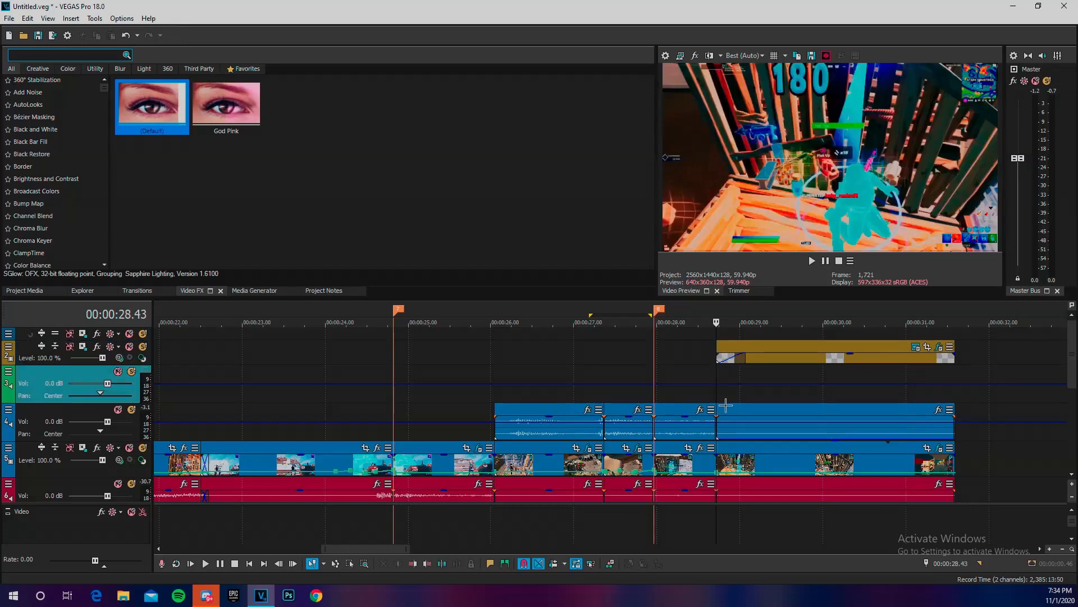
pyautogui.click(674, 469)
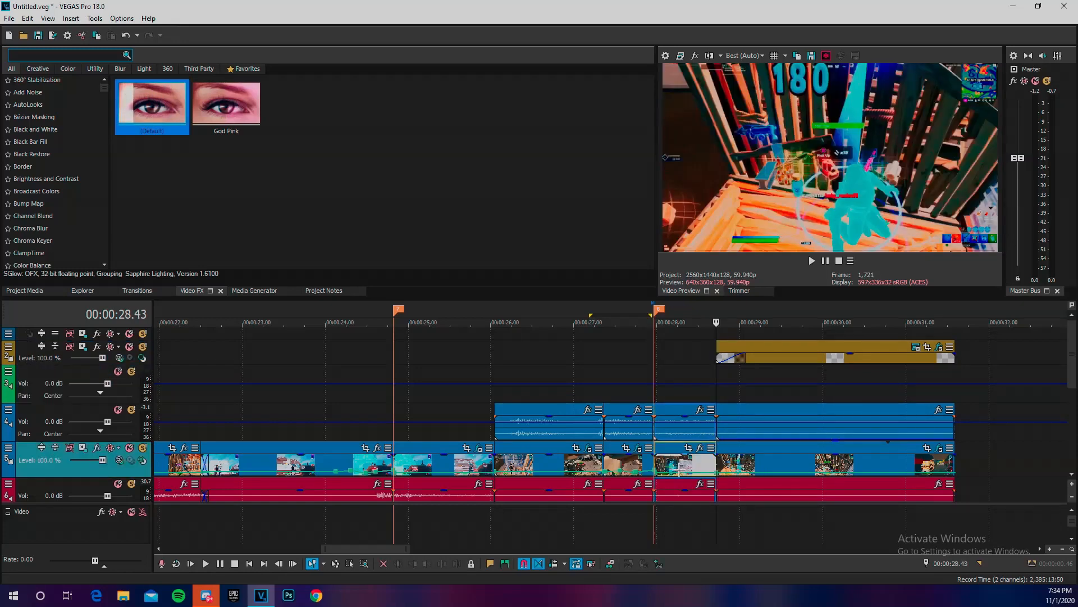
pyautogui.click(714, 472)
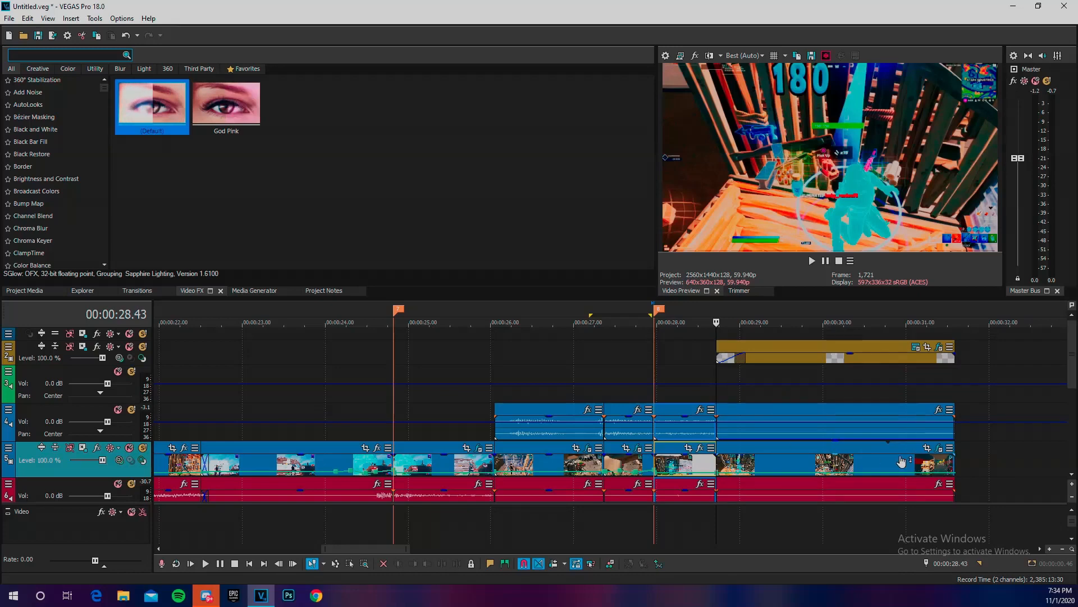
# Step: Check the Blur Amount keyframes of the S_Blur effect on the final clip, and close the effect window
pyautogui.click(939, 448)
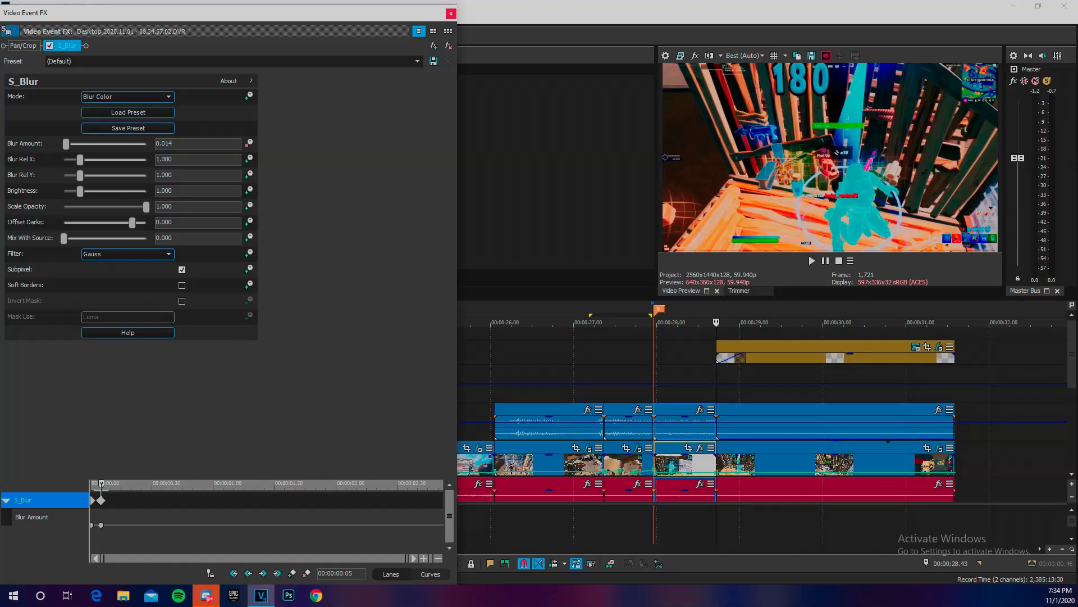
pyautogui.click(102, 525)
pyautogui.click(452, 13)
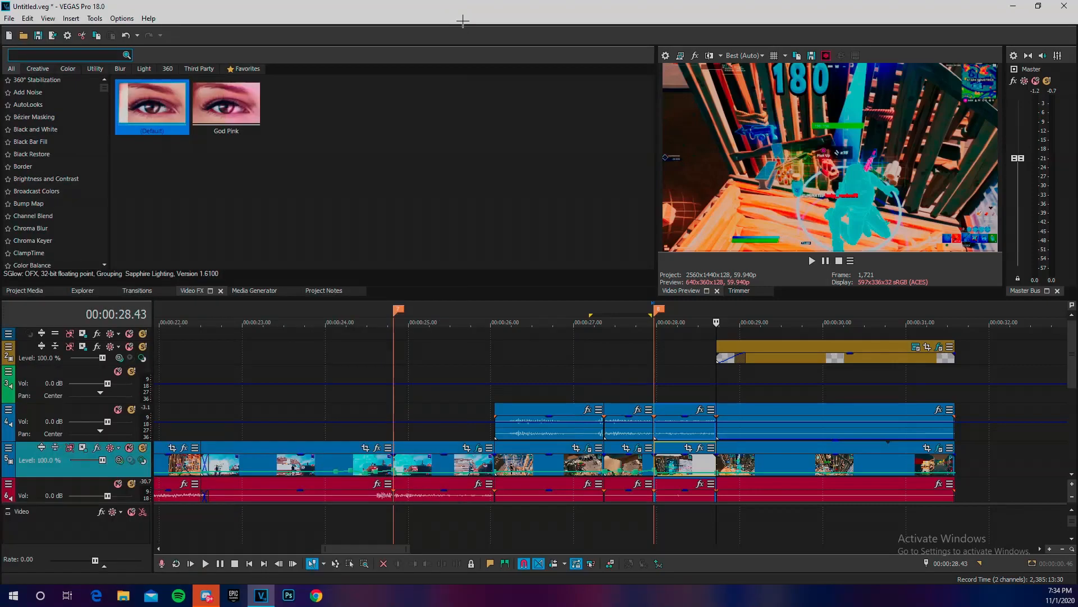
# Step: Play the blurred start of the final clip twice from 00:00:28.43
pyautogui.press('space')
pyautogui.press('space')
pyautogui.press('space')
pyautogui.press('space')
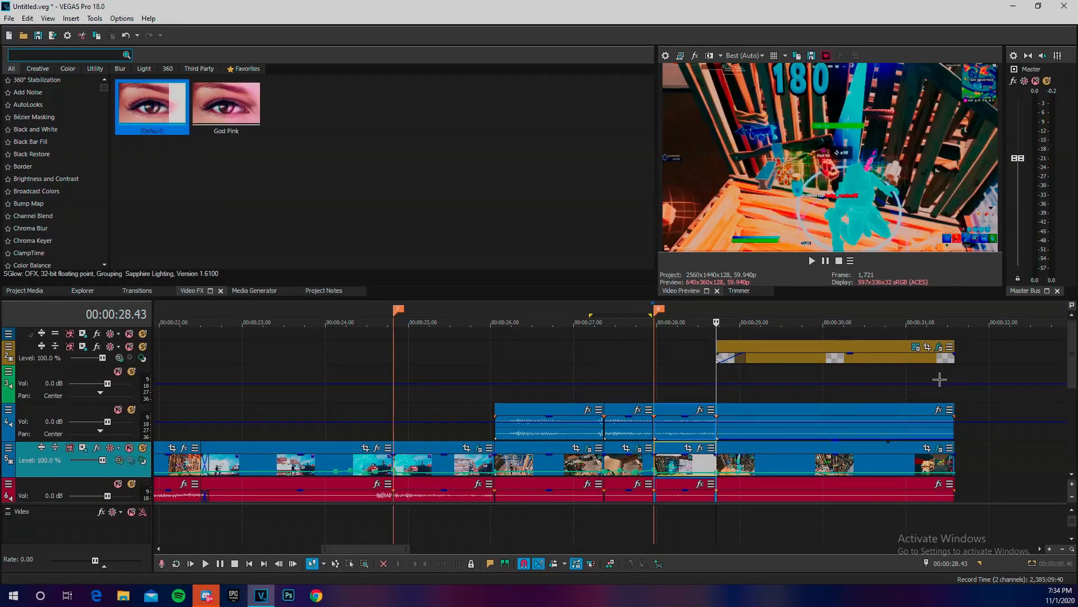
# Step: Check the text and advanced settings of the "Thanks For Watching" title, and close its generator
pyautogui.click(916, 346)
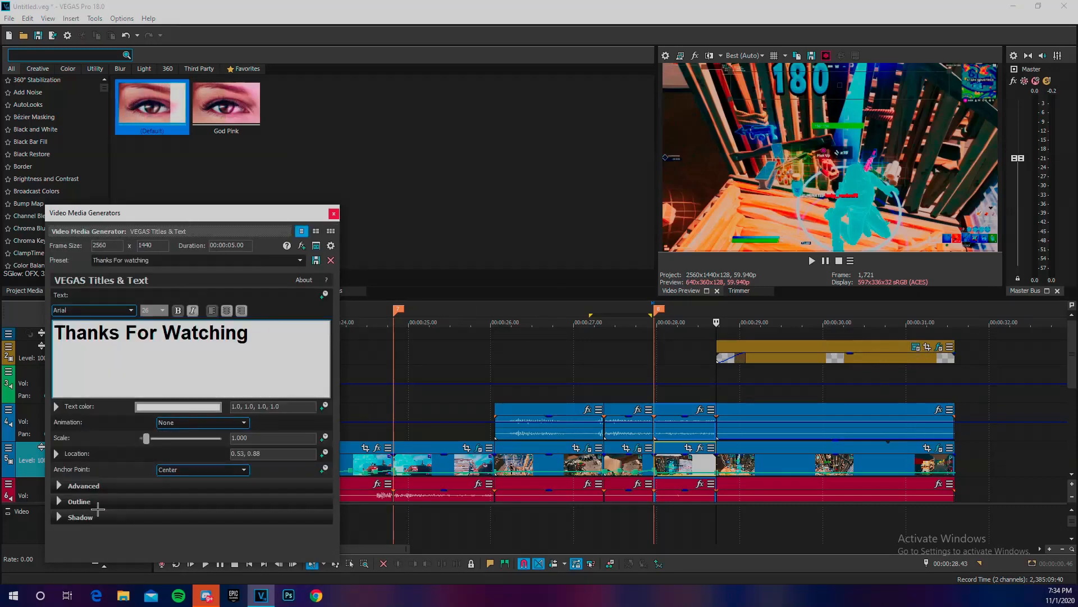
pyautogui.click(72, 486)
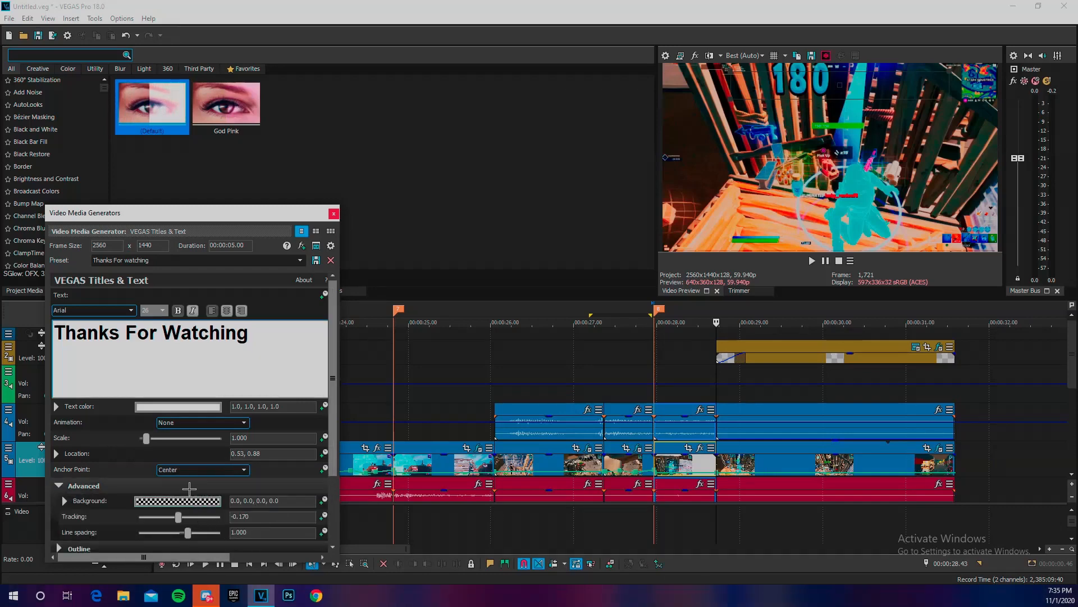
pyautogui.click(333, 213)
# Step: Adjust the fade-out at the end of the last music segment on track 9
pyautogui.scroll(-5, 551, 404)
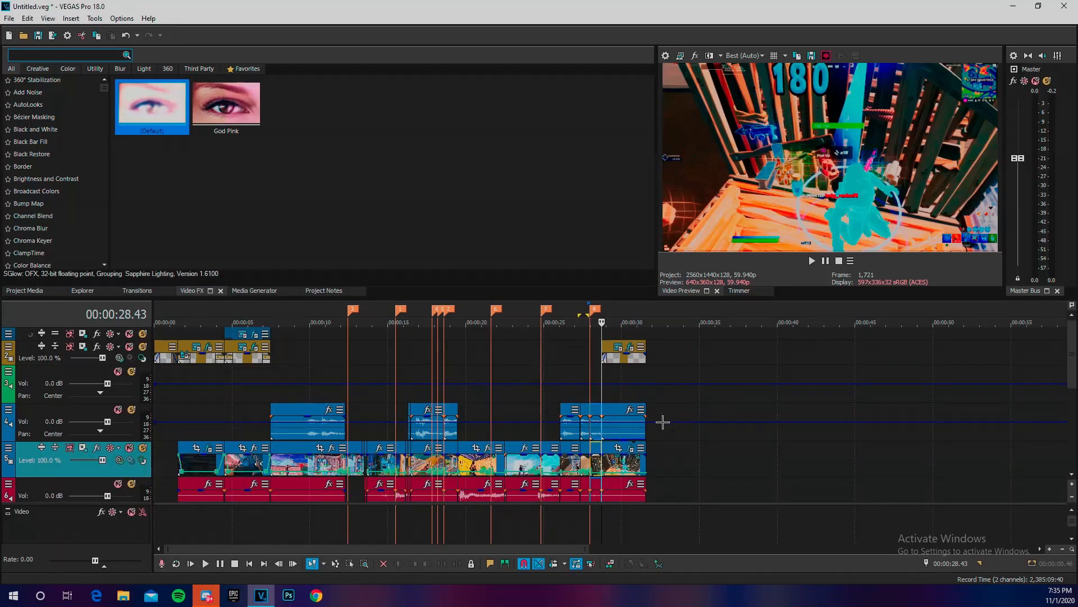
pyautogui.moveTo(1072, 363); pyautogui.dragTo(1060, 403)
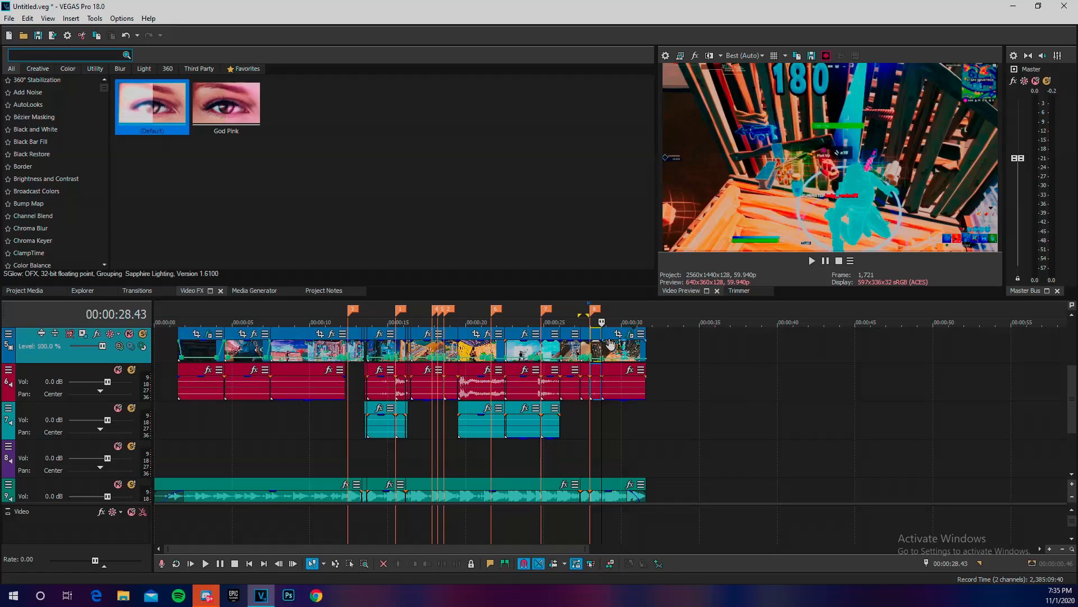
pyautogui.click(548, 385)
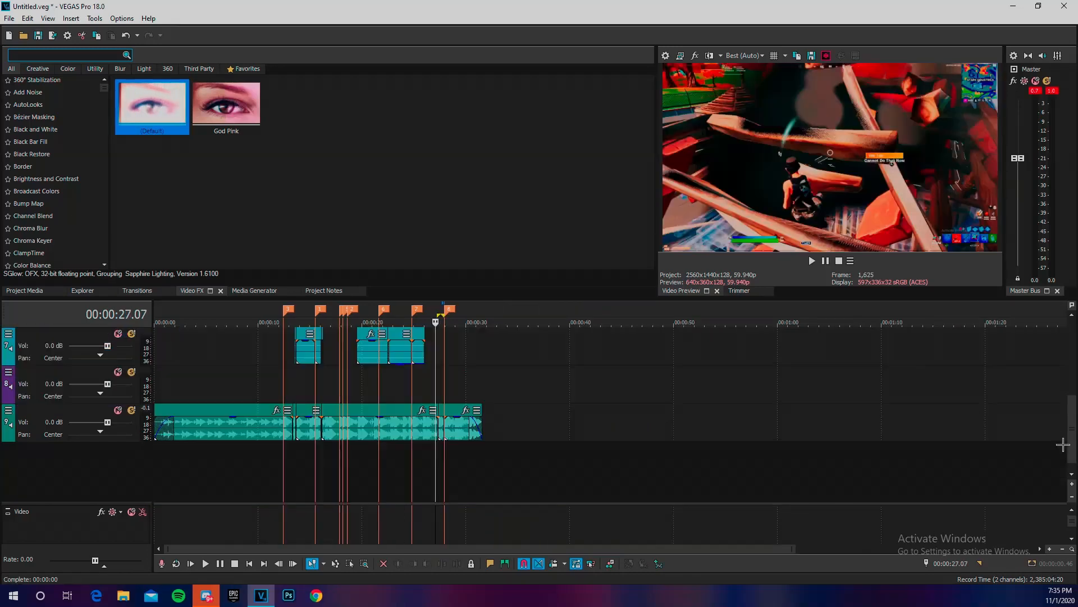
pyautogui.moveTo(1072, 437); pyautogui.dragTo(1071, 423)
pyautogui.click(485, 425)
pyautogui.scroll(5, 648, 468)
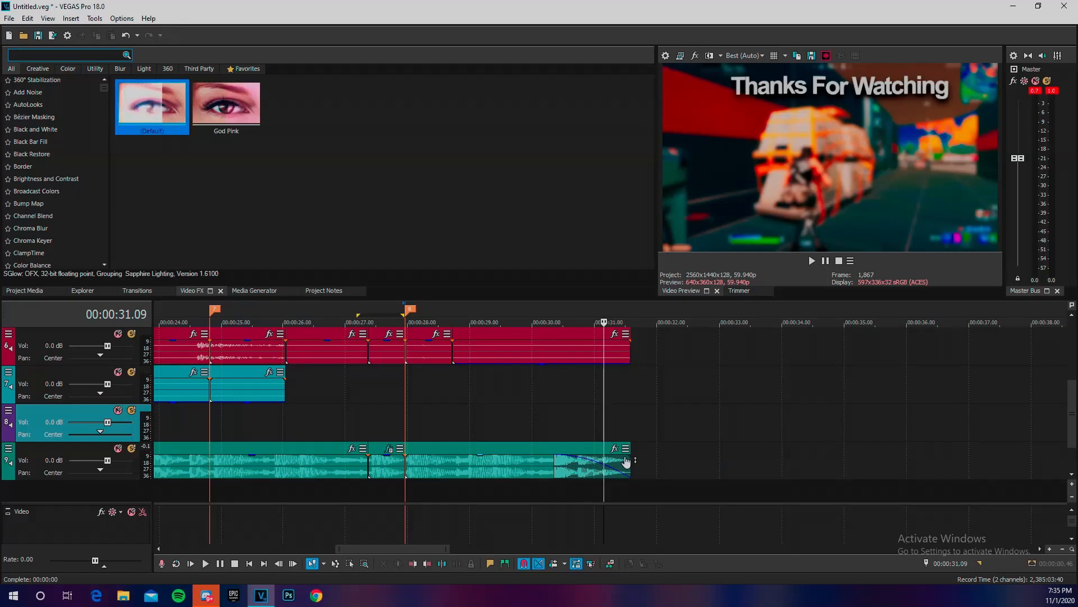
pyautogui.moveTo(621, 434); pyautogui.dragTo(630, 432)
pyautogui.click(630, 433)
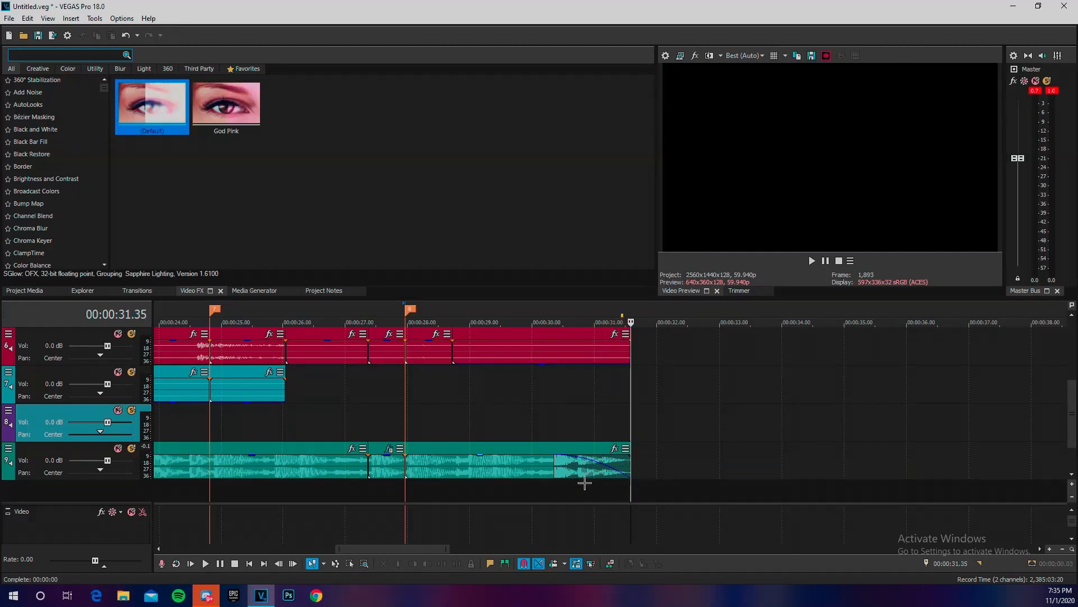
pyautogui.moveTo(560, 472); pyautogui.dragTo(560, 471)
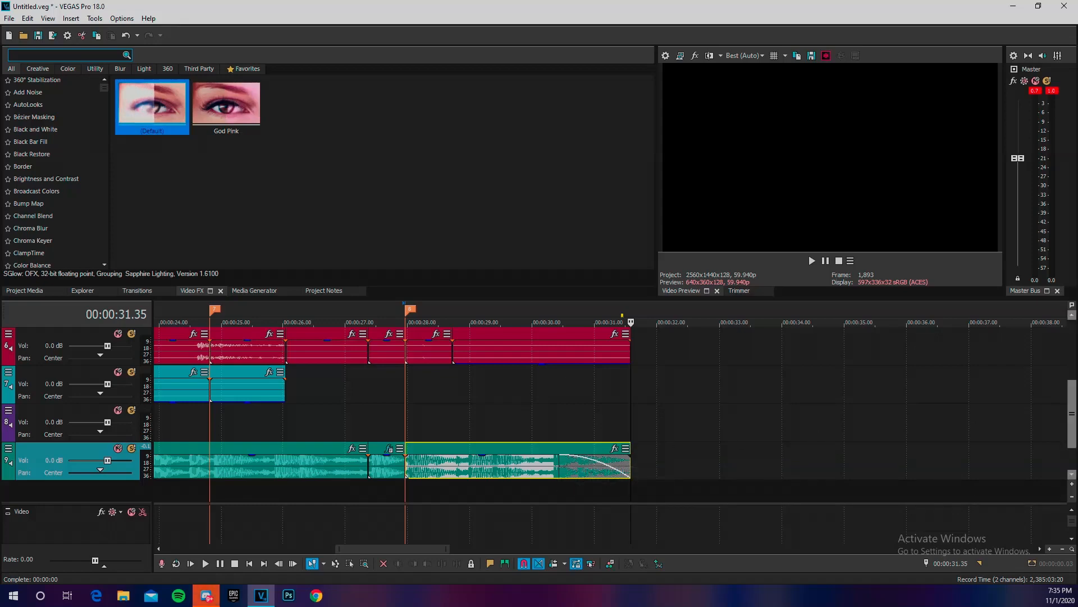
# Step: Select the whole edit on the timeline as the render range, from 00:00:01.31 to 00:00:31.35
pyautogui.scroll(3, 1040, 405)
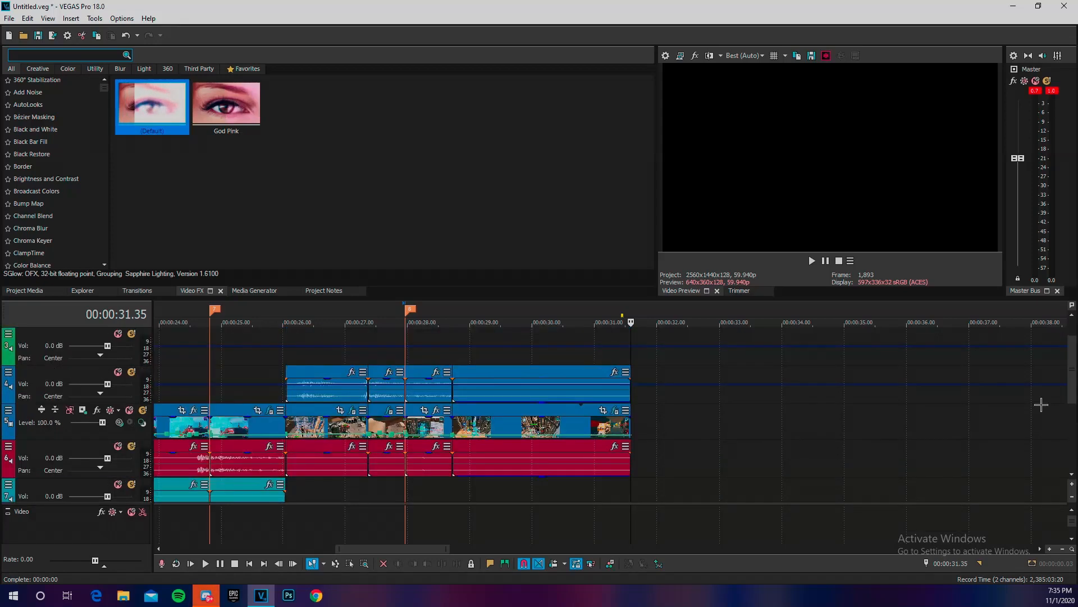
pyautogui.scroll(-8, 703, 413)
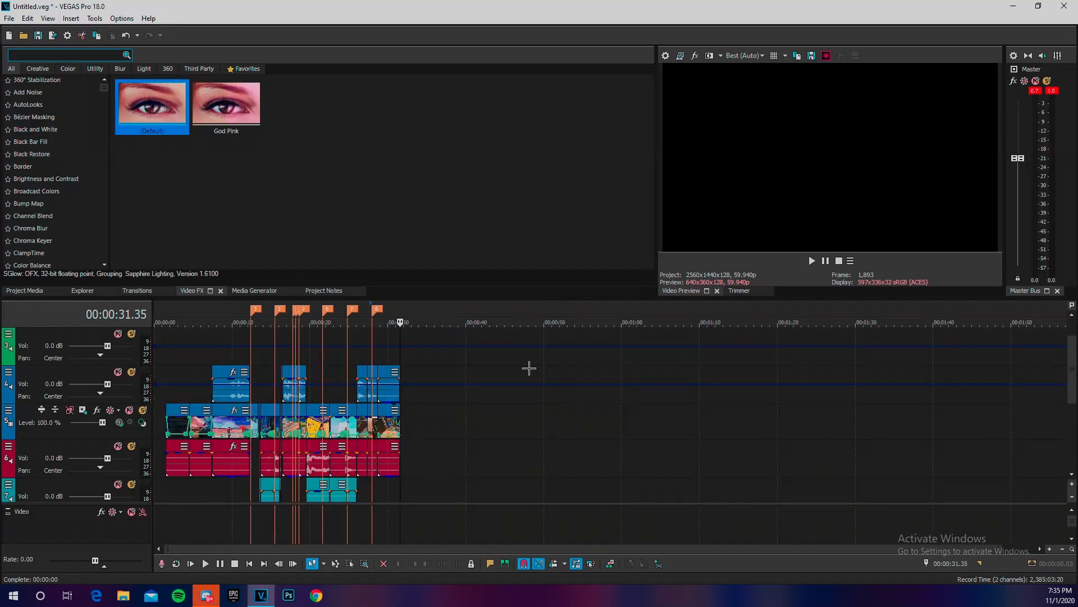
pyautogui.moveTo(399, 321); pyautogui.dragTo(258, 324)
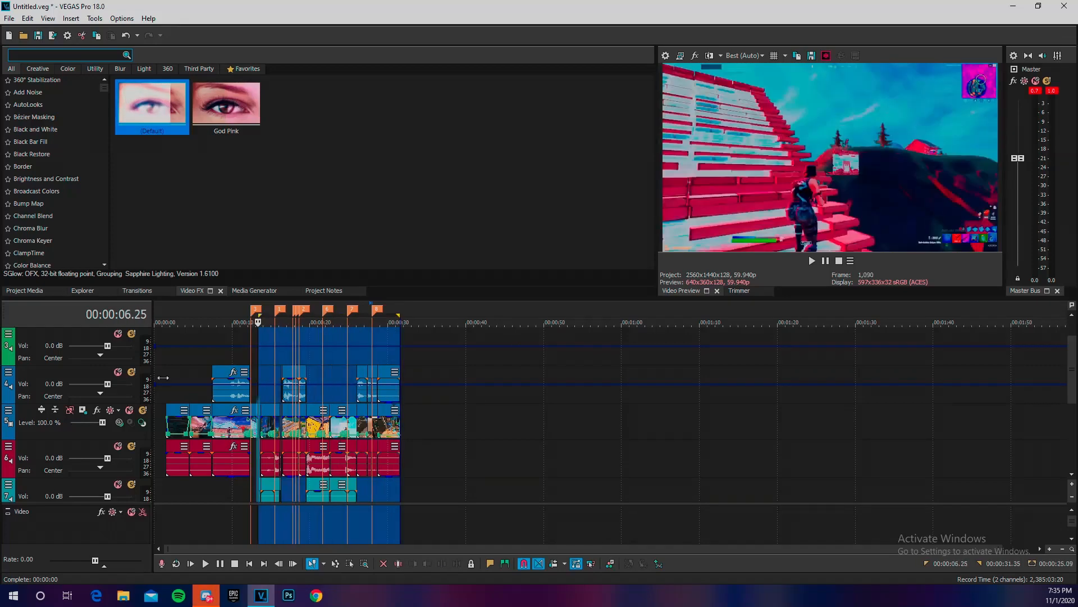
pyautogui.moveTo(163, 378)
pyautogui.mouseDown()
pyautogui.moveTo(155, 373)
pyautogui.moveTo(170, 370)
pyautogui.mouseUp()
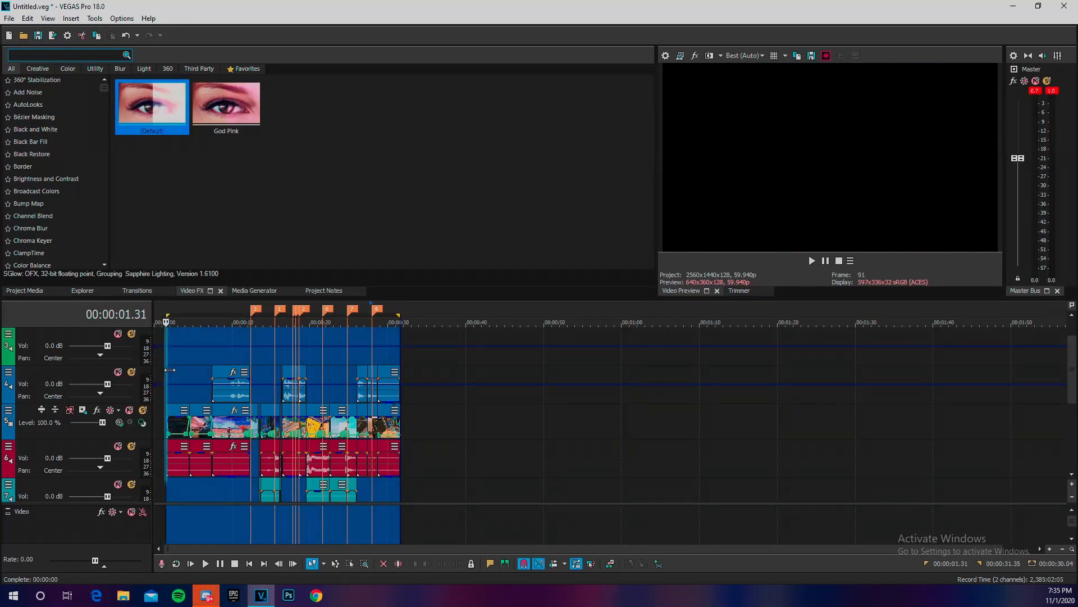
# Step: Open the render dialog and review the video, audio, system and project options of the GOD RENDER SETTINGS template, accepting them
pyautogui.click(13, 19)
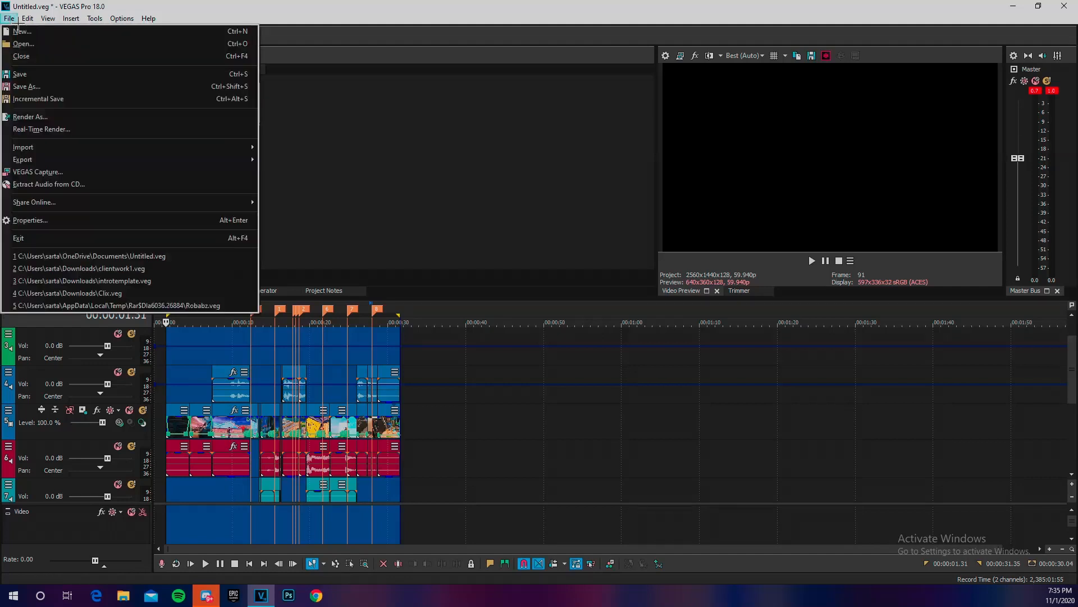
pyautogui.click(54, 119)
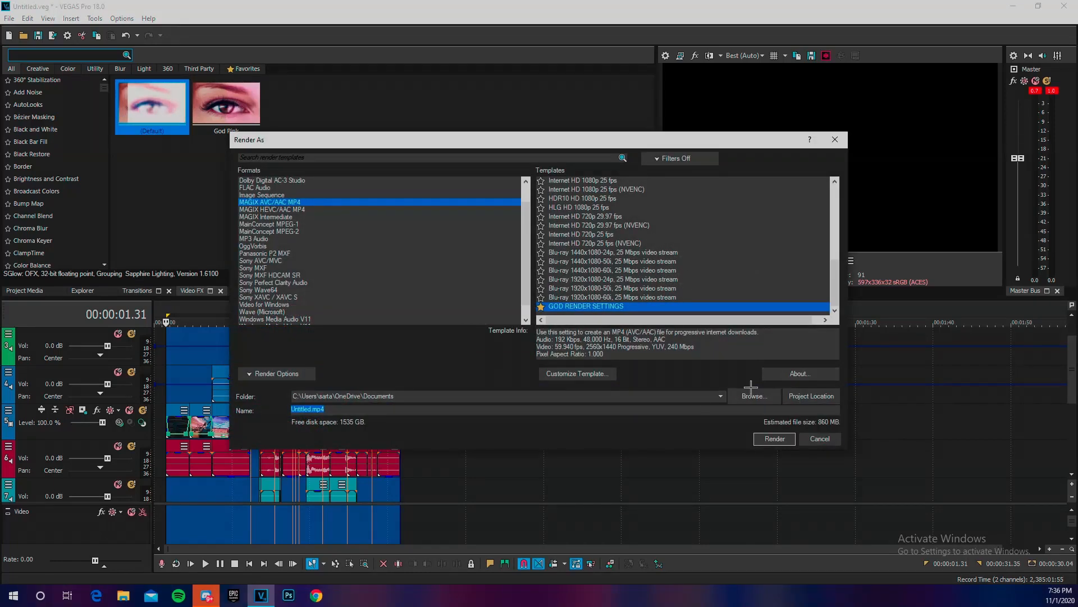
pyautogui.click(599, 376)
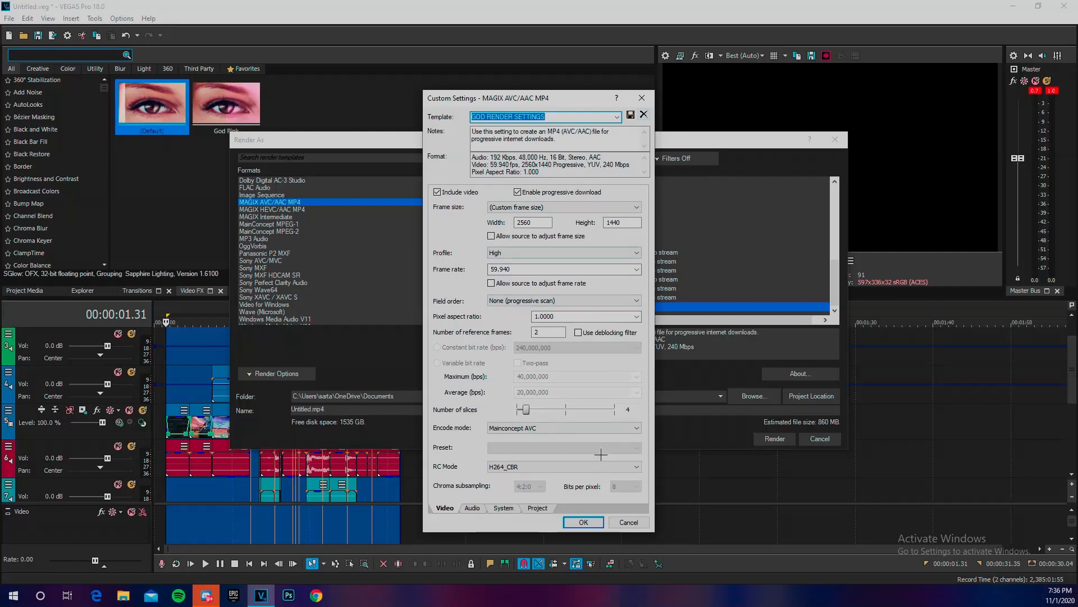
pyautogui.click(473, 512)
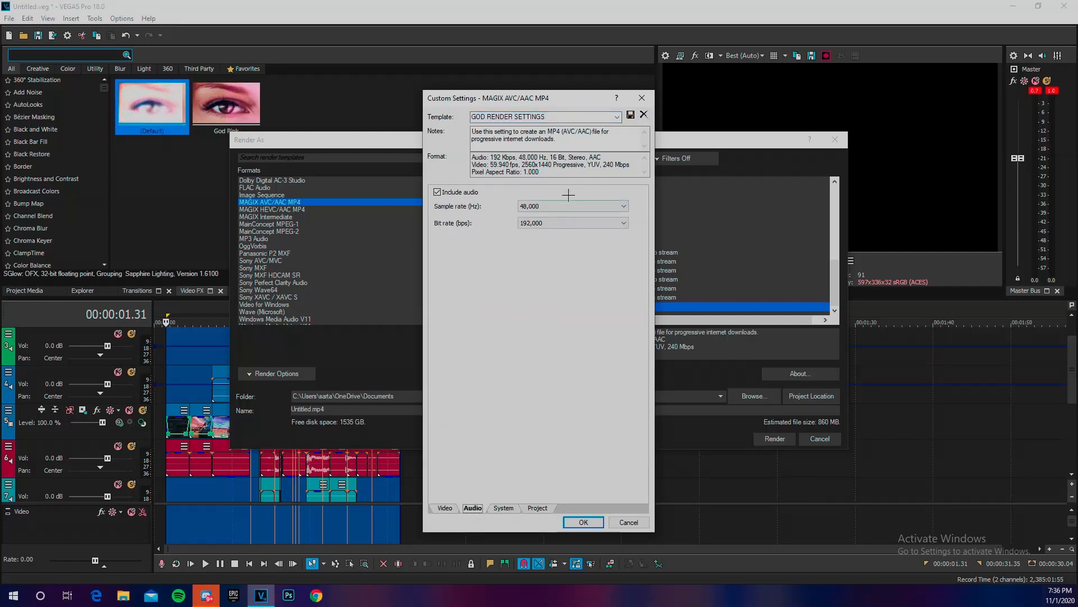
pyautogui.click(504, 508)
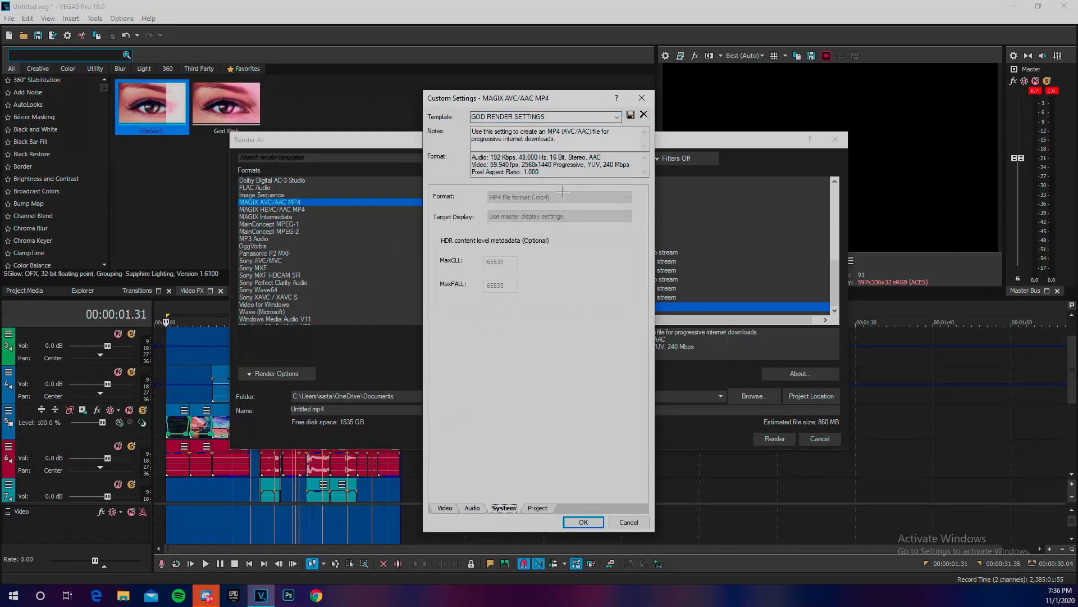
pyautogui.click(538, 508)
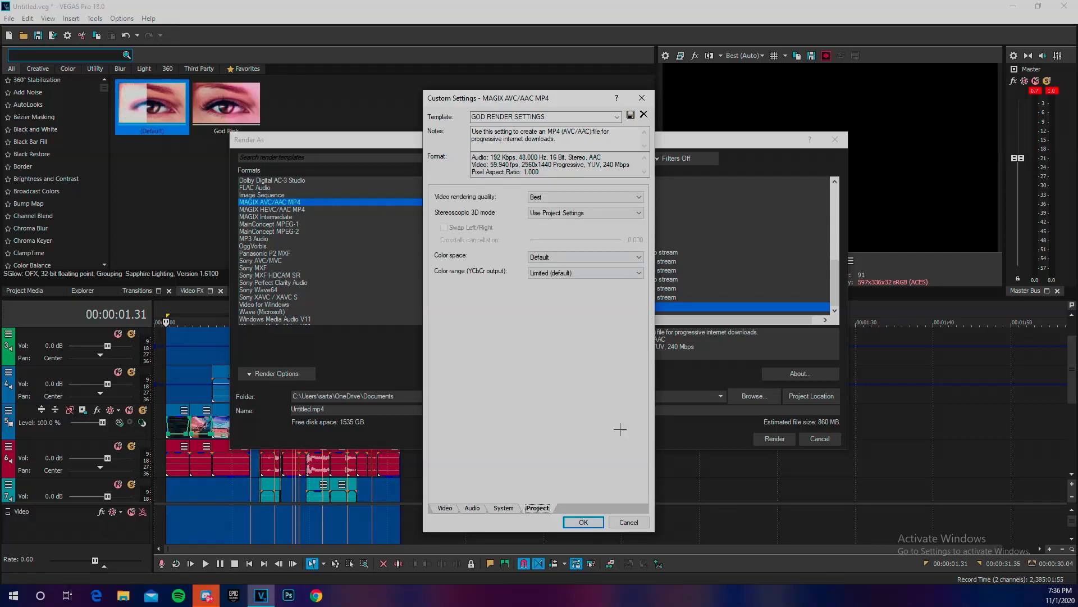
pyautogui.click(584, 522)
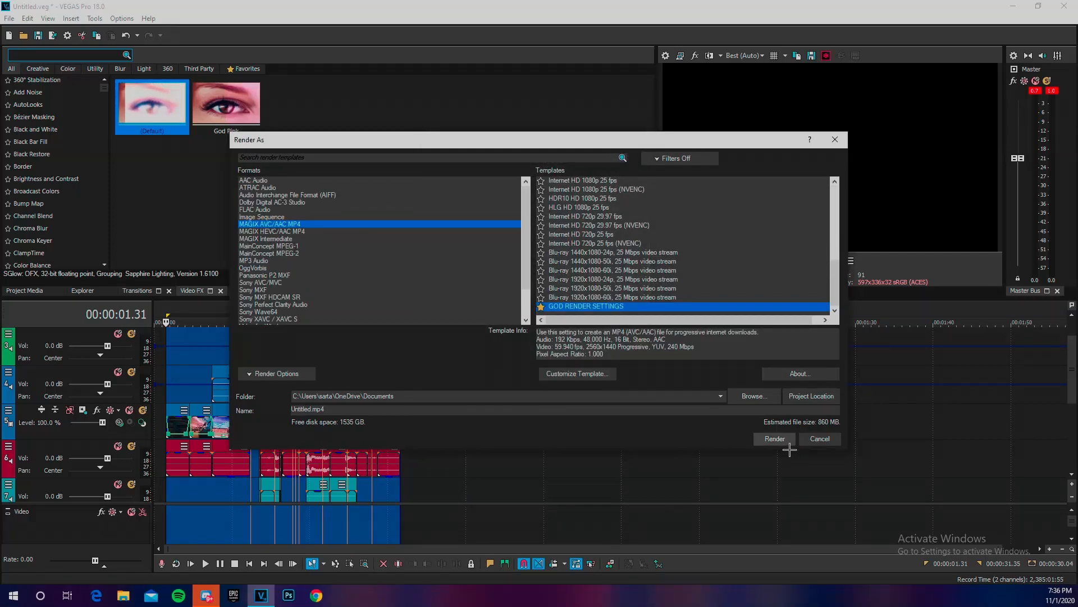
# Step: Start rendering the selected range to Untitled.mp4 with GOD RENDER SETTINGS, and cancel the render
pyautogui.click(786, 443)
pyautogui.click(587, 339)
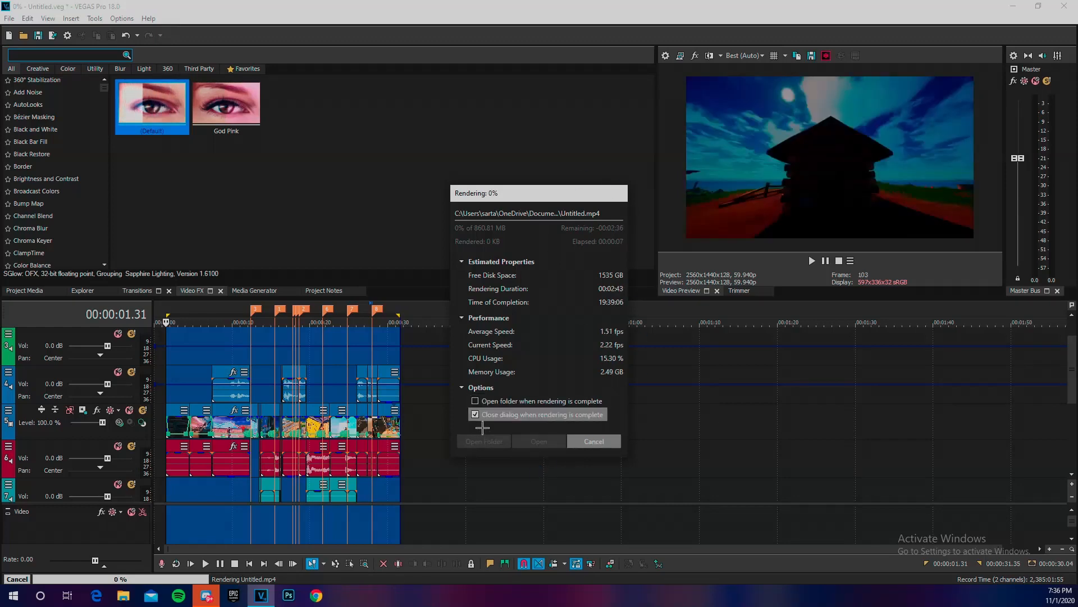
pyautogui.click(602, 443)
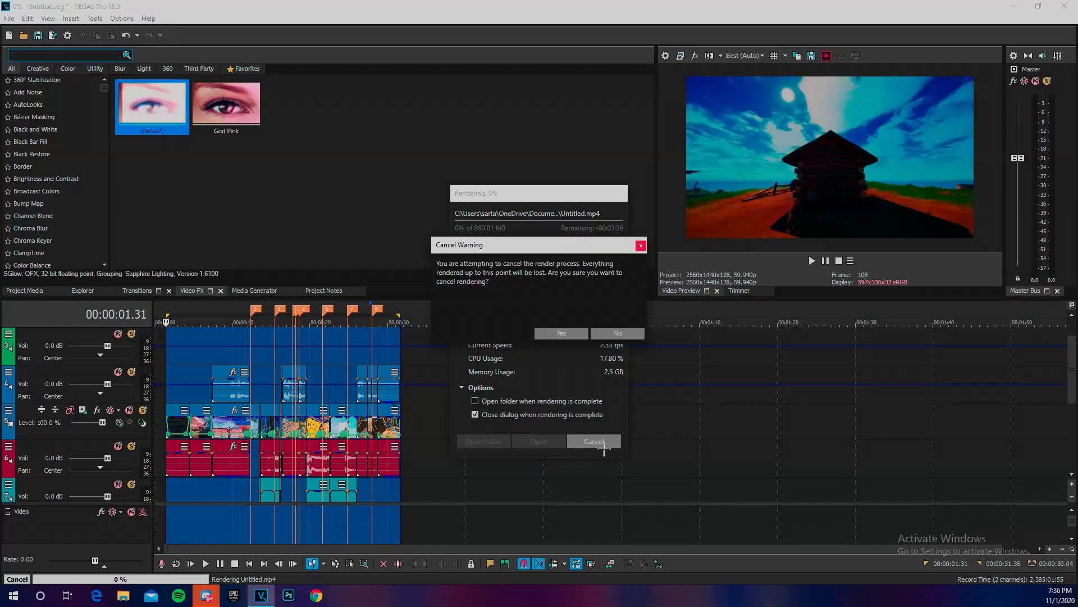
pyautogui.click(562, 333)
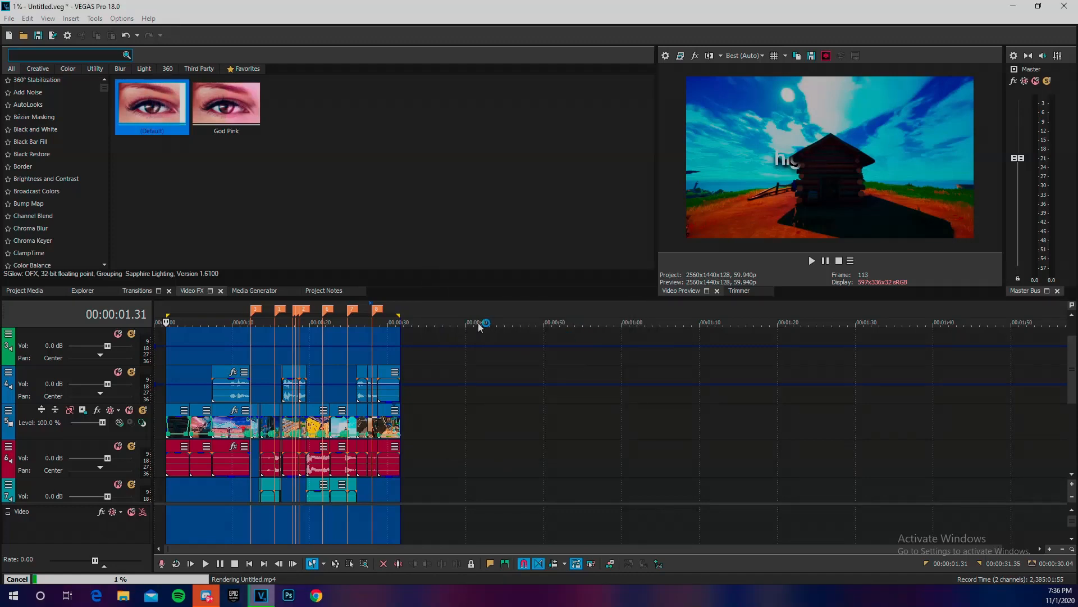
pyautogui.click(425, 351)
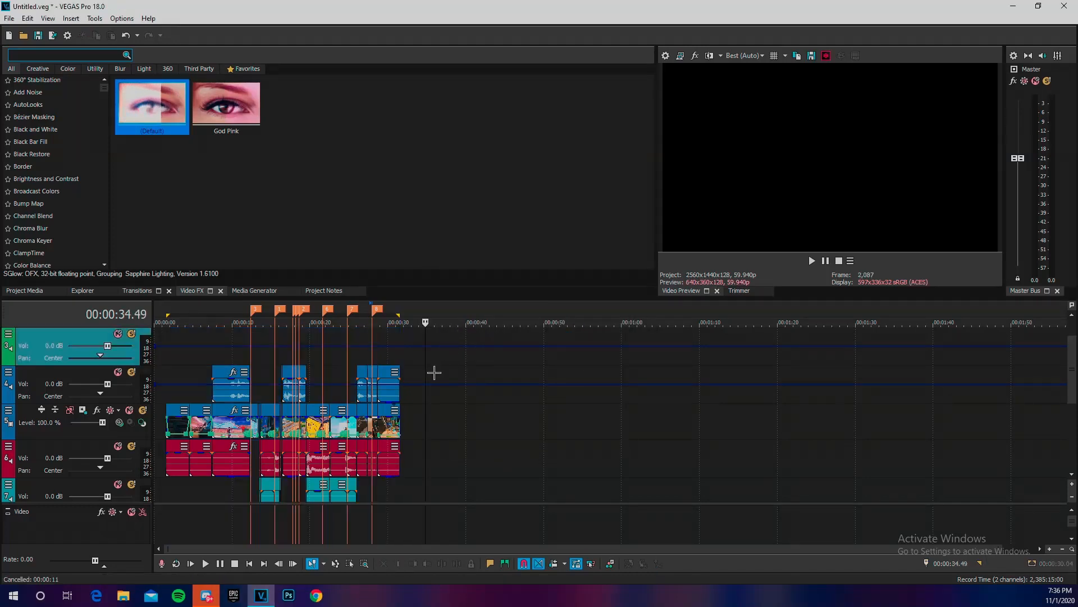
pyautogui.click(411, 365)
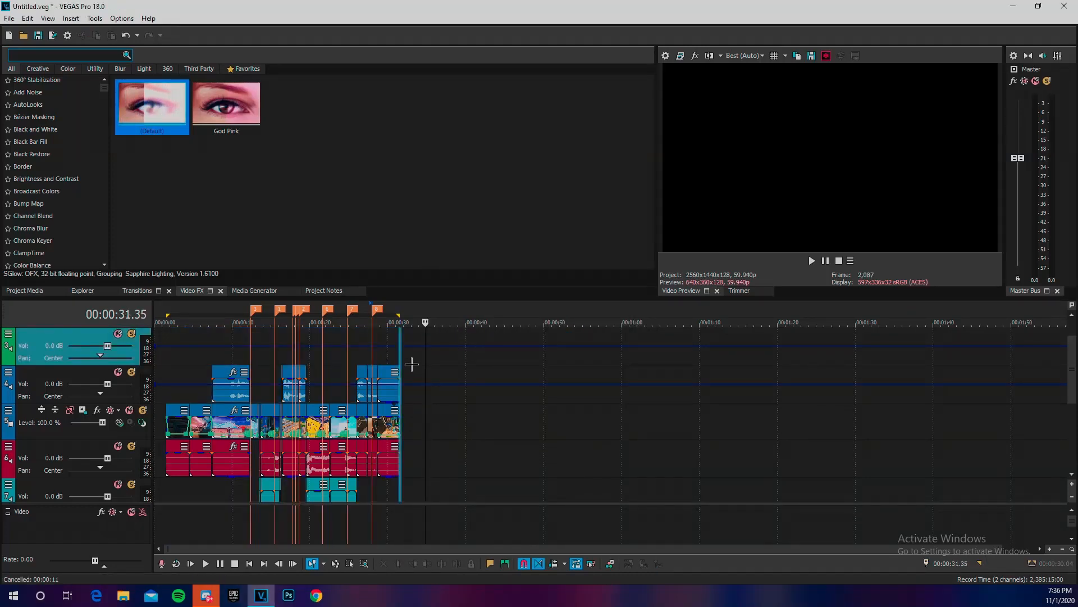